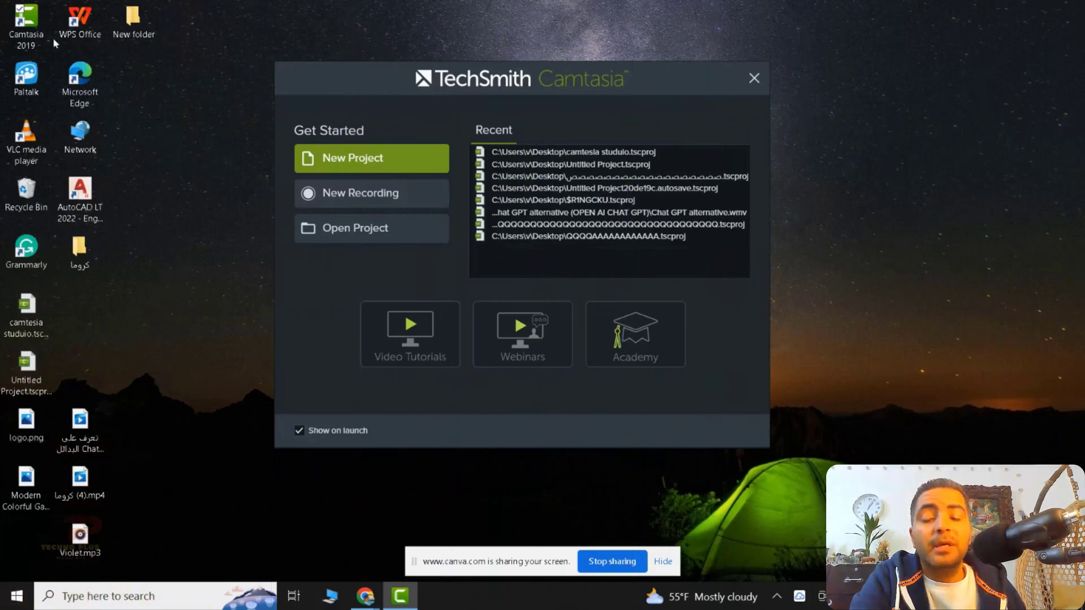
Start a new recording from the Camtasia start window.
{"action": "left_click_drag", "start_coordinate": [300, 78], "coordinate": [306, 83]}
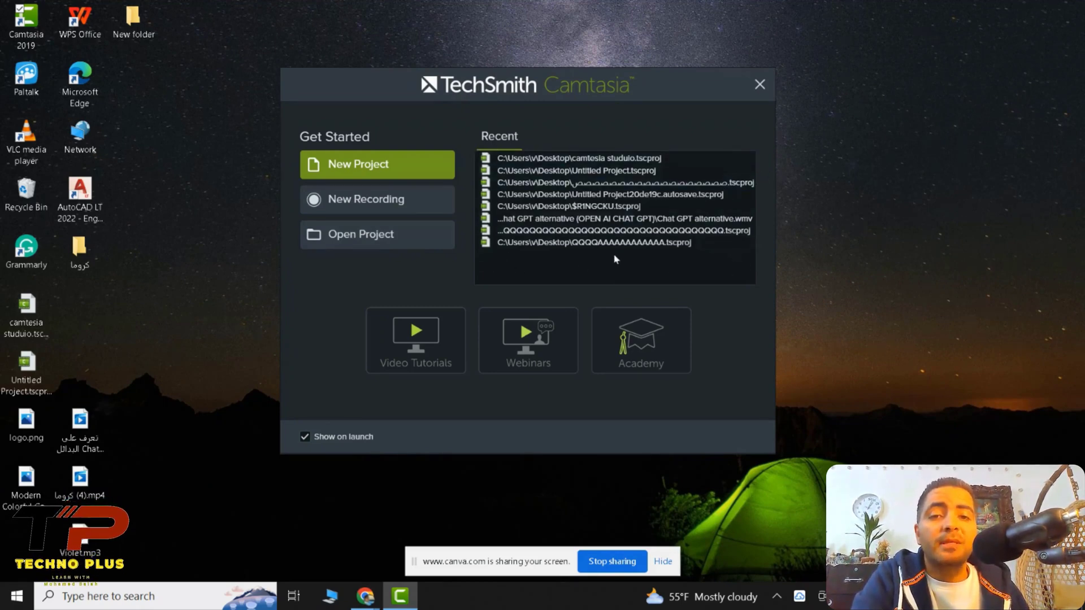
{"action": "left_click", "coordinate": [565, 231]}
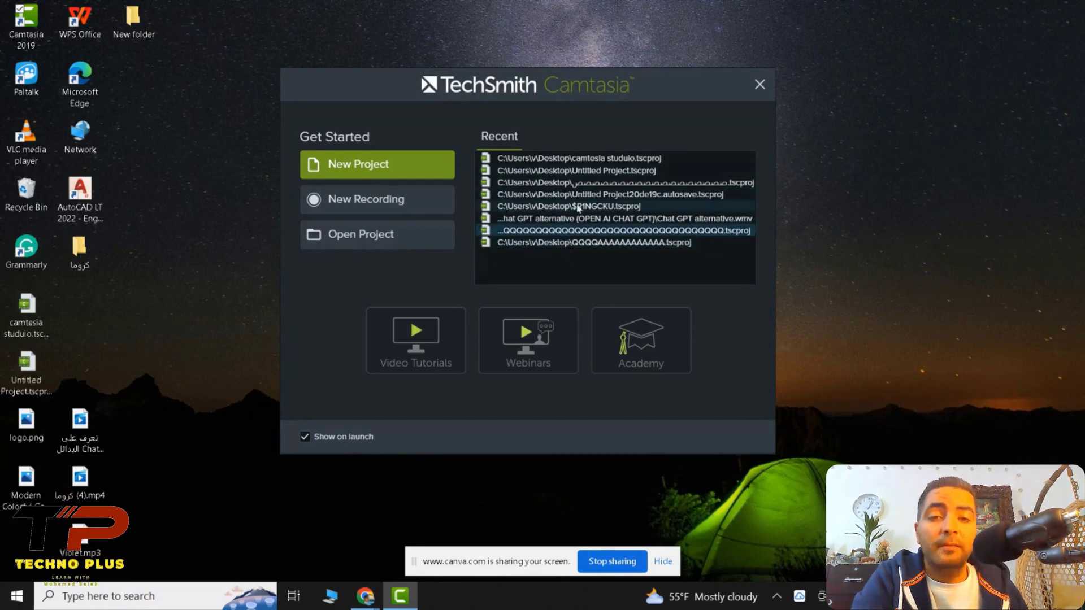
{"action": "left_click", "coordinate": [568, 219]}
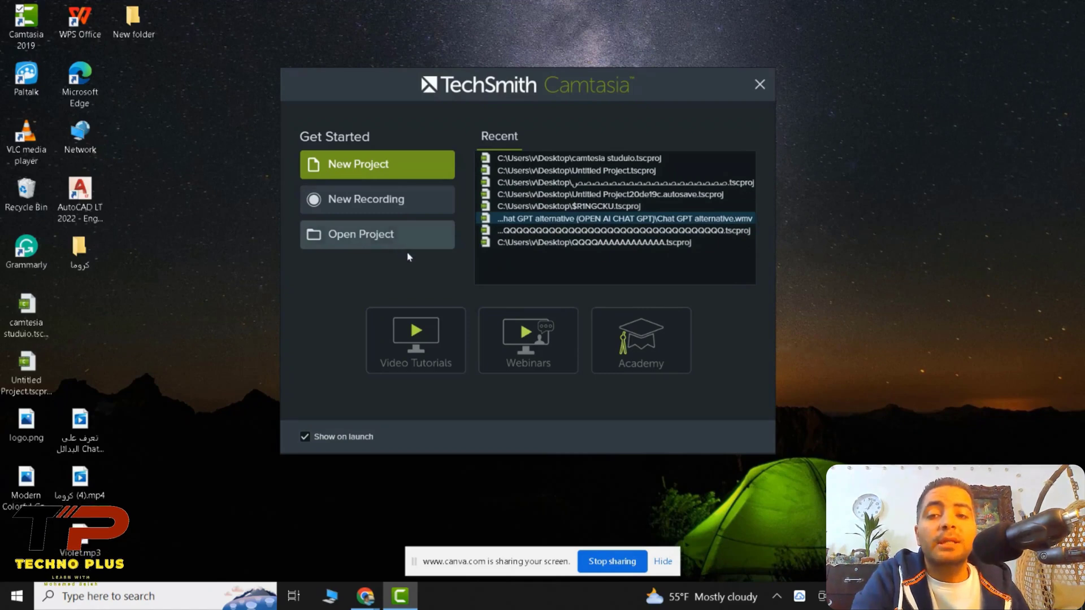
{"action": "left_click", "coordinate": [369, 199]}
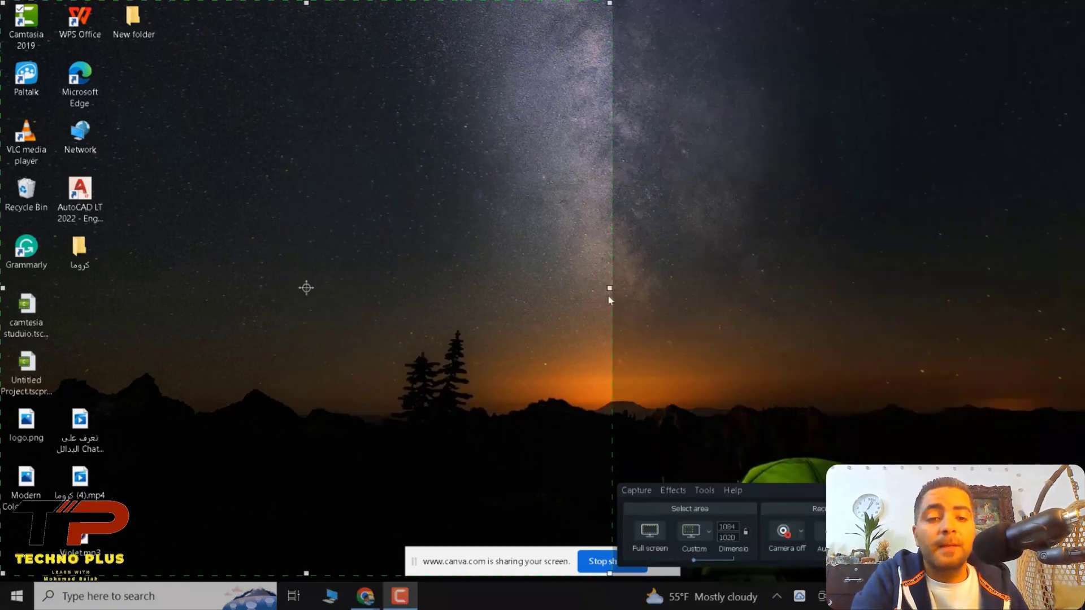
Move the recorder toolbar to the middle of the desktop and review the available microphone and camera sources.
{"action": "left_click_drag", "start_coordinate": [822, 492], "coordinate": [442, 154]}
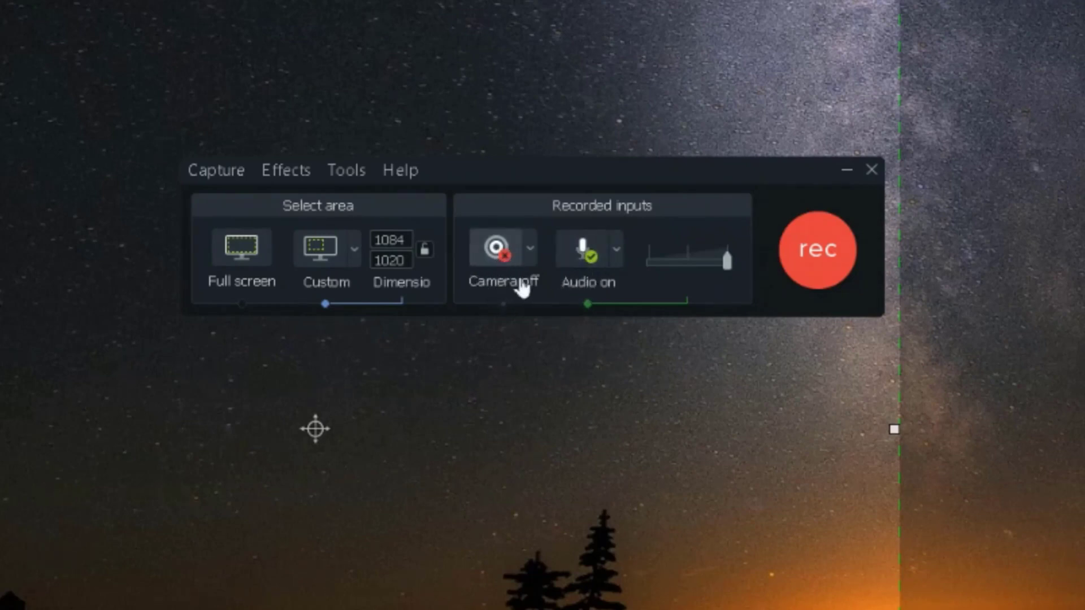
{"action": "left_click", "coordinate": [616, 256]}
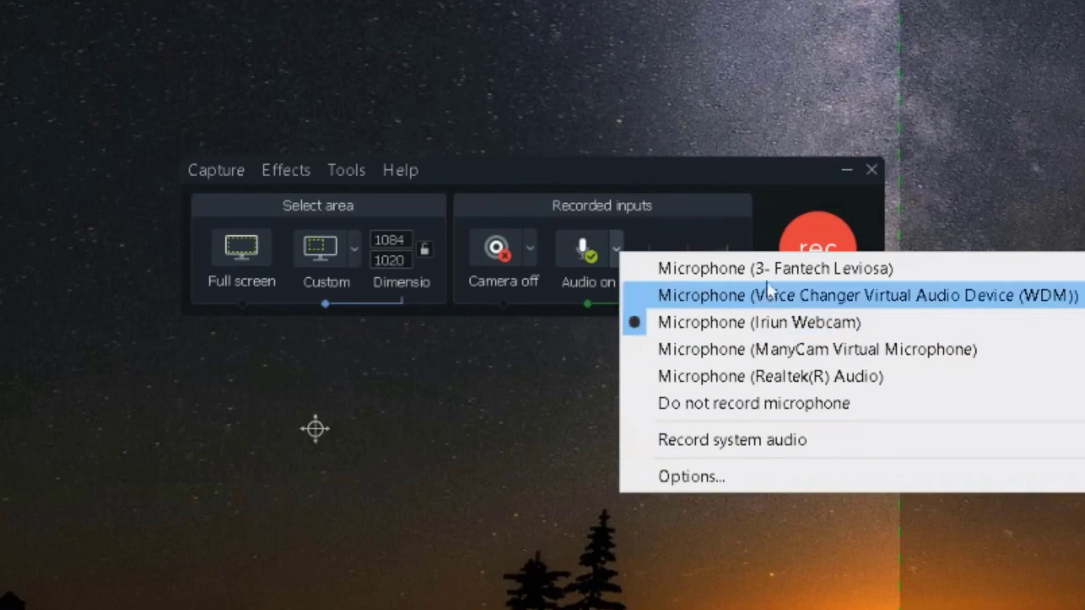
{"action": "left_click", "coordinate": [535, 255]}
{"action": "left_click", "coordinate": [508, 327]}
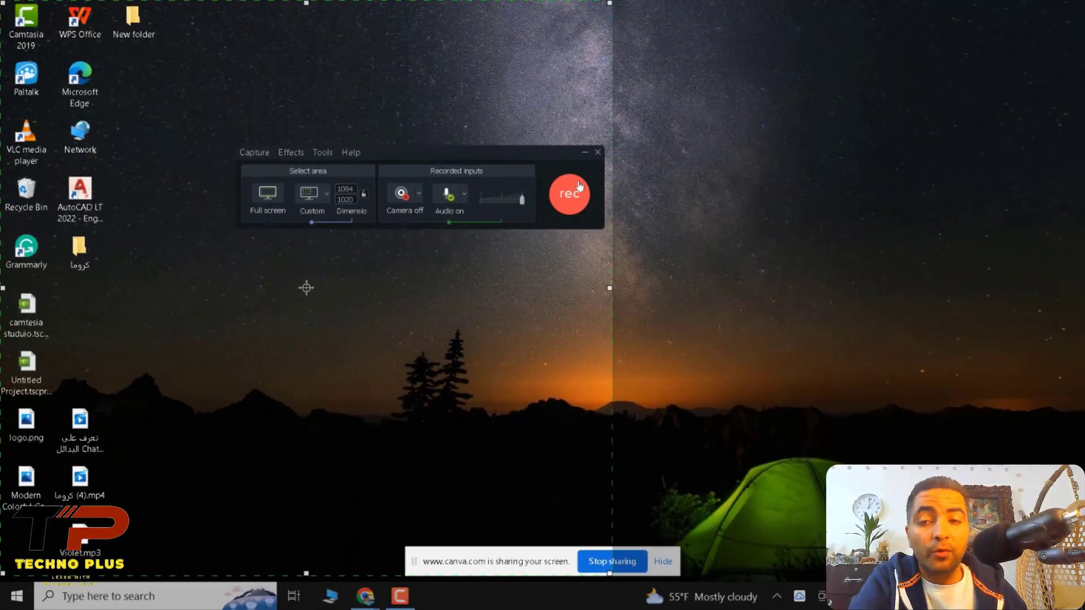
Try full-screen capture, return to the custom area, and review the preset recording dimensions.
{"action": "left_click", "coordinate": [267, 202]}
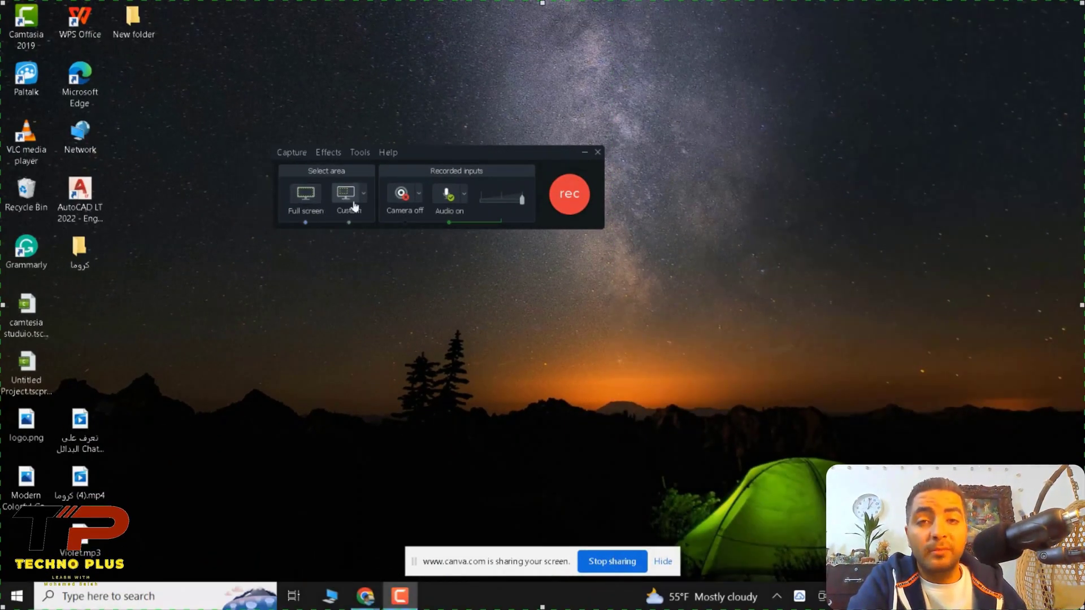
{"action": "left_click", "coordinate": [350, 195]}
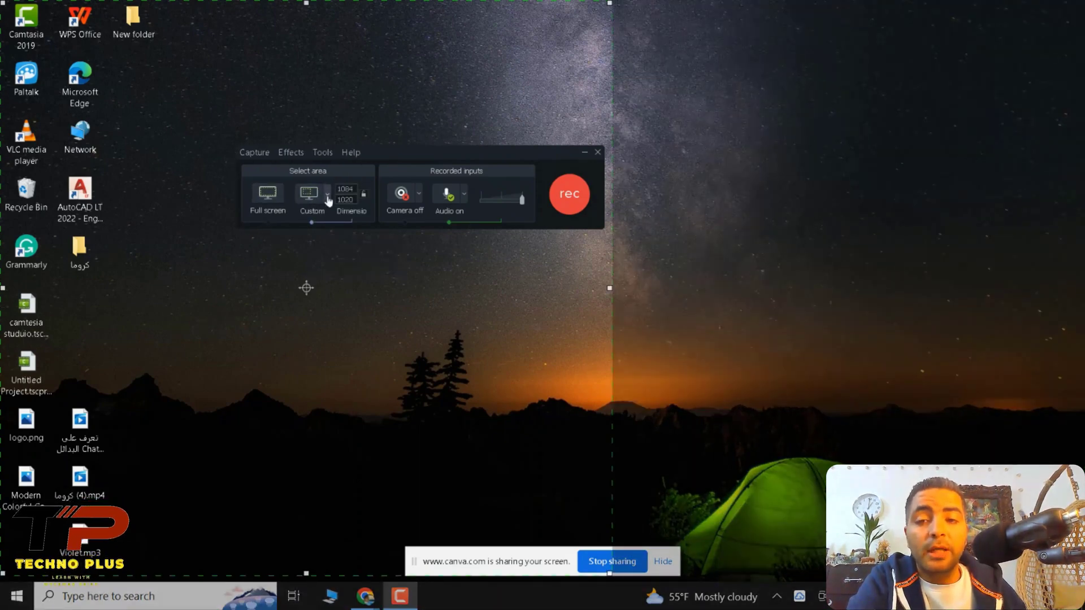
{"action": "left_click", "coordinate": [327, 196]}
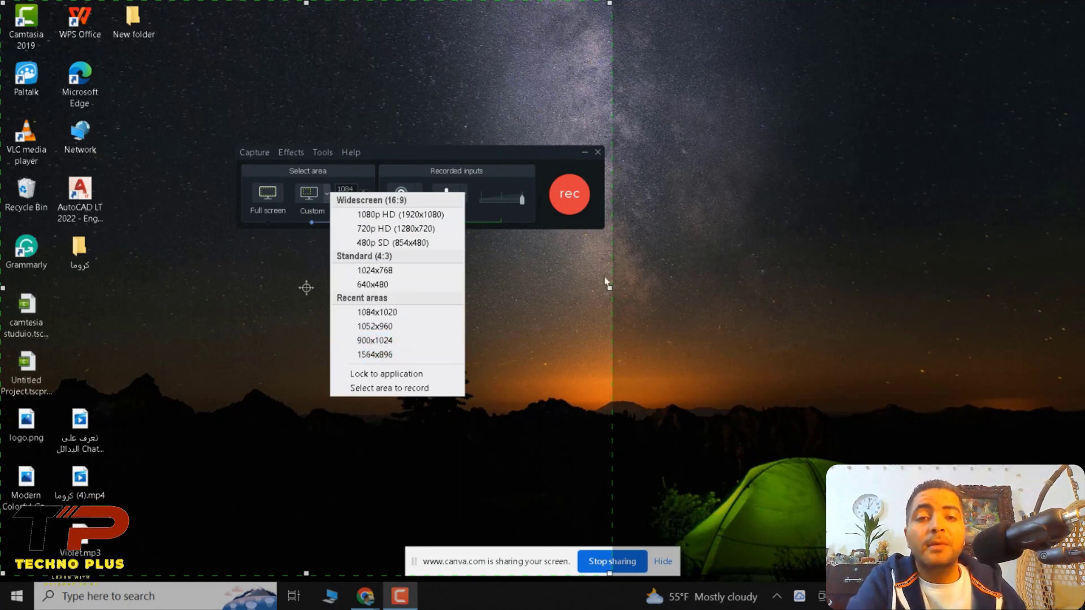
{"action": "left_click", "coordinate": [578, 301]}
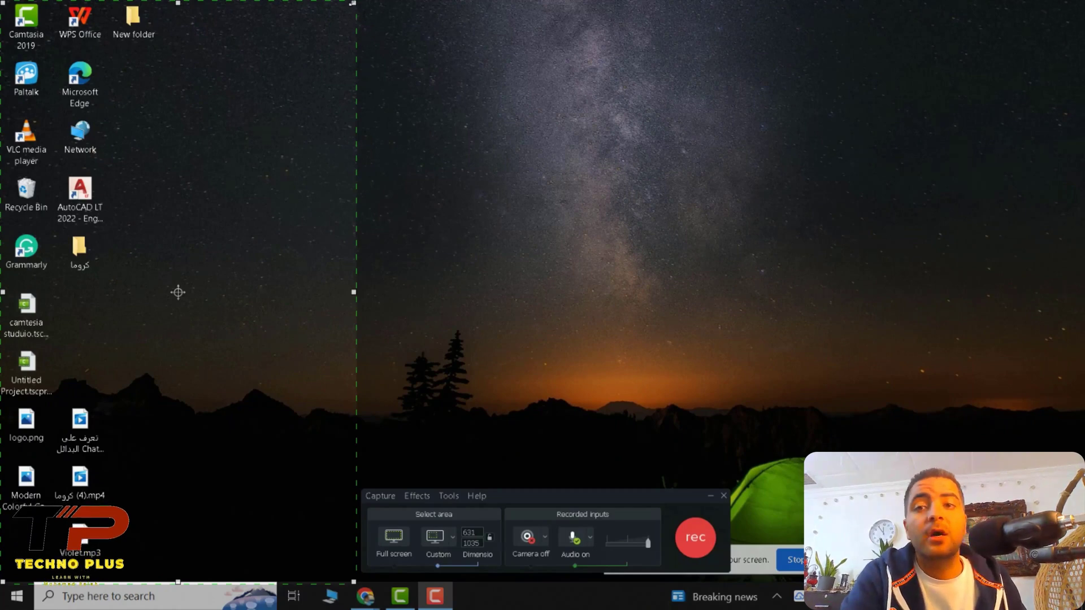
Resize the custom recording area to 637 x 1031 and align it with the desktop's left edge.
{"action": "left_click_drag", "start_coordinate": [353, 4], "coordinate": [357, 2]}
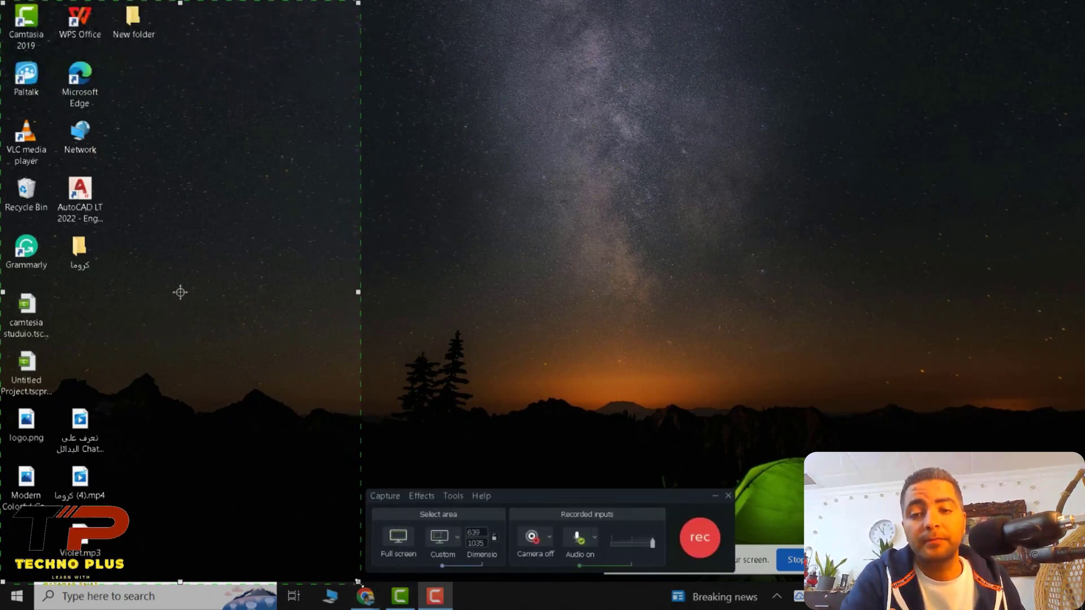
{"action": "left_click_drag", "start_coordinate": [358, 581], "coordinate": [357, 579]}
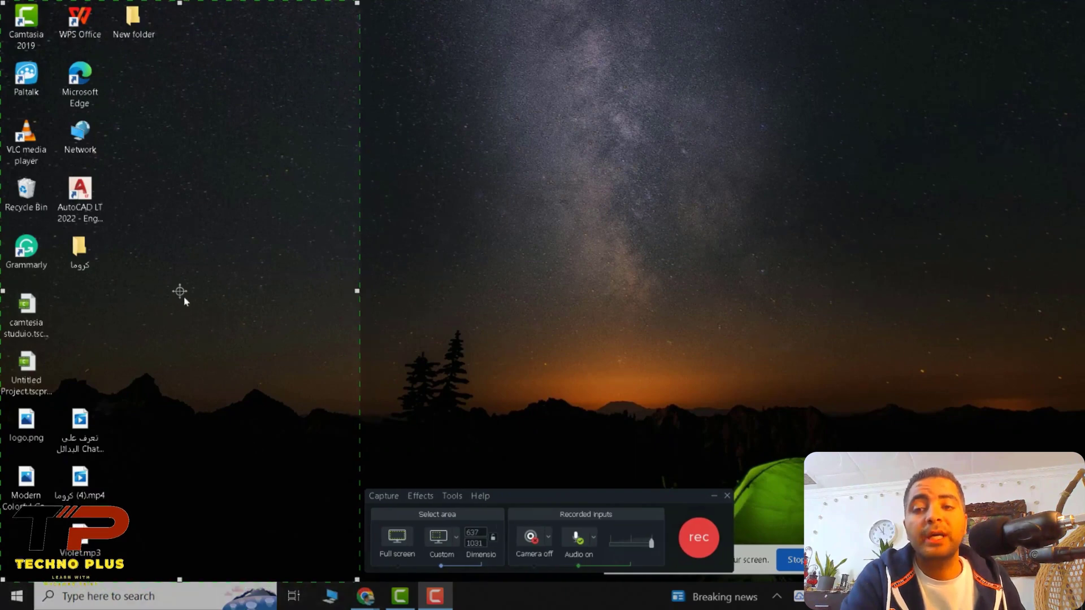
{"action": "left_click_drag", "start_coordinate": [181, 289], "coordinate": [176, 259]}
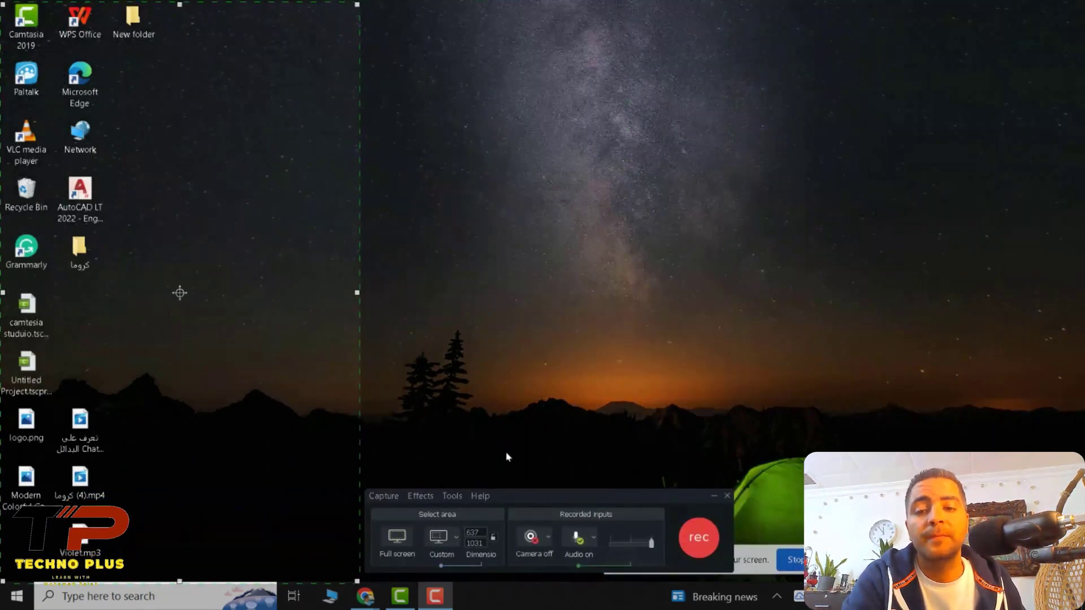
Move the recorder toolbar over the capture area and start recording.
{"action": "left_click_drag", "start_coordinate": [570, 504], "coordinate": [238, 191]}
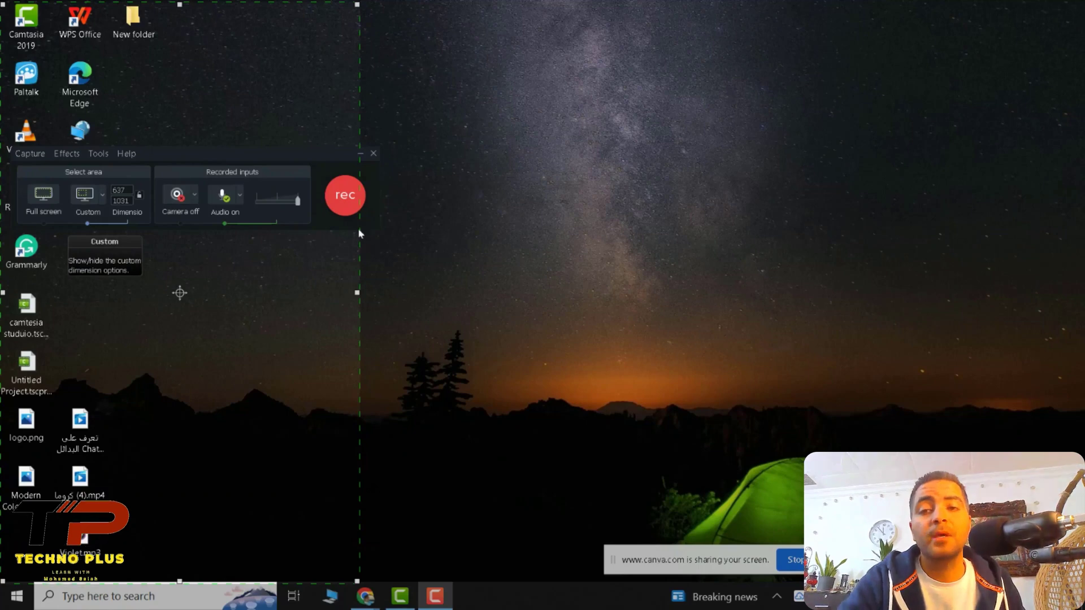
{"action": "left_click", "coordinate": [342, 194]}
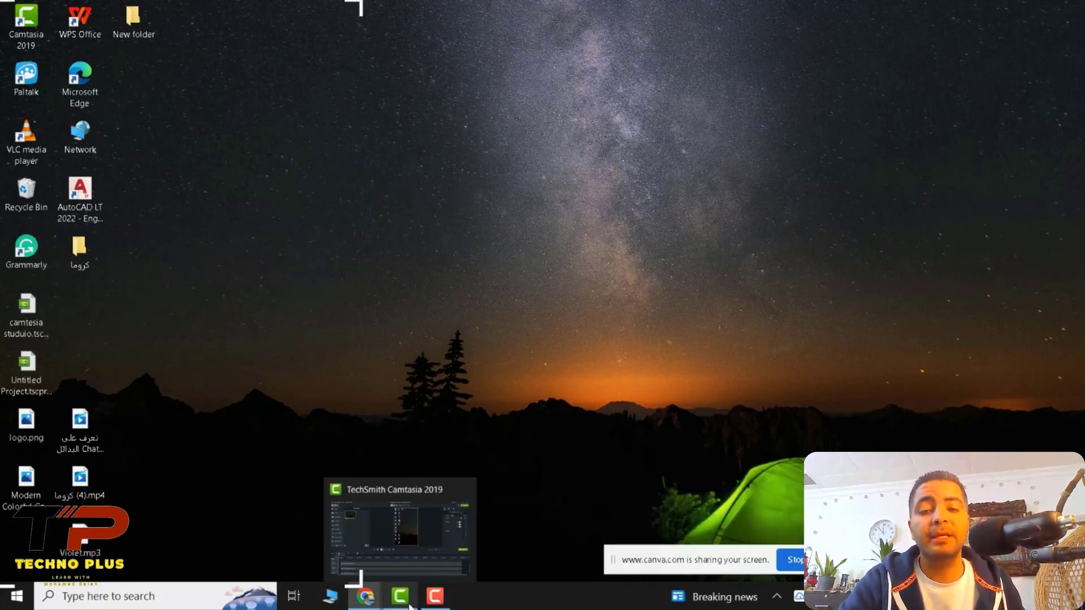
Bring up the running recorder's controls and minimise the Camtasia editor to return to the desktop.
{"action": "left_click", "coordinate": [411, 603]}
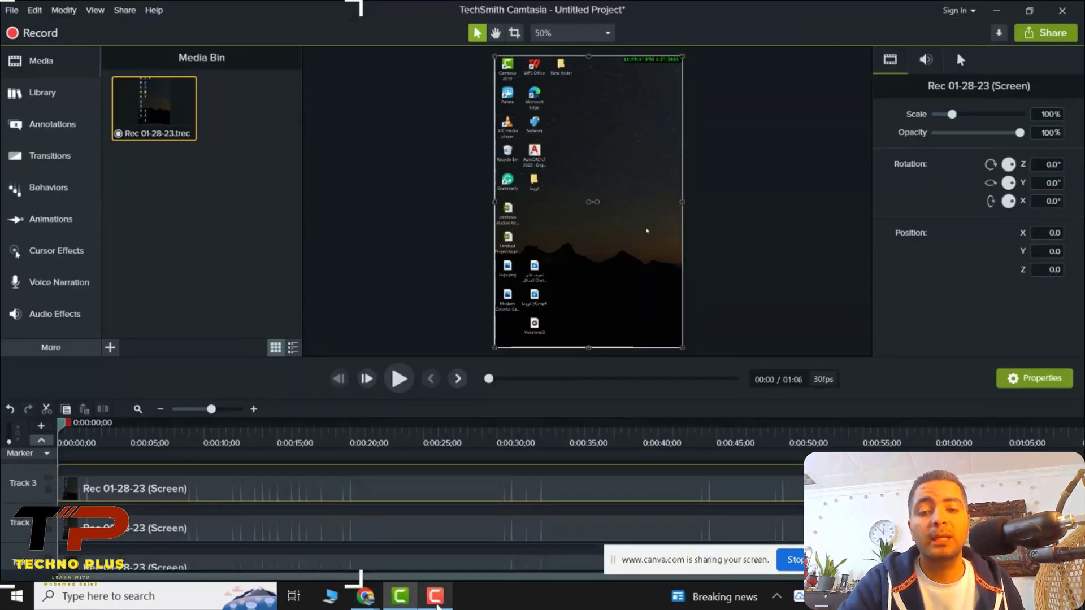
{"action": "left_click", "coordinate": [434, 596]}
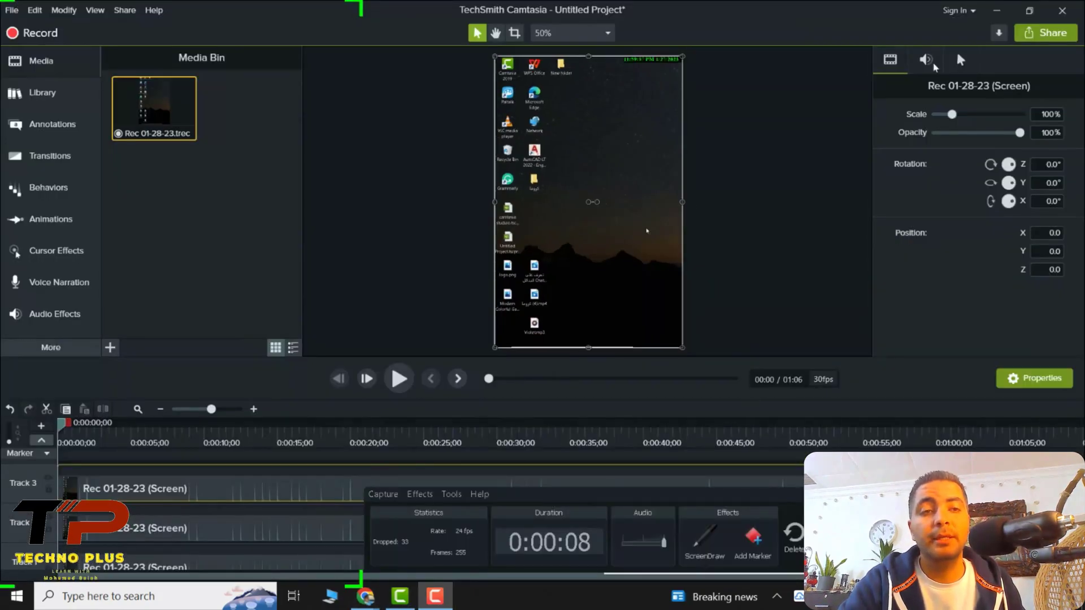
{"action": "left_click", "coordinate": [996, 10]}
{"action": "left_click_drag", "start_coordinate": [609, 498], "coordinate": [446, 121]}
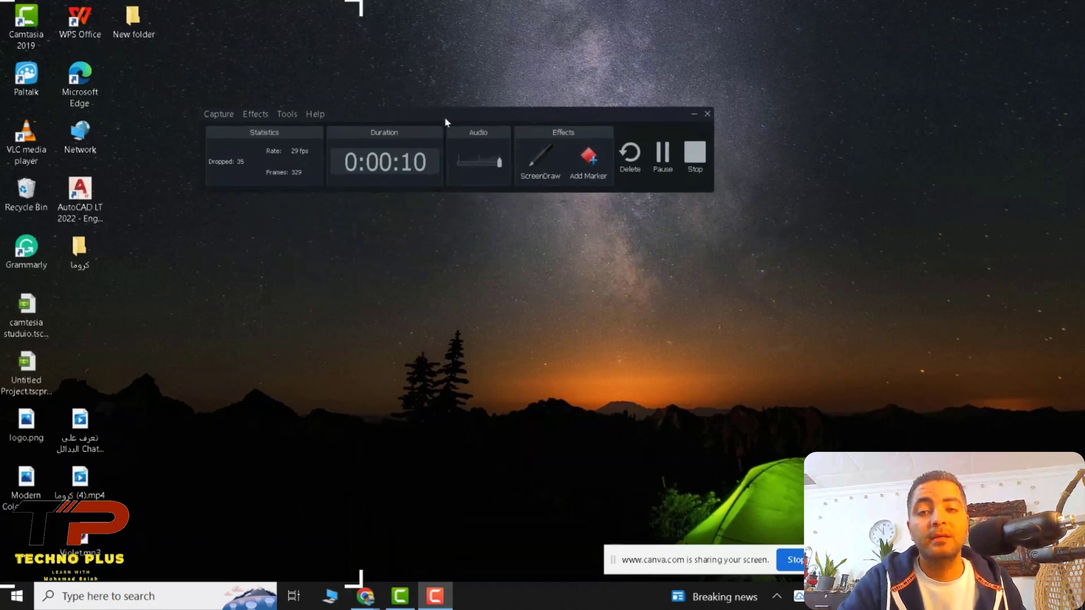
{"action": "left_click", "coordinate": [444, 597]}
{"action": "left_click", "coordinate": [445, 598]}
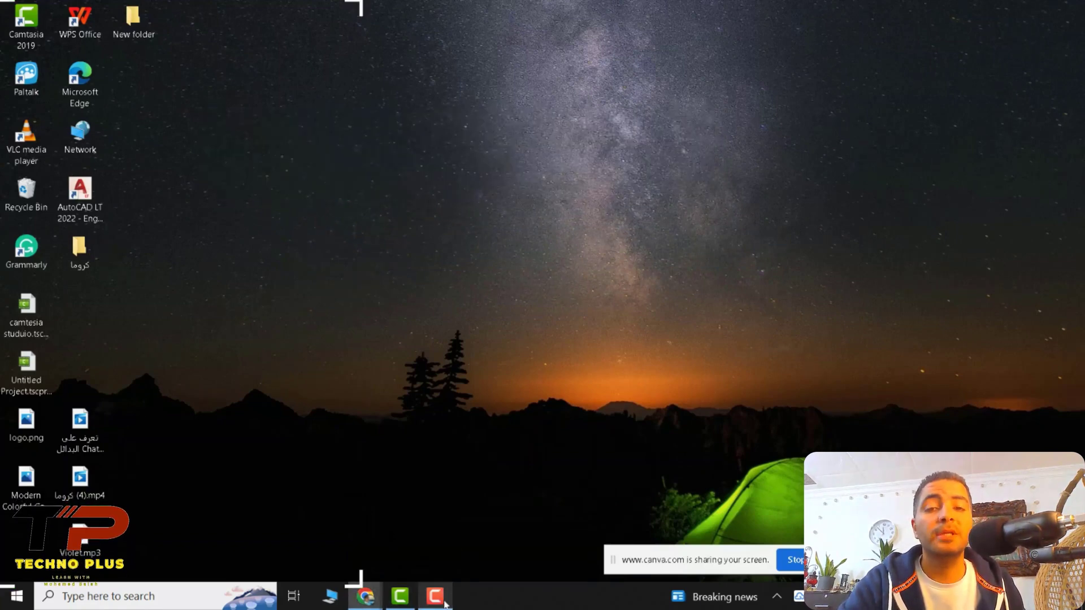
{"action": "left_click", "coordinate": [435, 595]}
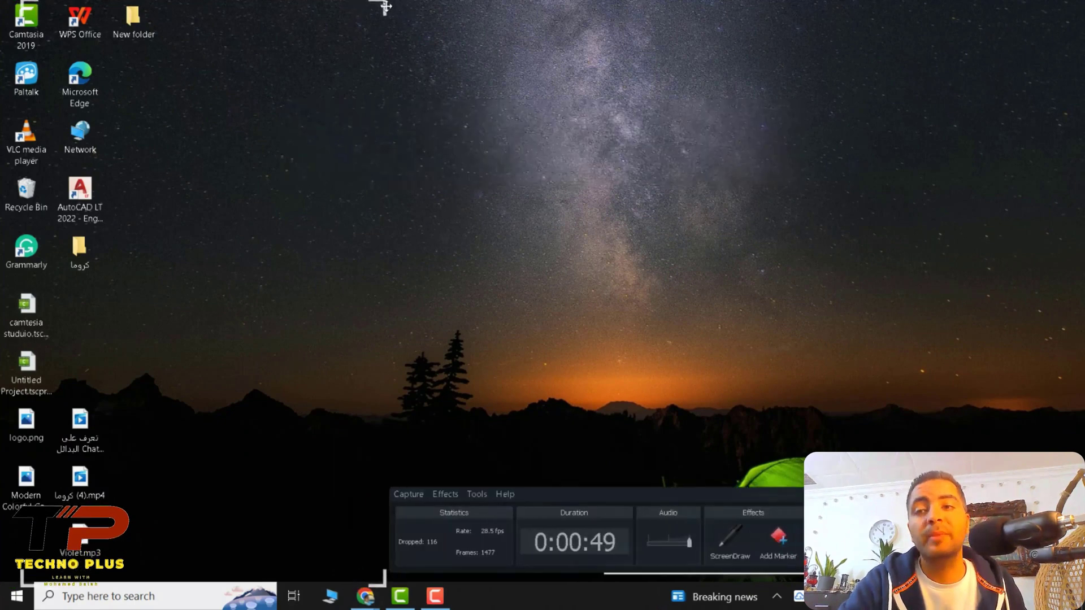
Shift the recording region back to the desktop's left edge, move the recorder controls higher, and pause the recording.
{"action": "left_click_drag", "start_coordinate": [380, 5], "coordinate": [363, 5]}
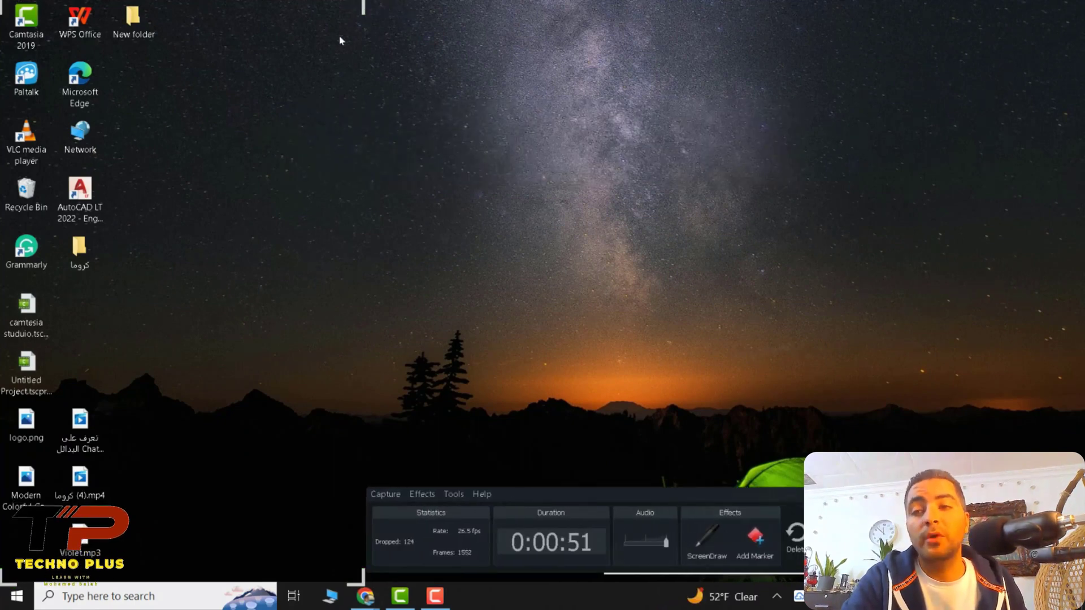
{"action": "left_click_drag", "start_coordinate": [770, 494], "coordinate": [779, 175]}
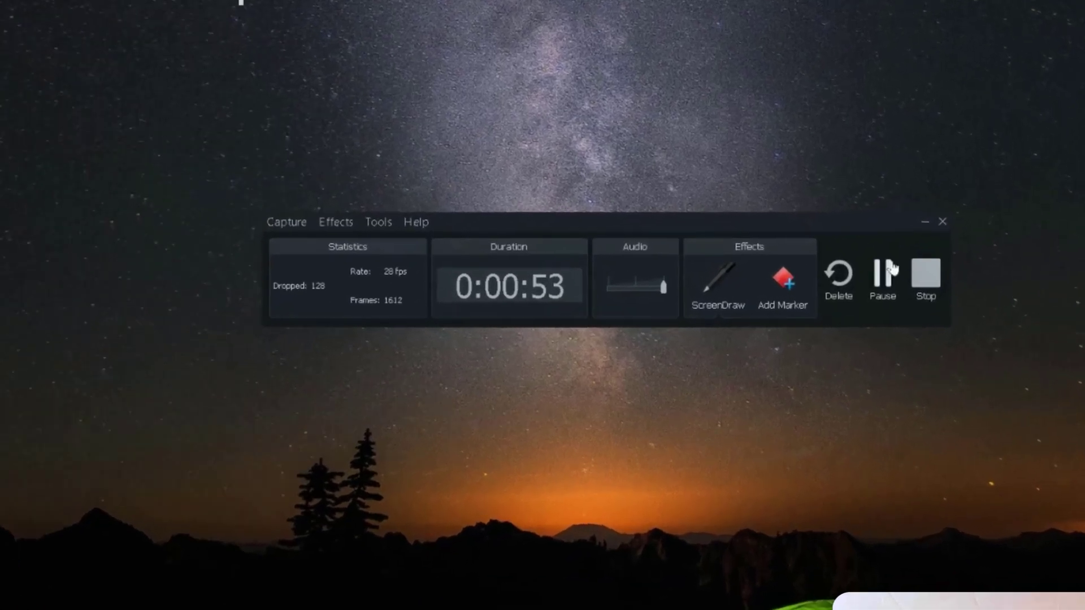
{"action": "key", "text": "F9"}
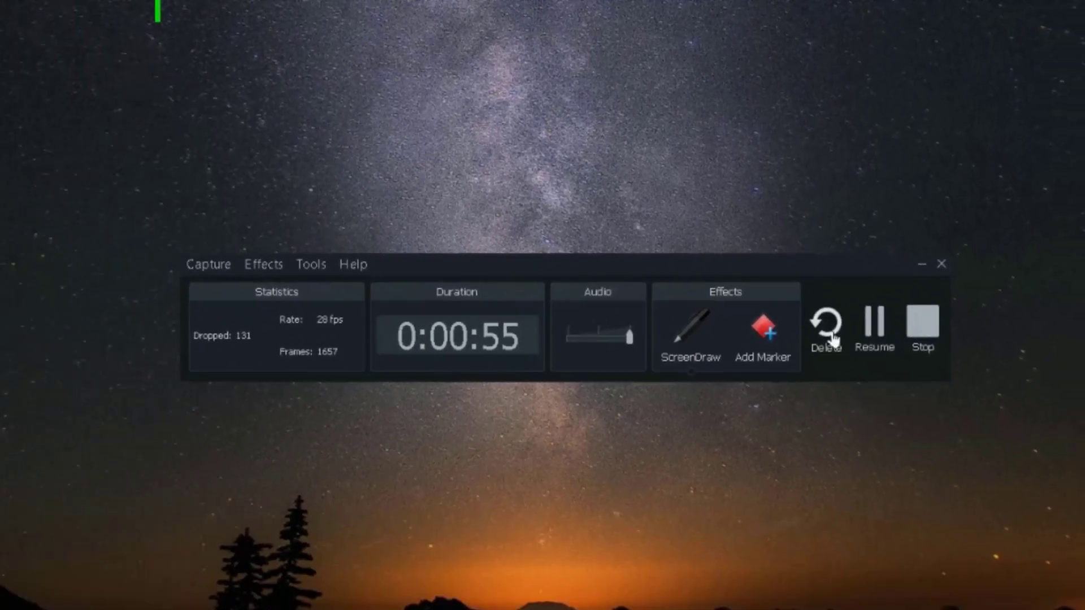
Request deletion of the paused recording and dismiss the confirmation without deleting.
{"action": "left_click", "coordinate": [808, 216]}
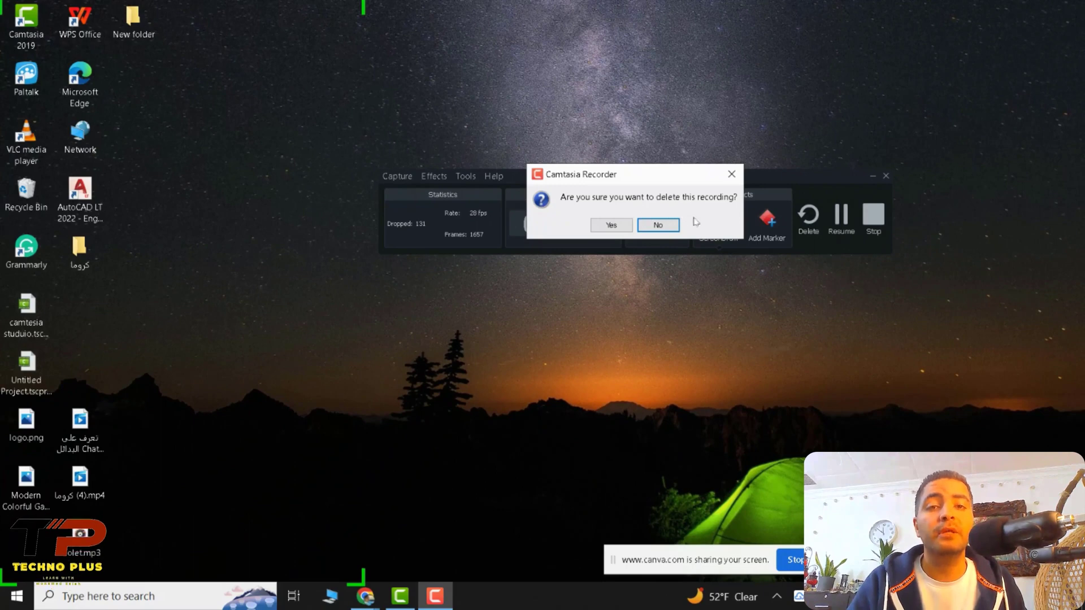
{"action": "left_click", "coordinate": [731, 174]}
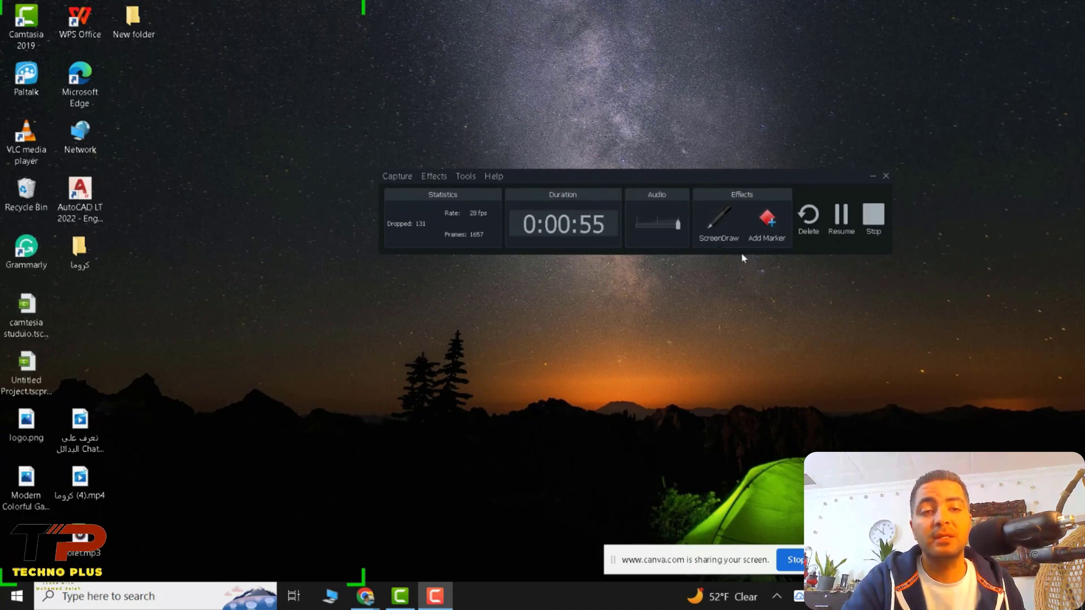
Circle the New folder and Microsoft Edge desktop icons with ScreenDraw, and clear the drawings.
{"action": "left_click", "coordinate": [714, 224]}
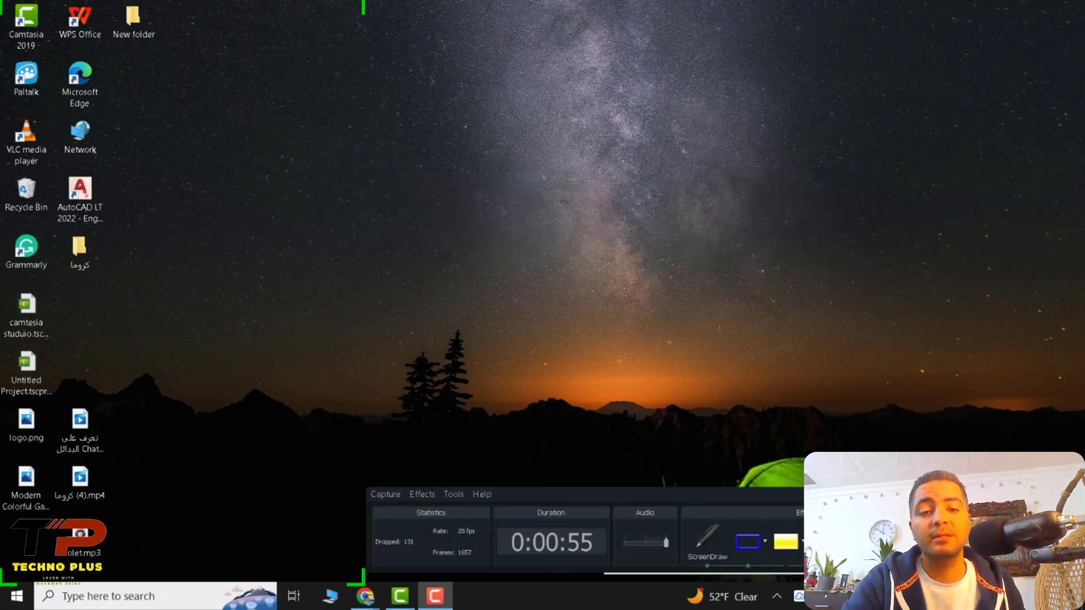
{"action": "left_click_drag", "start_coordinate": [166, 3], "coordinate": [56, 117]}
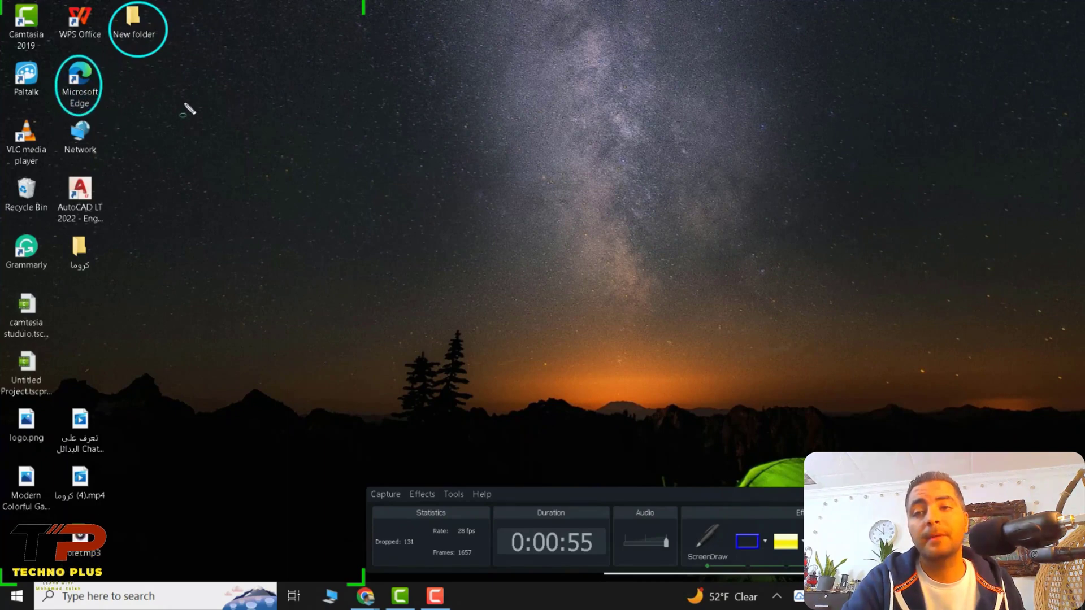
{"action": "key", "text": "Escape"}
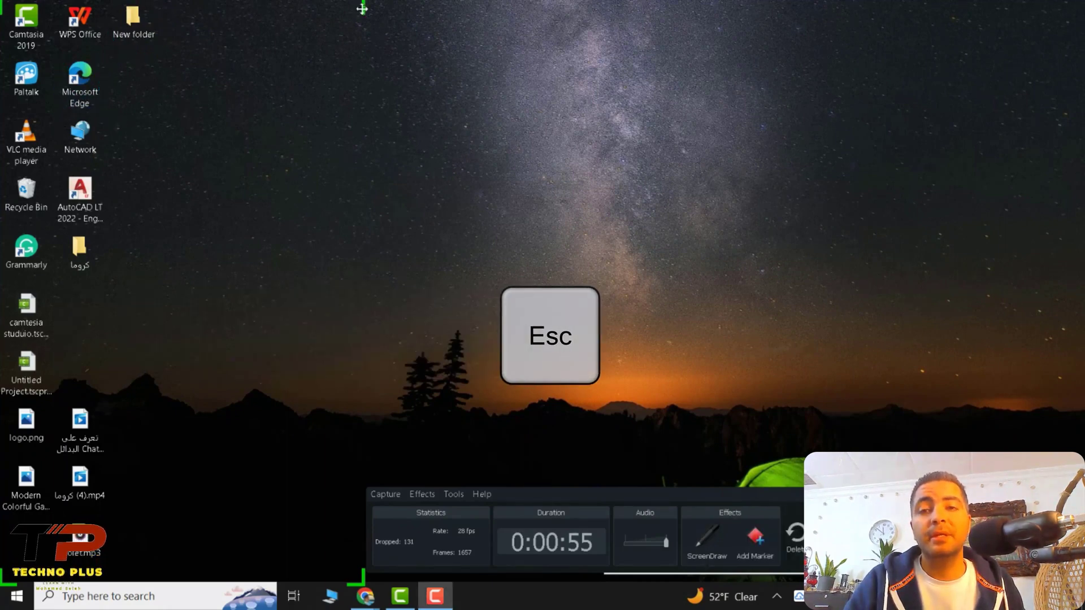
Shift the recording region slightly to the right, resume the paused recording and finish it.
{"action": "left_click_drag", "start_coordinate": [362, 9], "coordinate": [390, 5]}
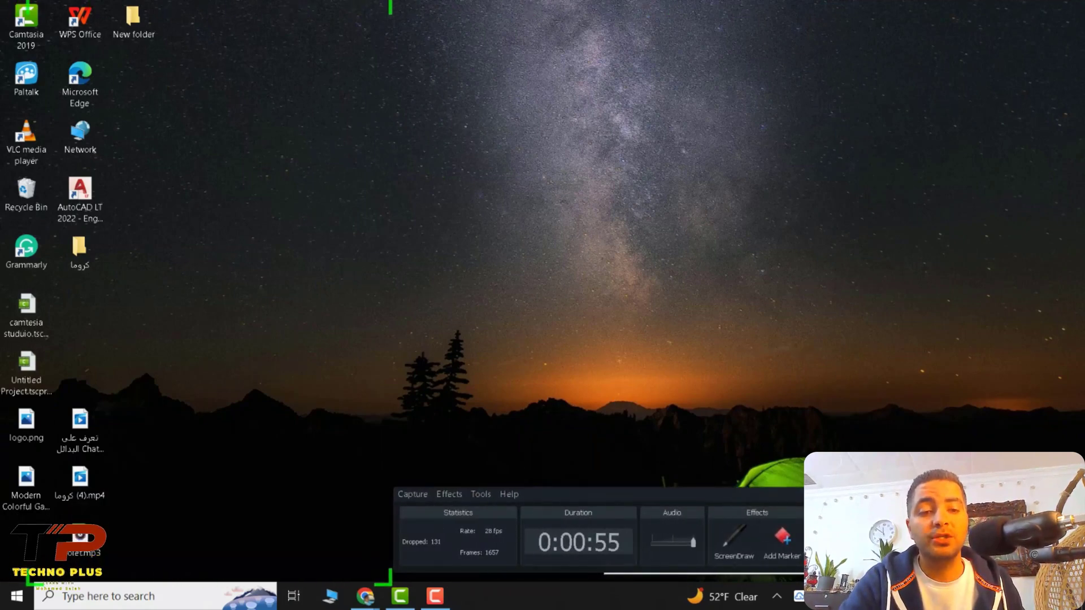
{"action": "key", "text": "F9"}
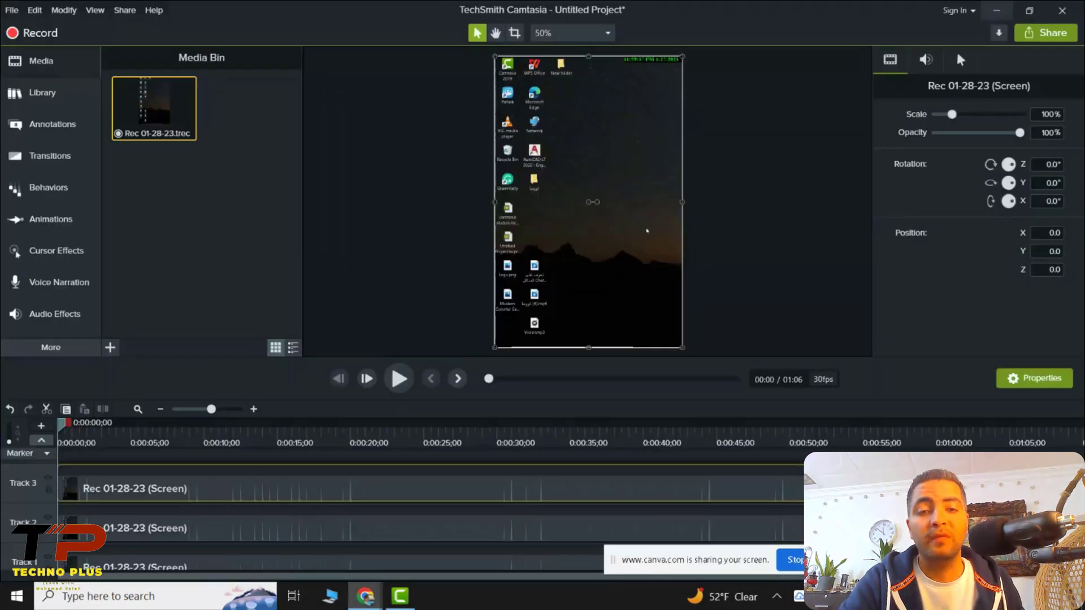
Delete the old recording clips from the timeline tracks and select the new recording in the Media Bin.
{"action": "key", "text": "Delete"}
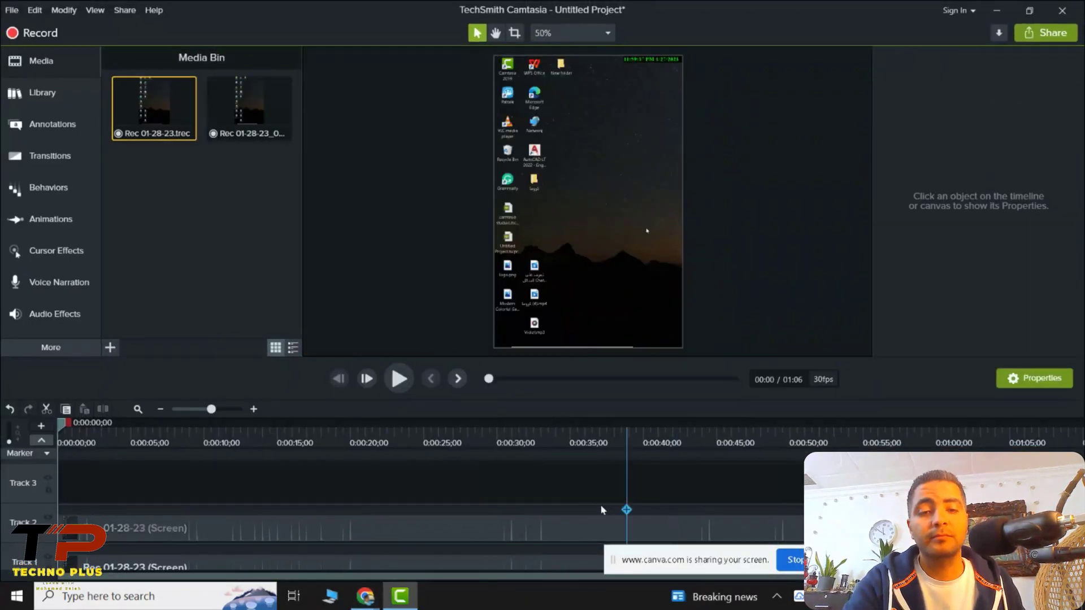
{"action": "left_click", "coordinate": [238, 94]}
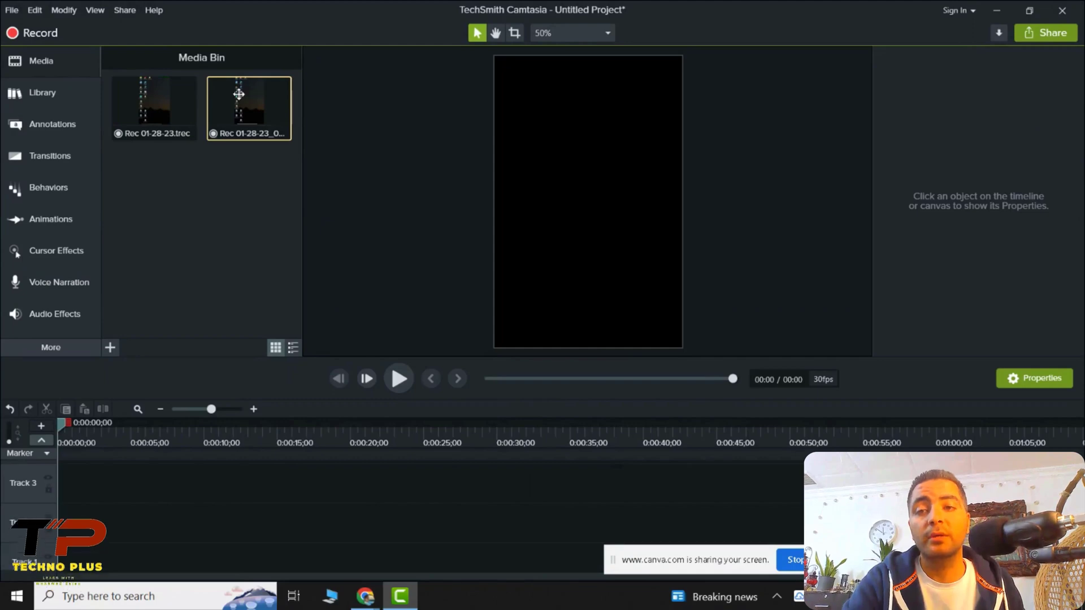
Place the recording Rec 01-28-23_001 at the start of Track 1 and a second copy on Track 2.
{"action": "left_click_drag", "start_coordinate": [249, 118], "coordinate": [62, 577]}
{"action": "left_click", "coordinate": [415, 517]}
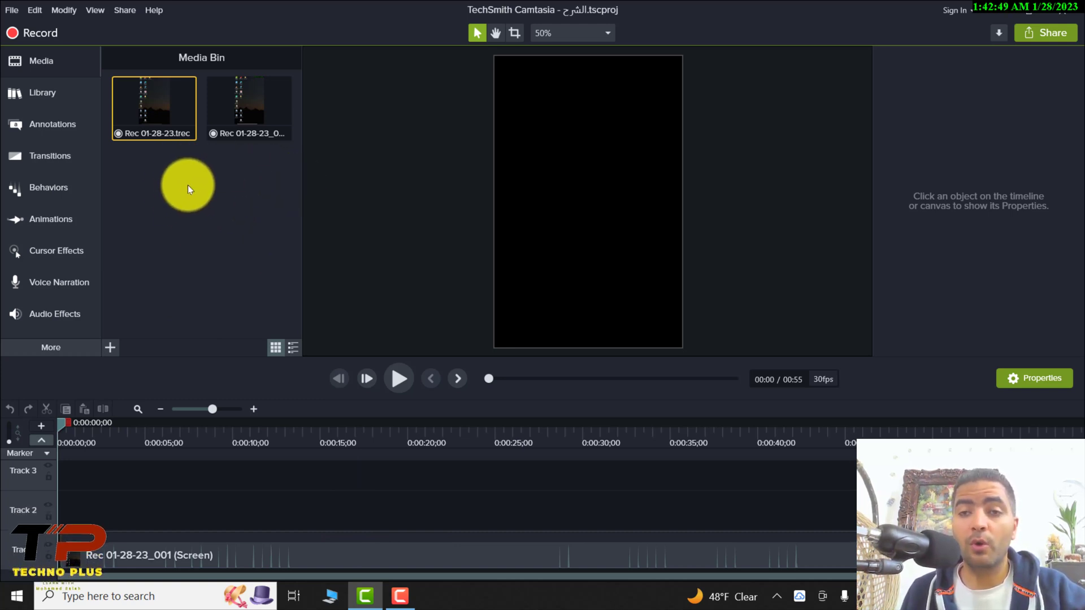
{"action": "left_click_drag", "start_coordinate": [216, 124], "coordinate": [57, 514]}
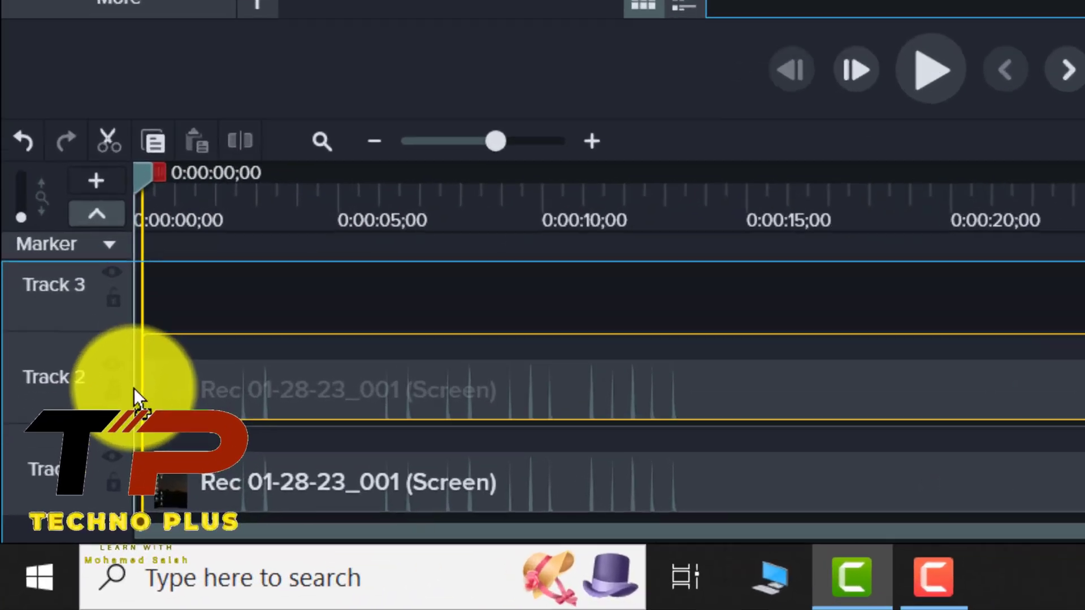
Try the extra copy of the recording on Track 4, and leave the recording only on Track 1.
{"action": "left_click_drag", "start_coordinate": [133, 387], "coordinate": [144, 269]}
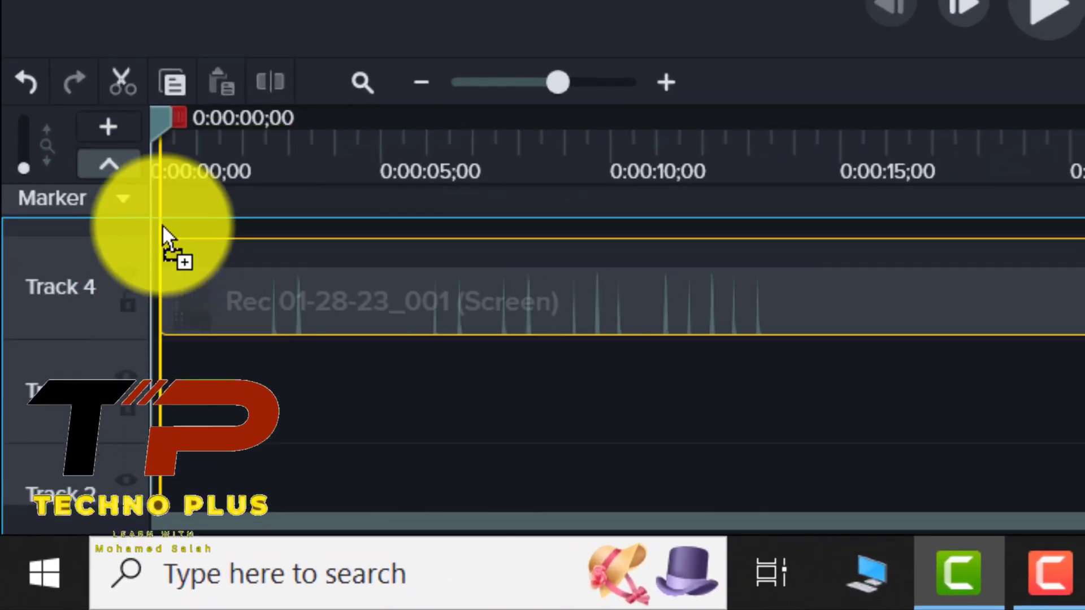
{"action": "left_click_drag", "start_coordinate": [161, 225], "coordinate": [113, 486]}
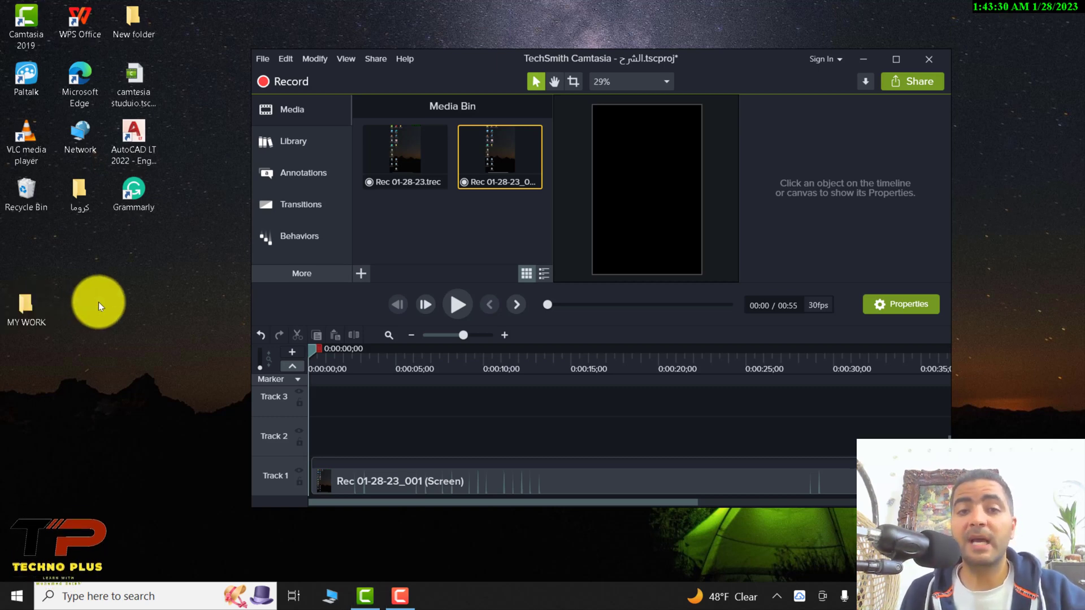
Open the MY WORK folder beside the editor and import all its files into the Media Bin.
{"action": "double_click", "coordinate": [26, 306]}
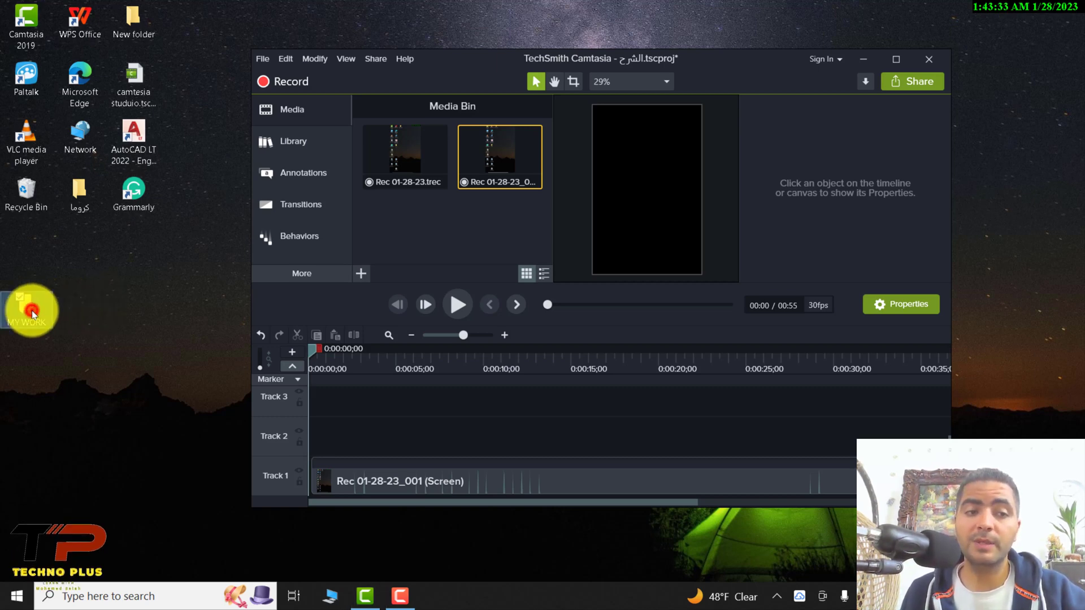
{"action": "left_click_drag", "start_coordinate": [847, 48], "coordinate": [157, 107]}
{"action": "left_click_drag", "start_coordinate": [531, 66], "coordinate": [630, 66]}
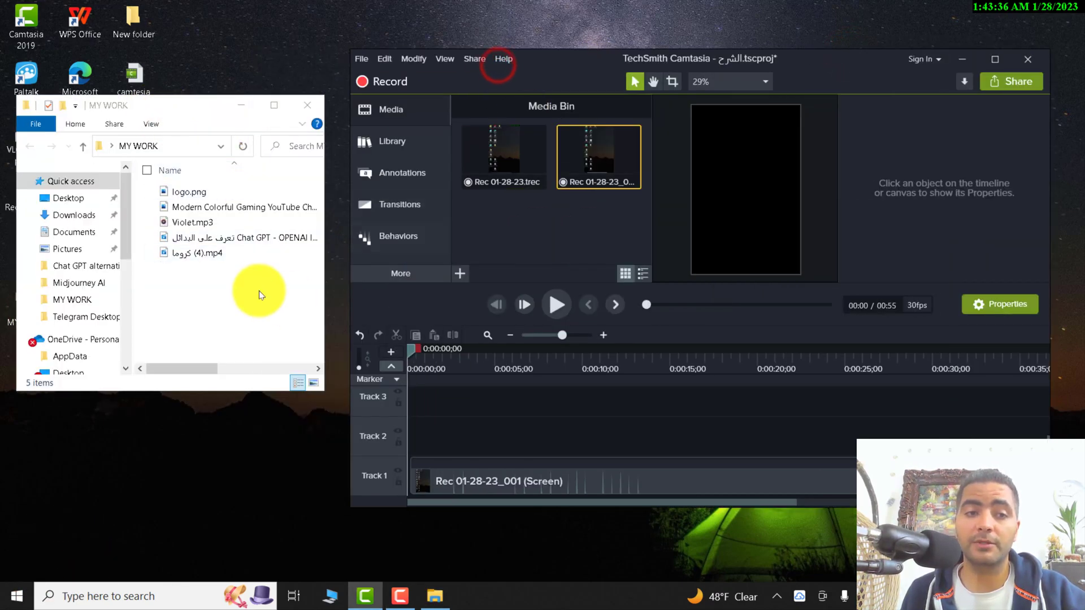
{"action": "left_click_drag", "start_coordinate": [270, 283], "coordinate": [322, 242]}
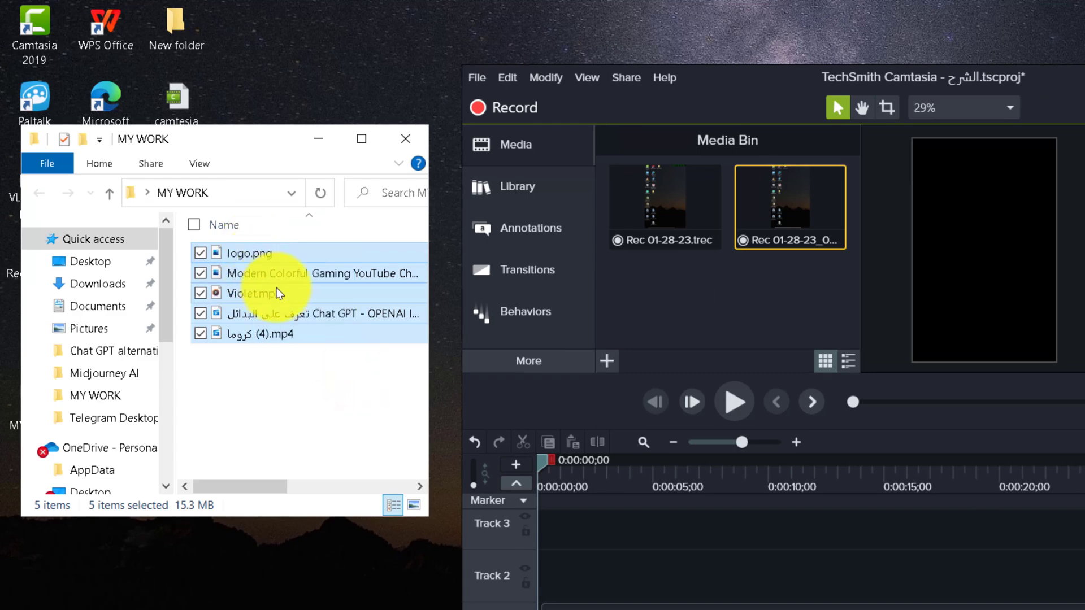
{"action": "left_click_drag", "start_coordinate": [424, 317], "coordinate": [637, 243]}
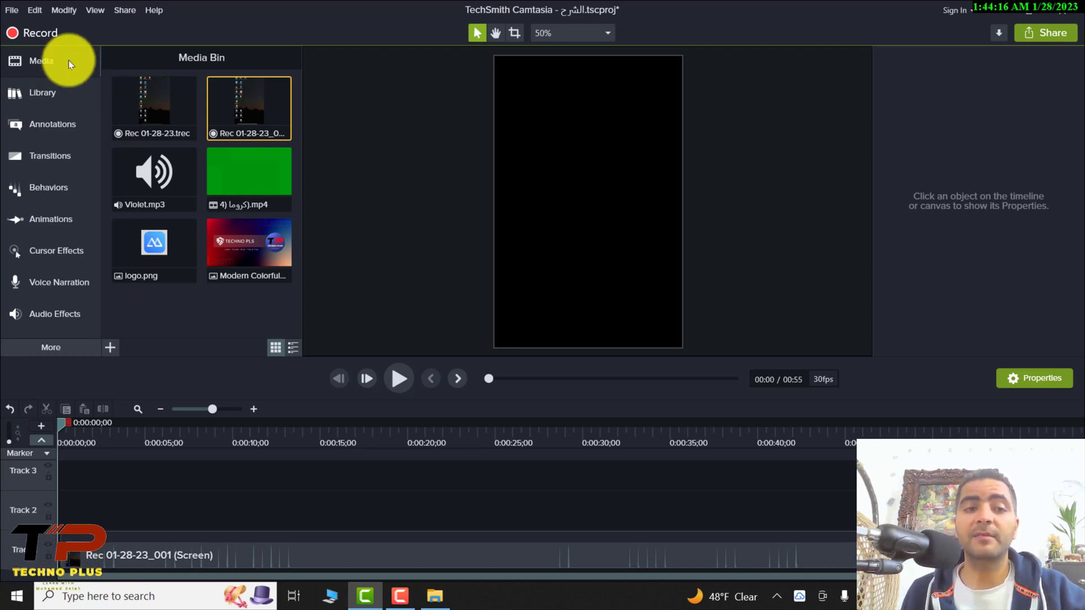
{"action": "left_click_drag", "start_coordinate": [252, 249], "coordinate": [203, 336]}
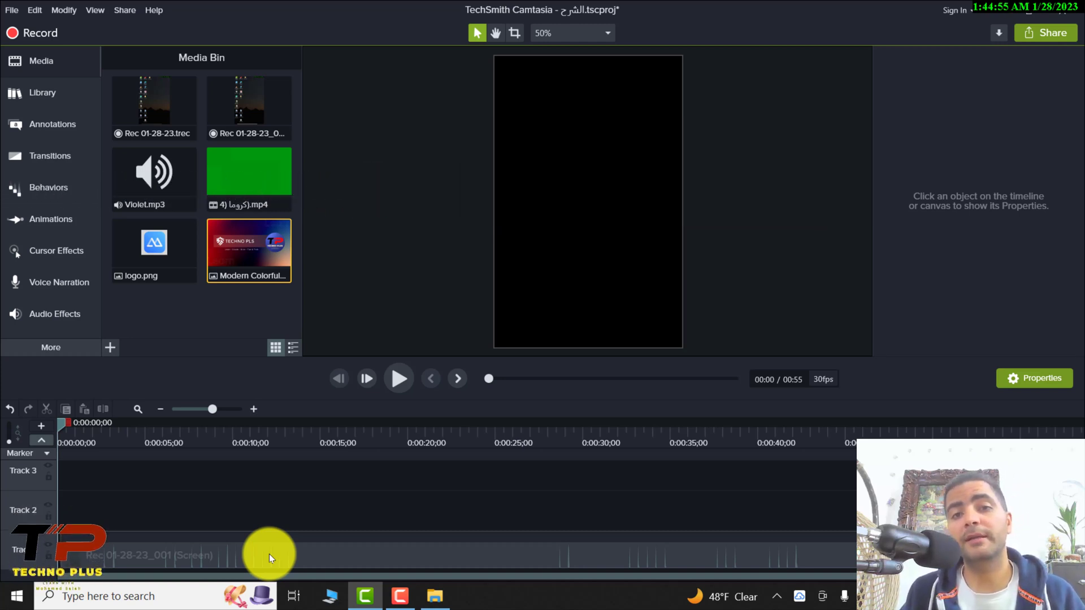
Select the timeline range from the start to about 0:00:09;16 and delete that part of the recording, leaving a gap.
{"action": "left_click_drag", "start_coordinate": [243, 446], "coordinate": [178, 447]}
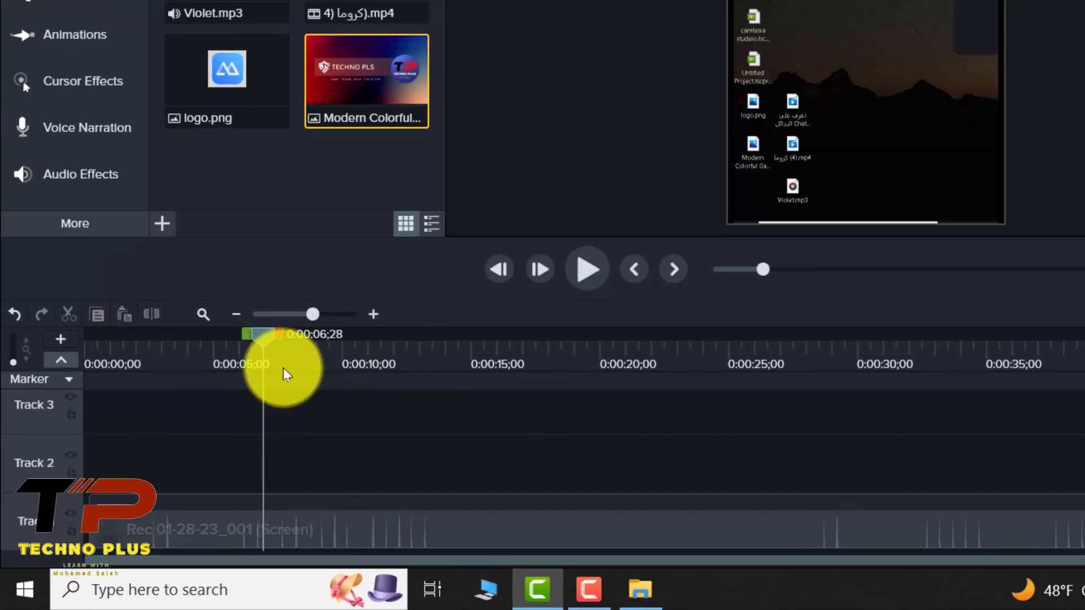
{"action": "left_click_drag", "start_coordinate": [286, 375], "coordinate": [340, 371]}
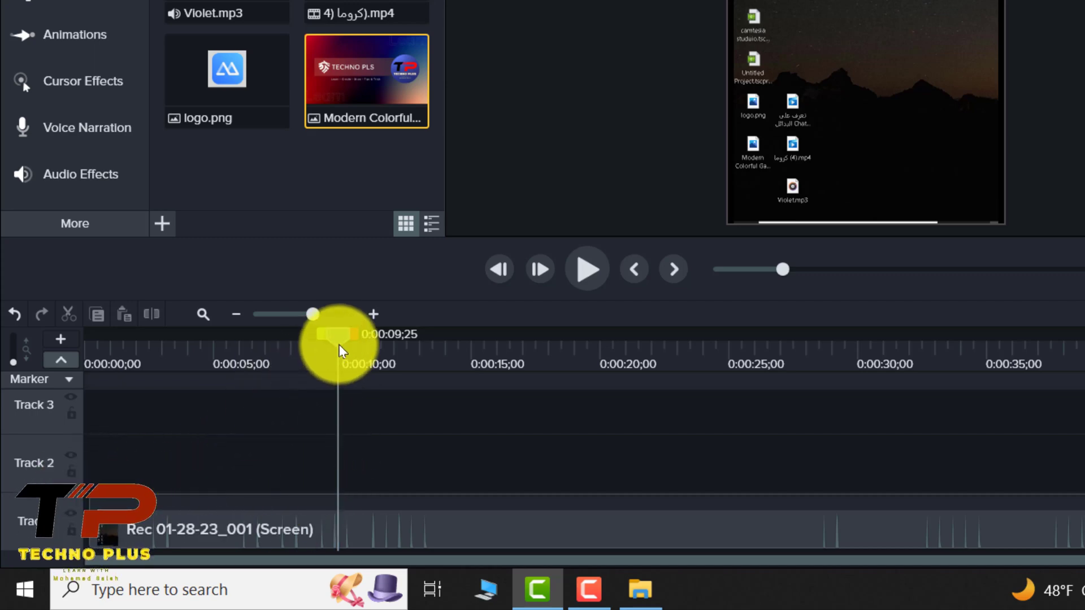
{"action": "left_click_drag", "start_coordinate": [338, 336], "coordinate": [310, 334]}
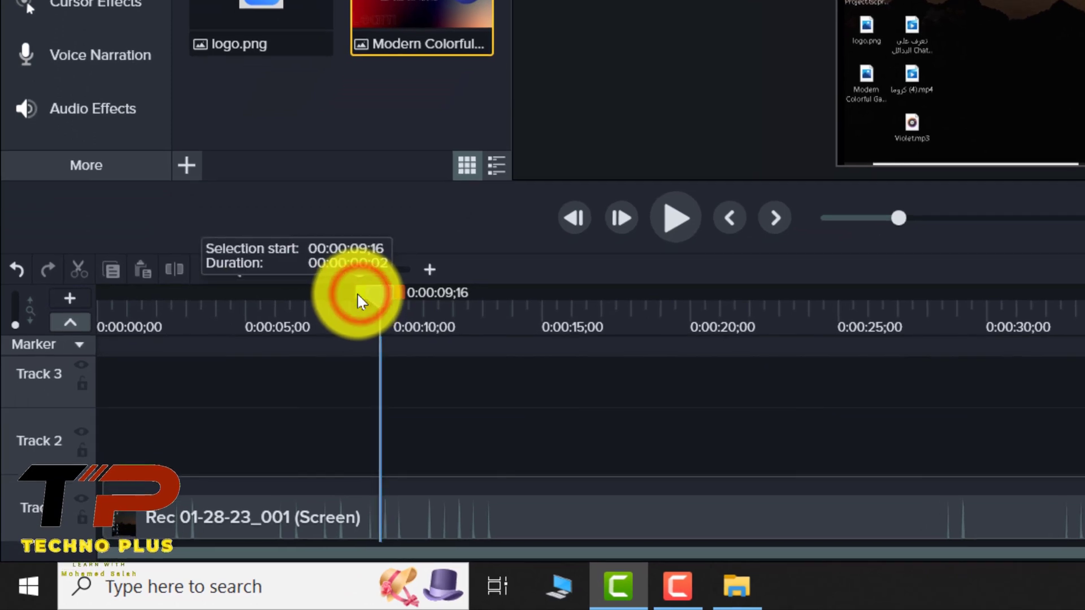
{"action": "left_click_drag", "start_coordinate": [357, 293], "coordinate": [25, 436]}
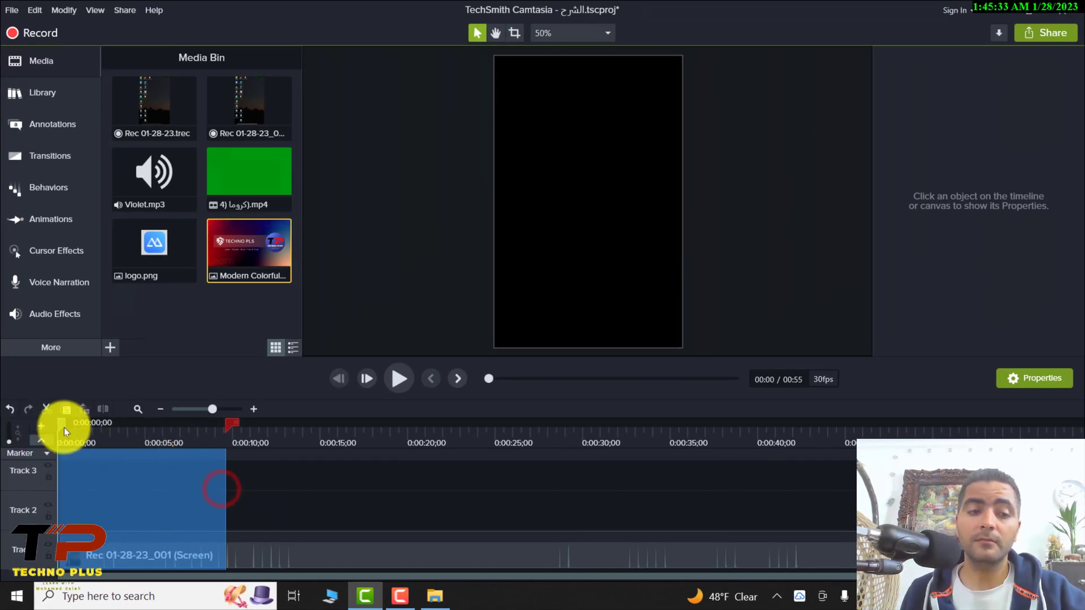
{"action": "right_click", "coordinate": [153, 477]}
{"action": "left_click", "coordinate": [222, 357]}
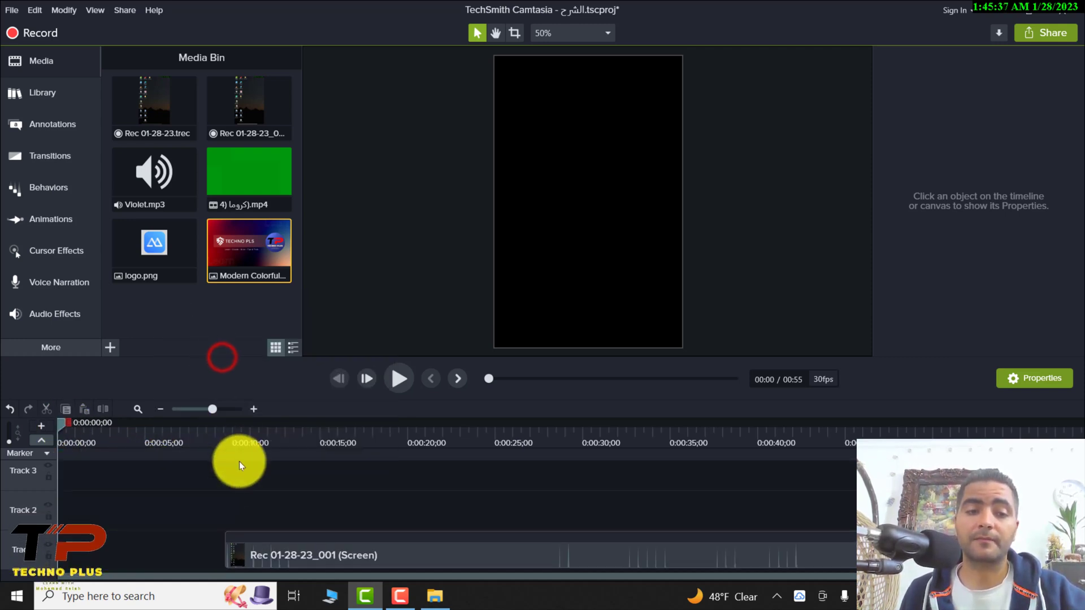
Move the remaining recording clip to the start of Track 1 and split it at 0:00:18;25.
{"action": "left_click", "coordinate": [411, 565]}
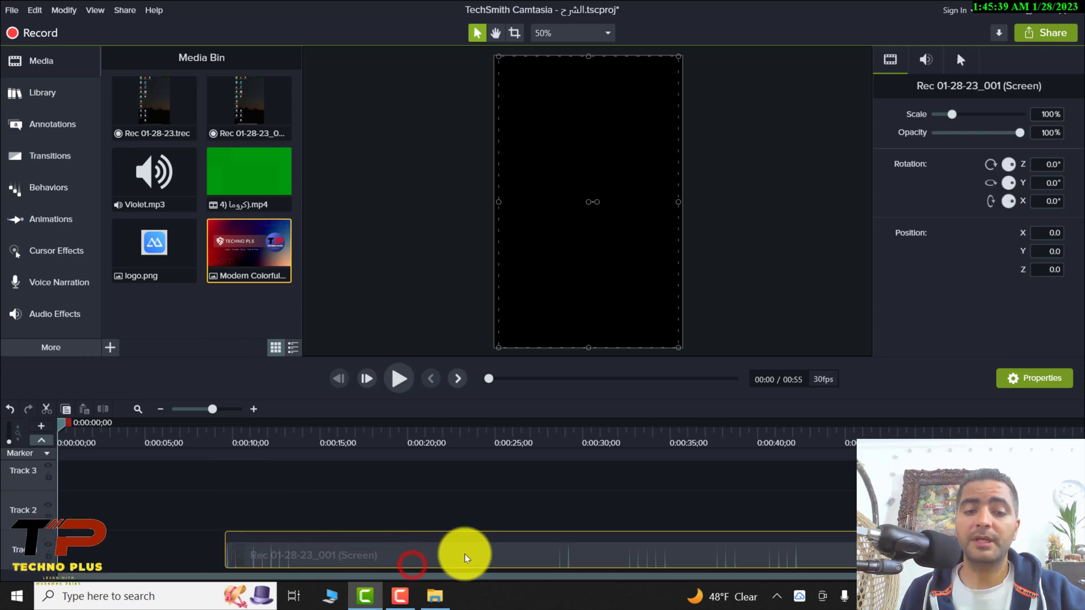
{"action": "left_click_drag", "start_coordinate": [465, 553], "coordinate": [223, 558]}
{"action": "left_click", "coordinate": [388, 433]}
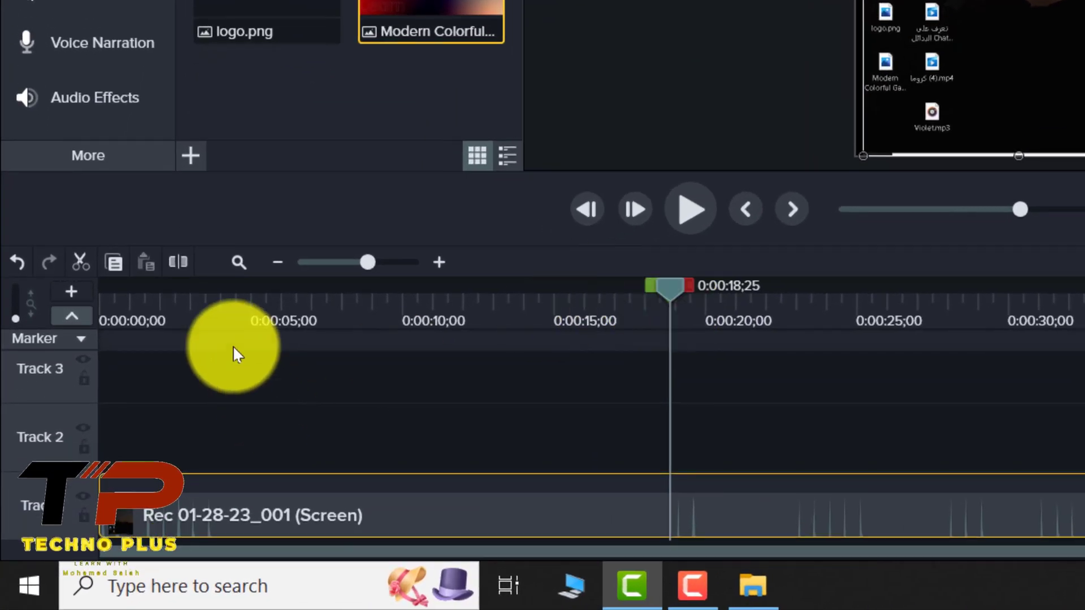
{"action": "left_click", "coordinate": [186, 263]}
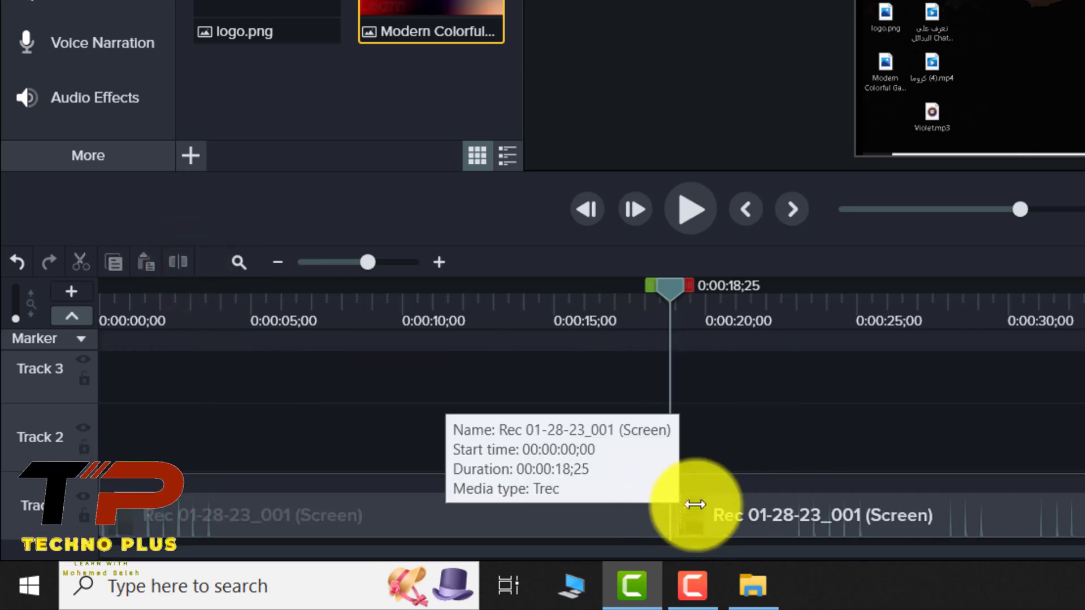
{"action": "left_click_drag", "start_coordinate": [752, 507], "coordinate": [743, 480]}
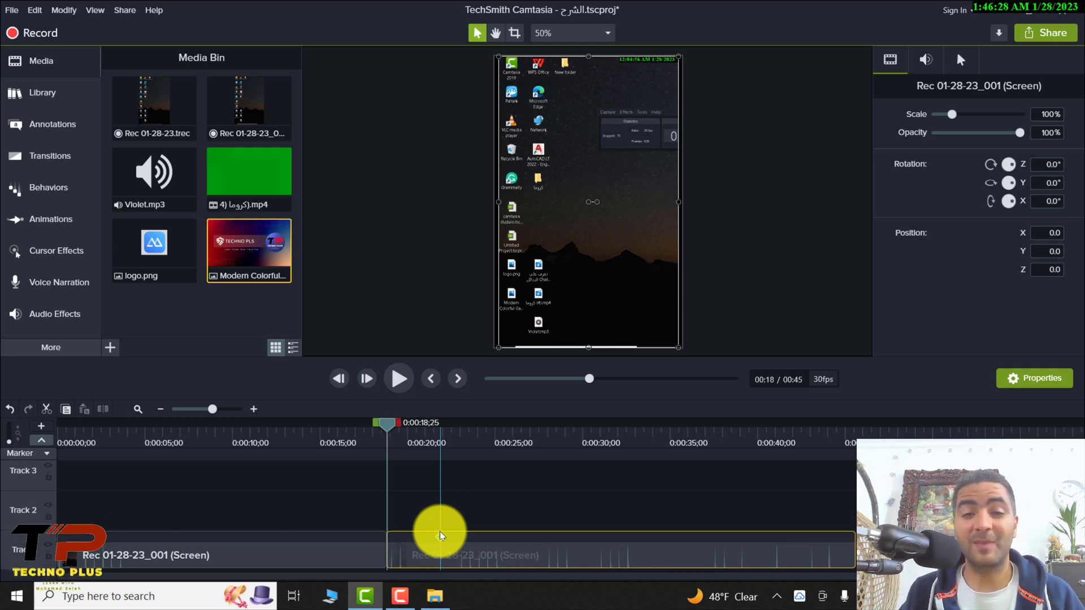
Add the Cube rotate transition at the cut between the two recording clips and play it back.
{"action": "left_click", "coordinate": [48, 161]}
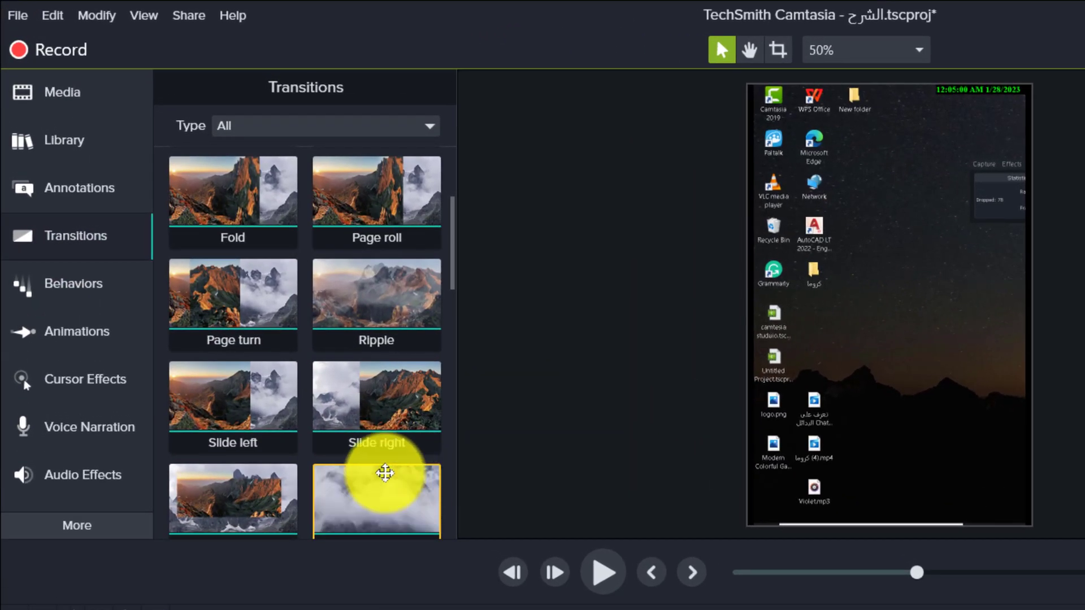
{"action": "scroll", "coordinate": [305, 350], "scroll_direction": "down", "scroll_amount": 3}
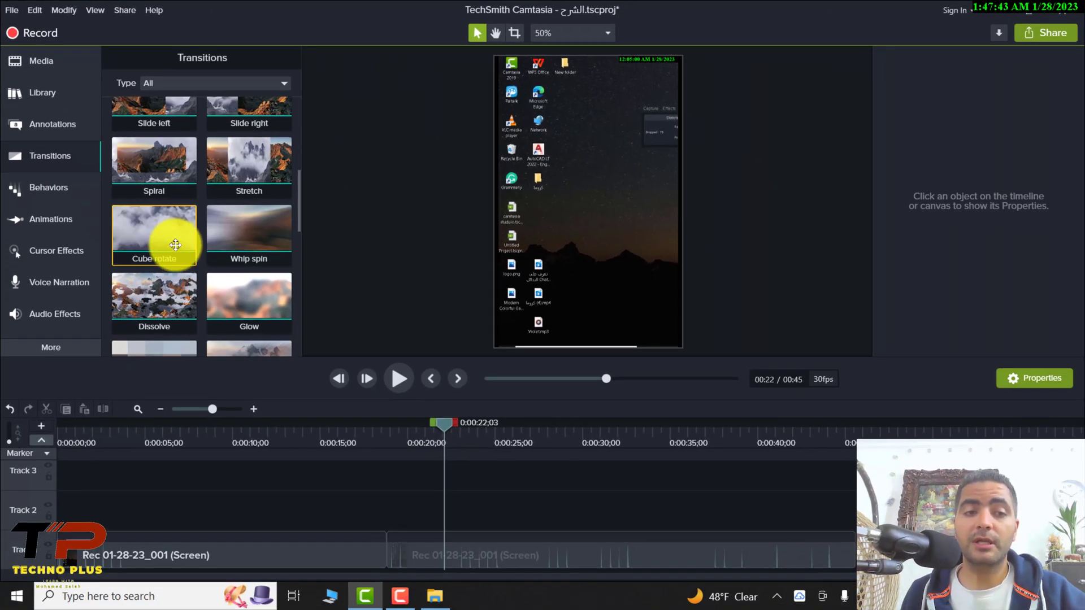
{"action": "left_click_drag", "start_coordinate": [175, 244], "coordinate": [389, 558]}
{"action": "left_click", "coordinate": [363, 428]}
{"action": "left_click", "coordinate": [399, 385]}
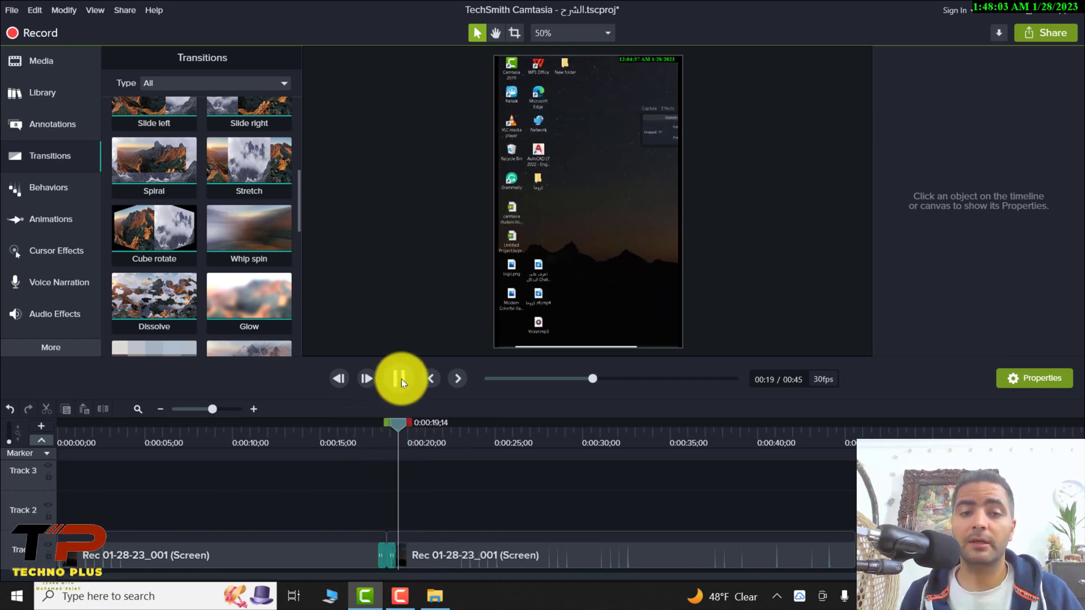
{"action": "left_click", "coordinate": [401, 378]}
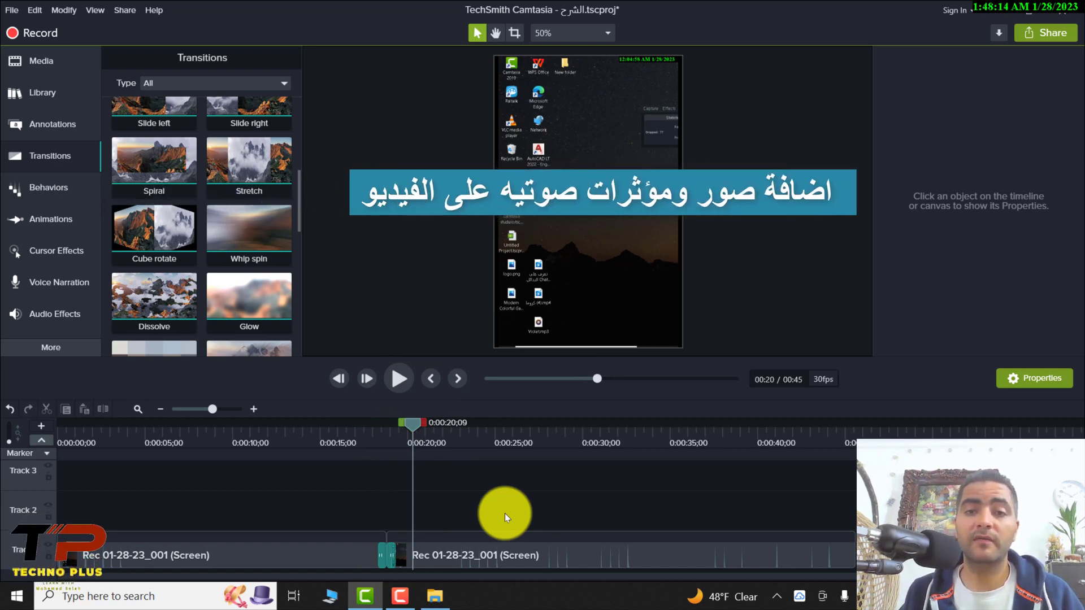
Place logo.png on Track 2 at about 27 seconds and put the playhead on it at 0:00:28;08.
{"action": "left_click", "coordinate": [40, 69]}
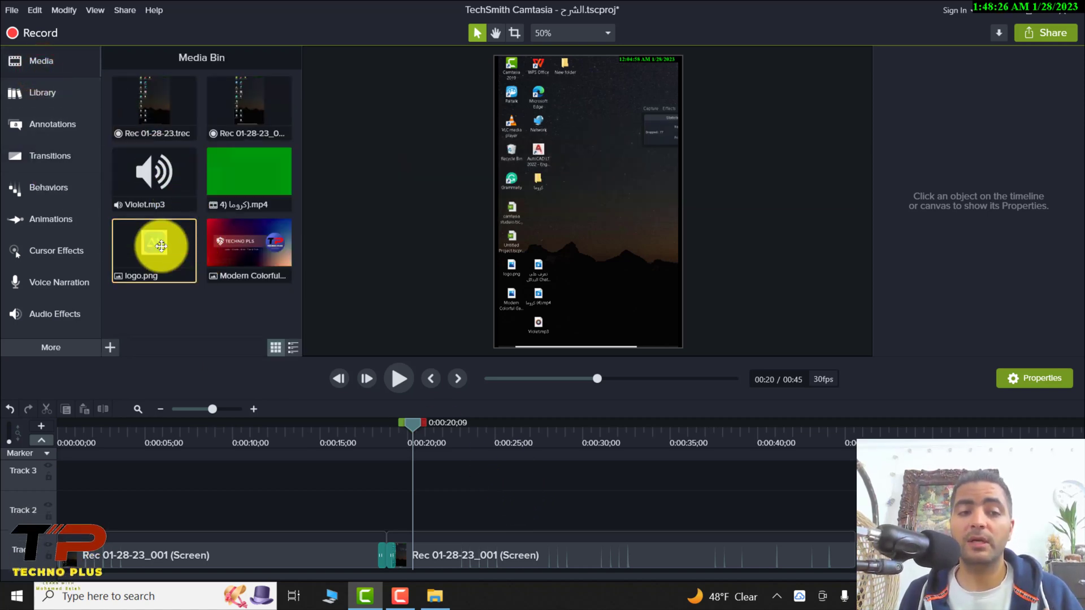
{"action": "left_click_drag", "start_coordinate": [161, 245], "coordinate": [550, 522]}
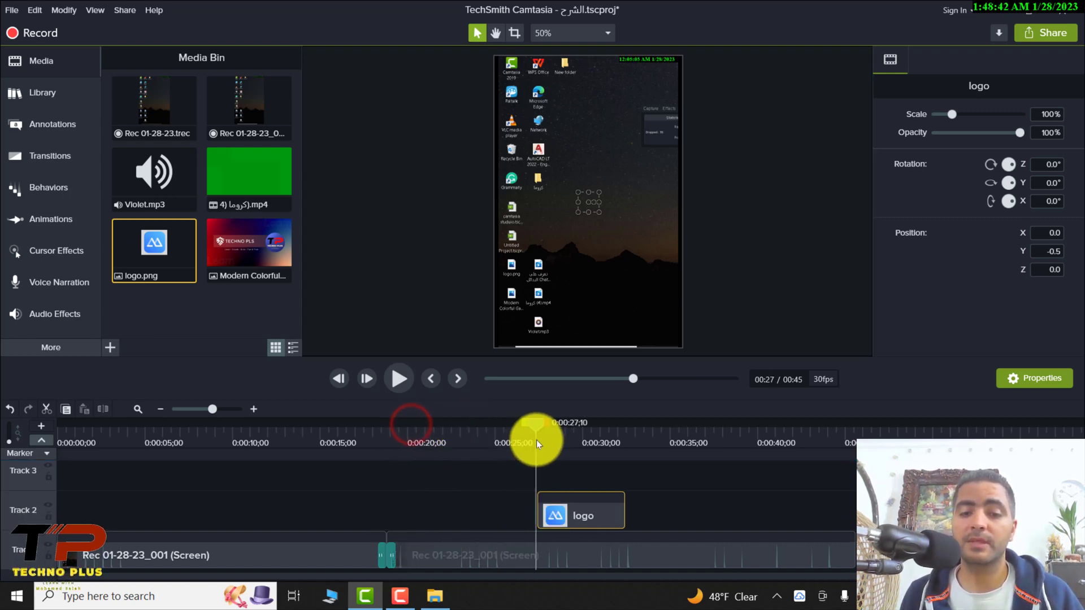
{"action": "left_click_drag", "start_coordinate": [537, 440], "coordinate": [550, 445]}
Enlarge the logo on the canvas to about 364% and move it to the video's lower-right corner.
{"action": "left_click", "coordinate": [605, 229]}
{"action": "left_click_drag", "start_coordinate": [599, 212], "coordinate": [653, 263]}
{"action": "left_click_drag", "start_coordinate": [580, 197], "coordinate": [571, 187]}
{"action": "left_click_drag", "start_coordinate": [624, 243], "coordinate": [649, 322]}
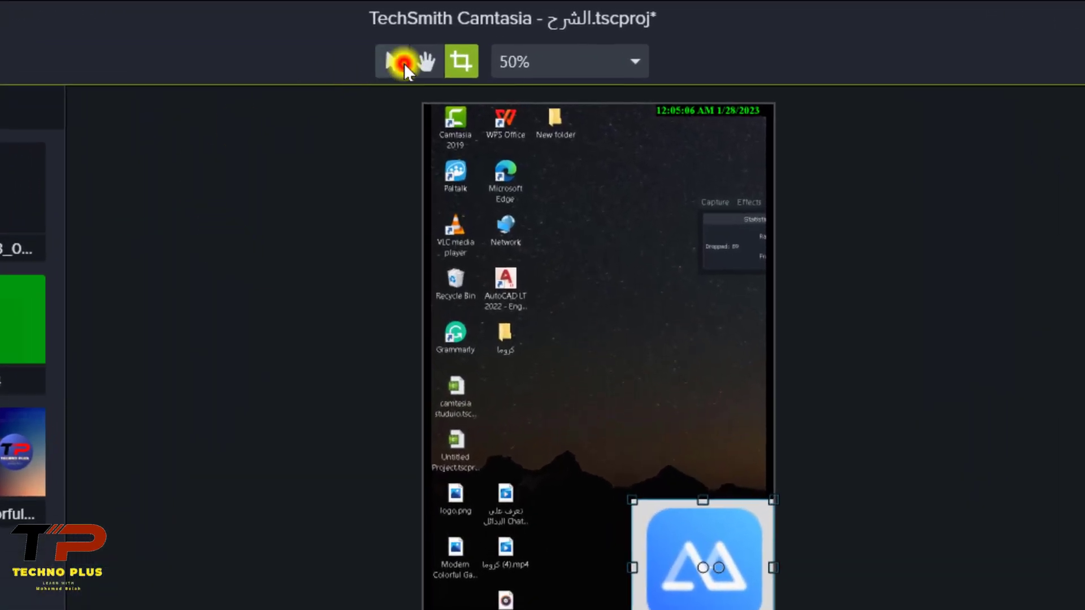
Crop the logo's white border, scale it to about 241% and fit it into the video's lower-right corner.
{"action": "left_click", "coordinate": [403, 63]}
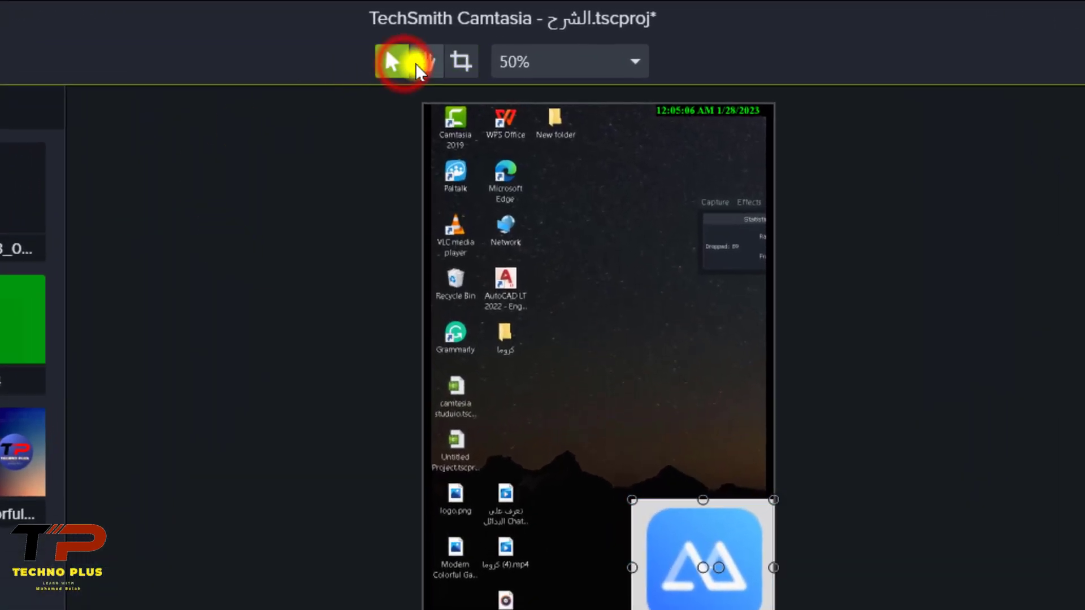
{"action": "left_click", "coordinate": [458, 65]}
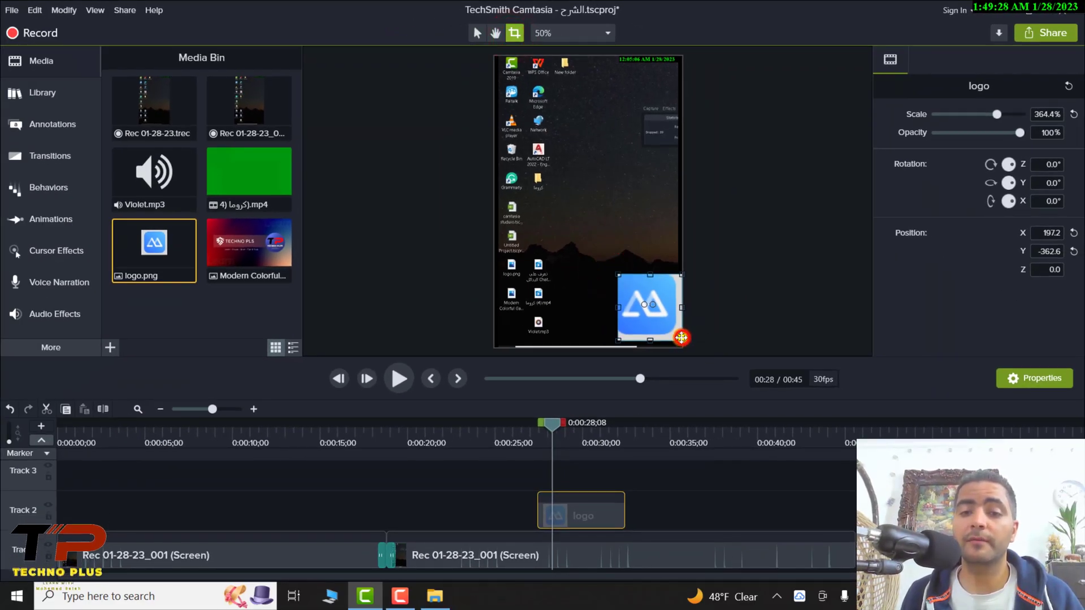
{"action": "left_click_drag", "start_coordinate": [681, 337], "coordinate": [673, 333]}
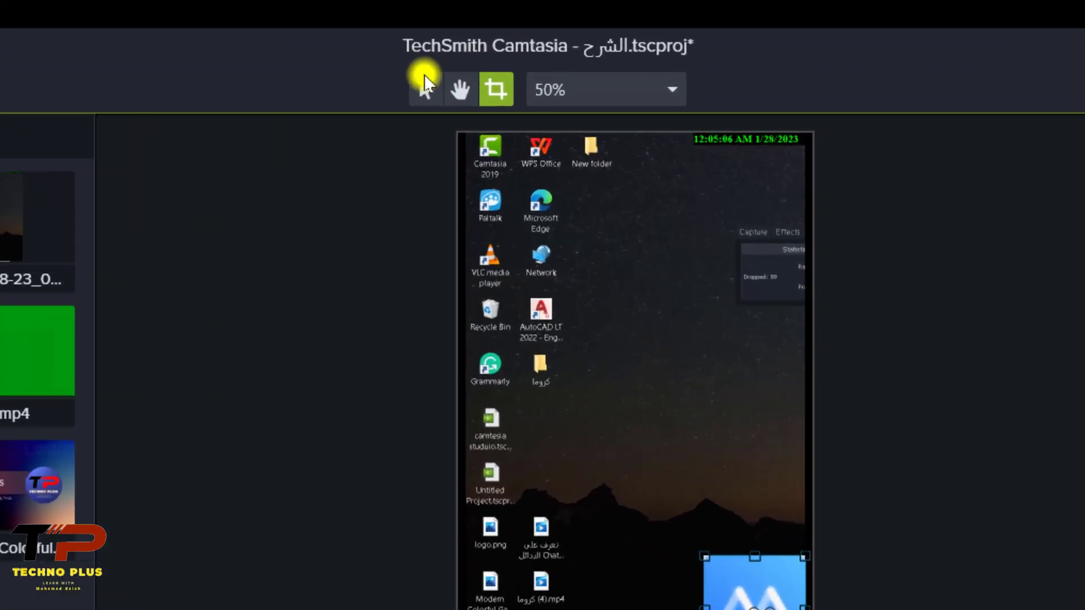
{"action": "left_click", "coordinate": [477, 34]}
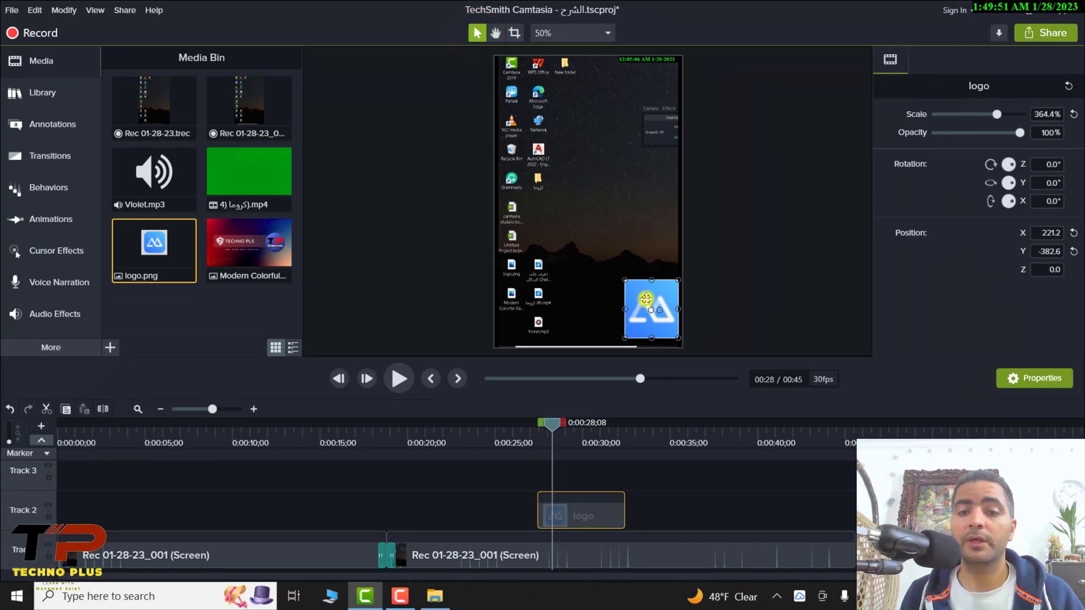
{"action": "left_click_drag", "start_coordinate": [646, 300], "coordinate": [642, 302]}
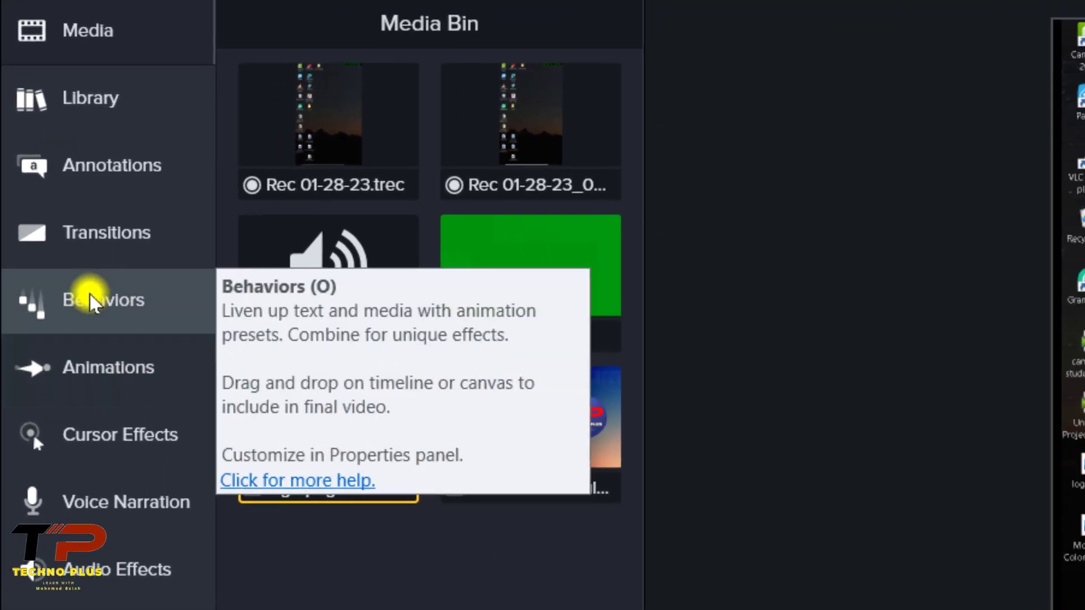
Apply the Explode behavior to the logo clip on Track 2.
{"action": "left_click", "coordinate": [89, 293]}
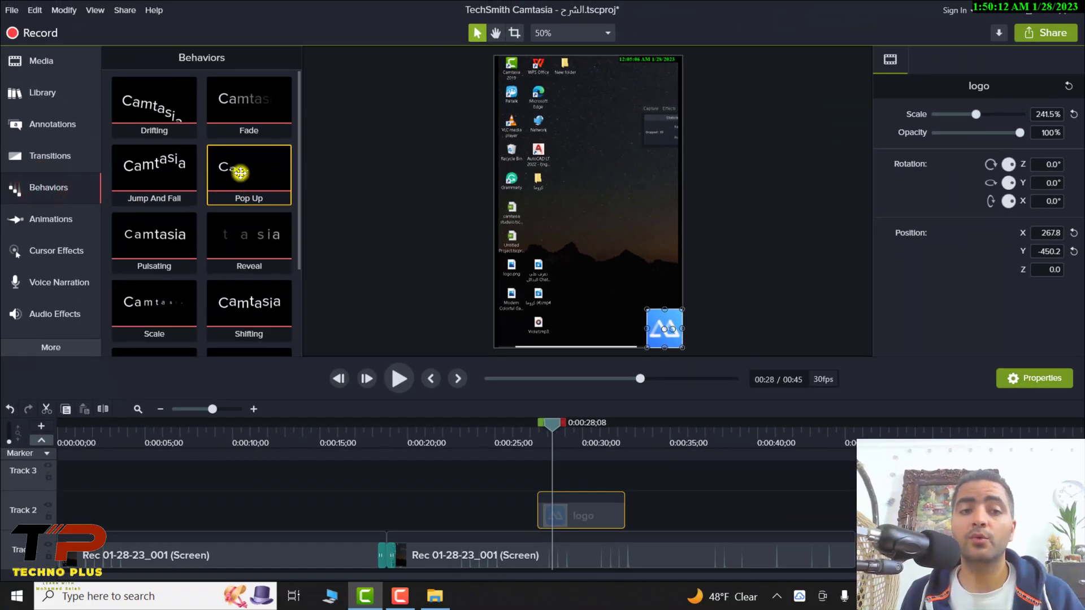
{"action": "scroll", "coordinate": [192, 147], "scroll_direction": "down", "scroll_amount": 1}
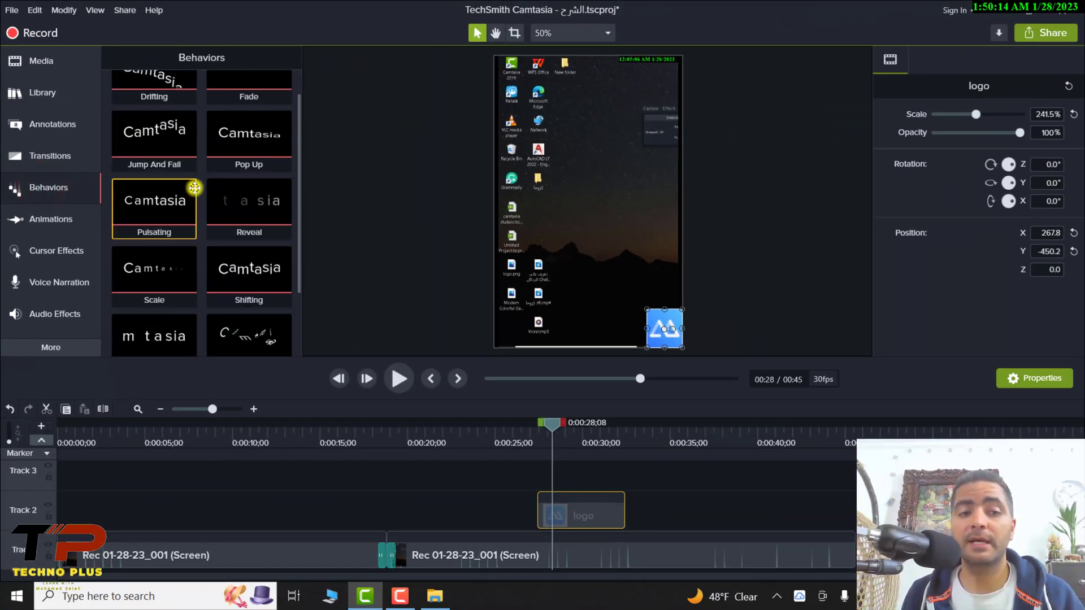
{"action": "scroll", "coordinate": [194, 188], "scroll_direction": "down", "scroll_amount": 2}
{"action": "left_click_drag", "start_coordinate": [279, 259], "coordinate": [584, 511]}
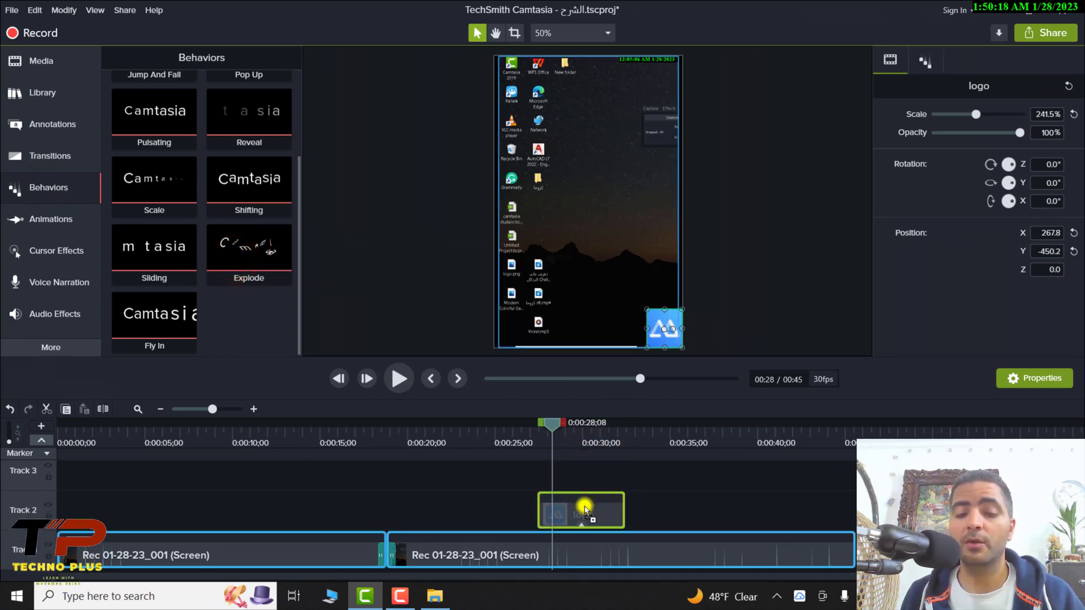
{"action": "left_click_drag", "start_coordinate": [227, 321], "coordinate": [584, 507]}
Play the logo's Explode animation twice from shortly before the logo clip starts.
{"action": "left_click_drag", "start_coordinate": [559, 424], "coordinate": [528, 424]}
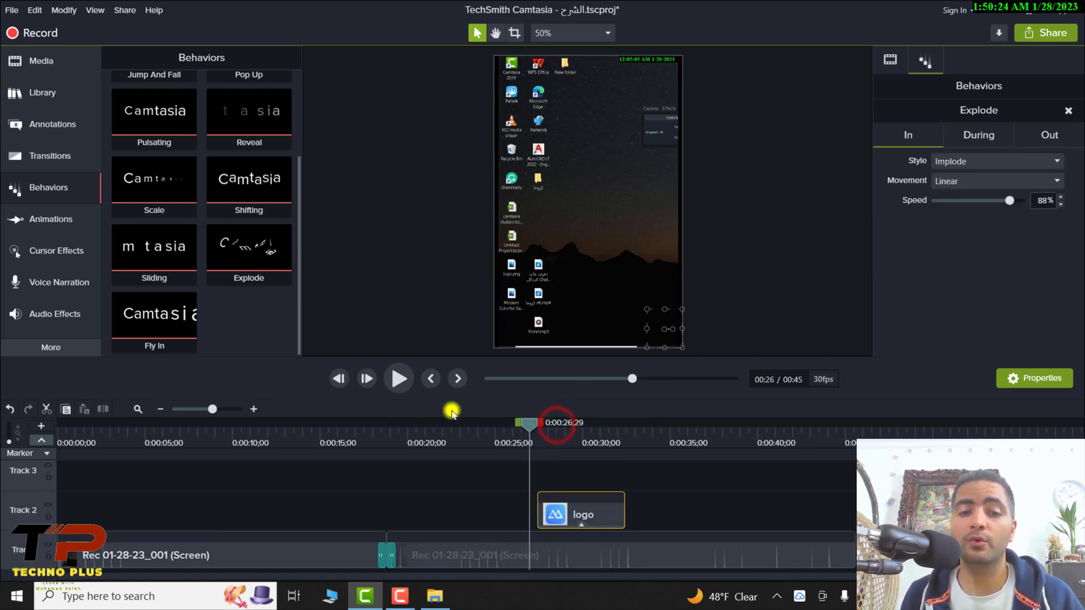
{"action": "left_click", "coordinate": [397, 378]}
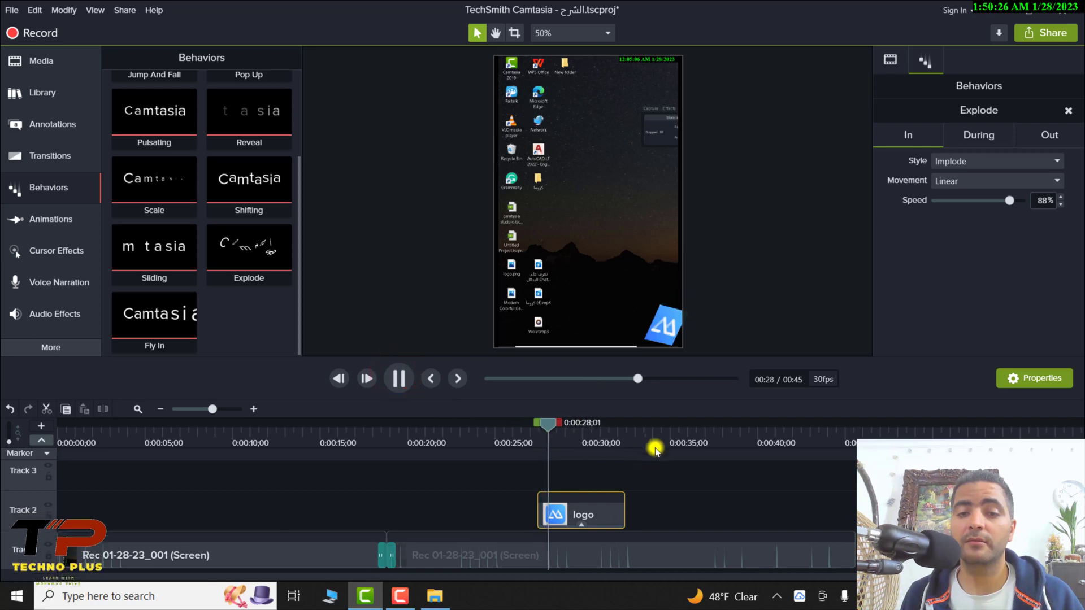
{"action": "left_click_drag", "start_coordinate": [558, 423], "coordinate": [524, 424]}
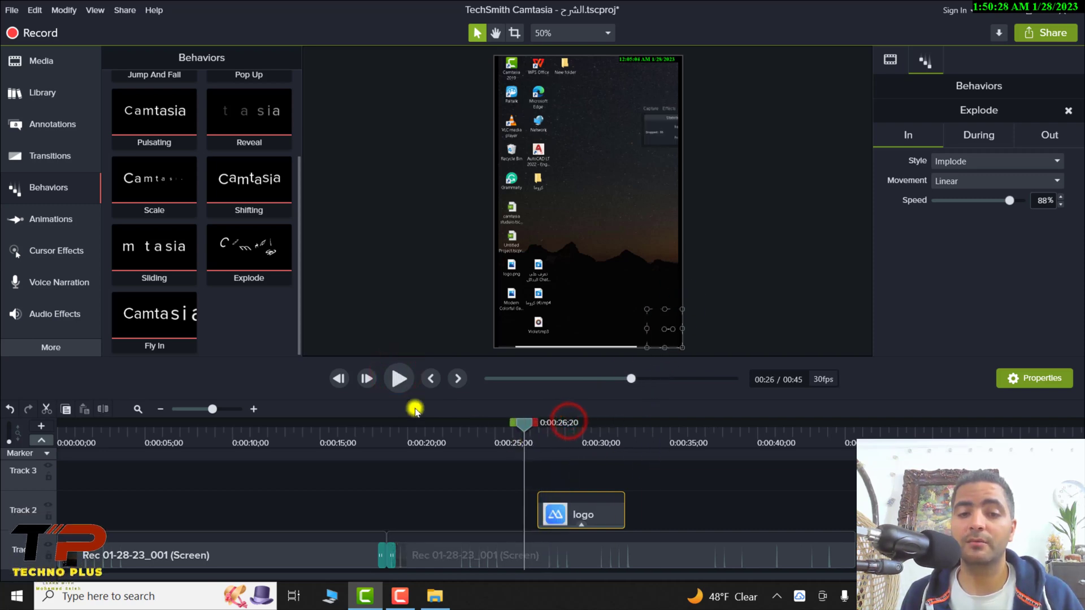
{"action": "left_click", "coordinate": [398, 379]}
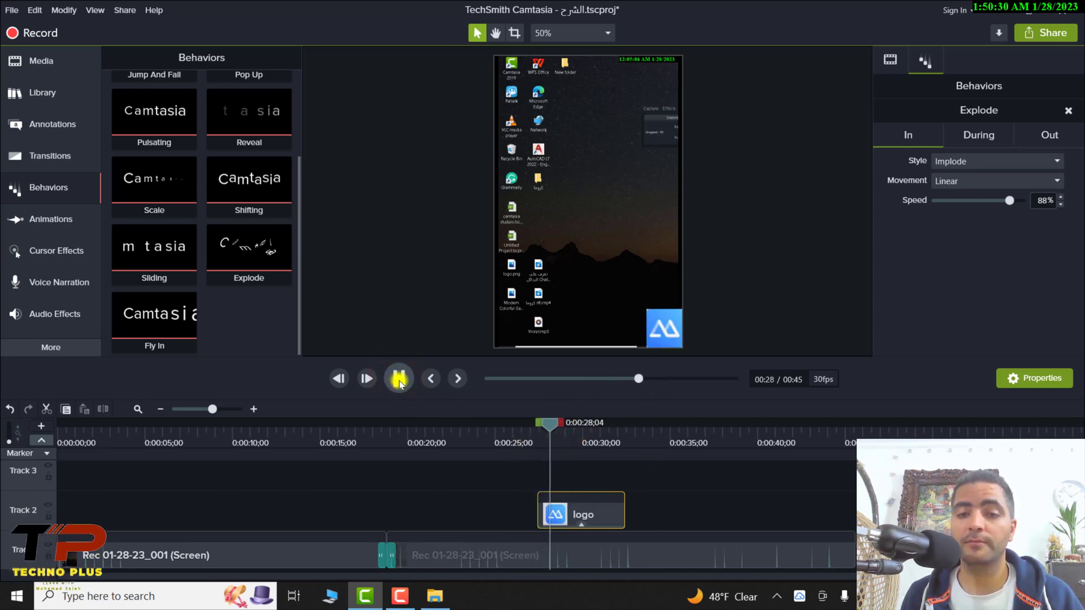
Add a green single-headed arrow annotation from the Basic style to the canvas beside the desktop icons.
{"action": "left_click", "coordinate": [57, 94]}
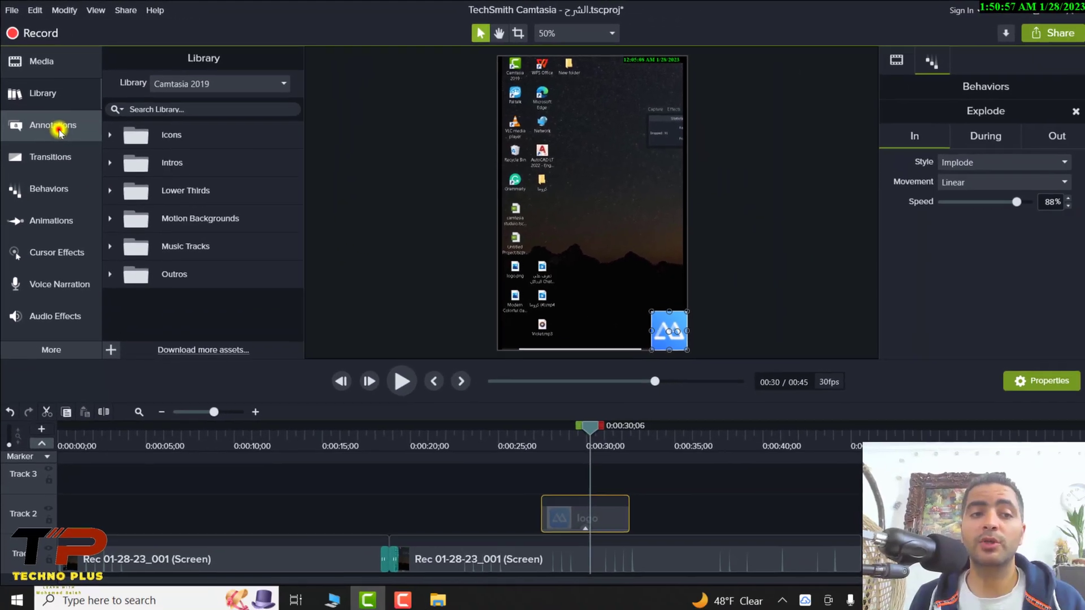
{"action": "left_click", "coordinate": [71, 168]}
{"action": "left_click", "coordinate": [201, 81]}
{"action": "left_click", "coordinate": [154, 86]}
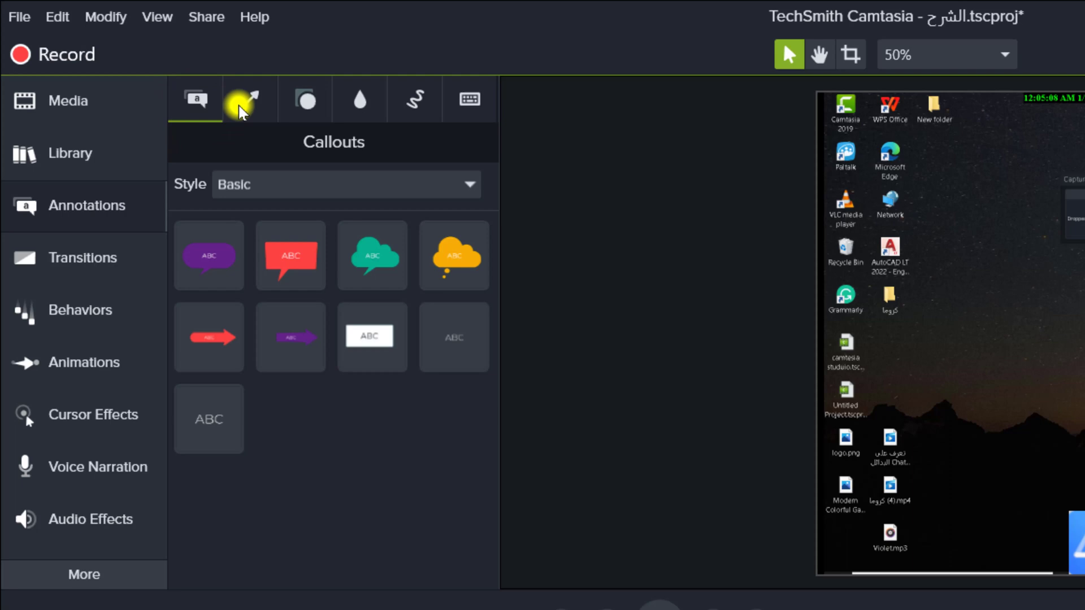
{"action": "left_click", "coordinate": [241, 106]}
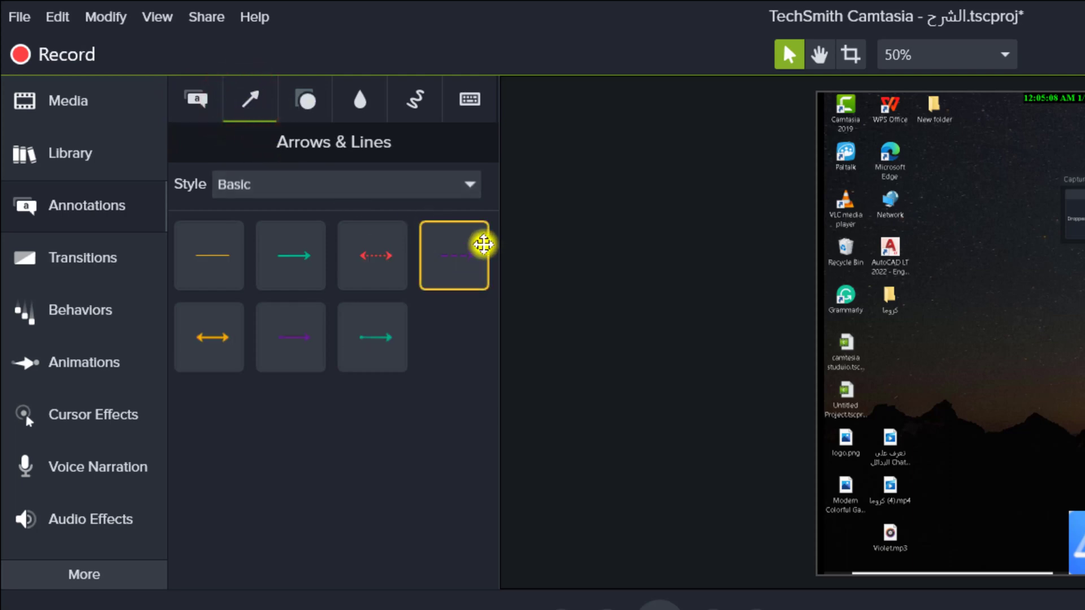
{"action": "left_click_drag", "start_coordinate": [297, 273], "coordinate": [963, 290]}
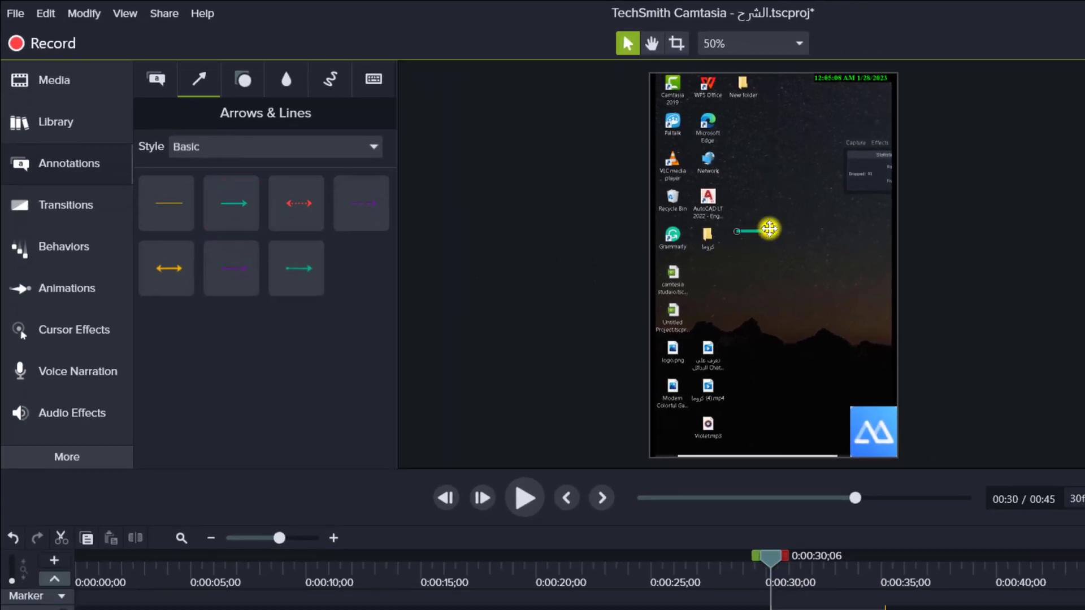
Reverse and tilt the green arrow, placing it so its head points up-left at the folder in the second icon column.
{"action": "mouse_move", "coordinate": [753, 247]}
{"action": "left_mouse_down"}
{"action": "mouse_move", "coordinate": [765, 235]}
{"action": "mouse_move", "coordinate": [743, 234]}
{"action": "left_mouse_up"}
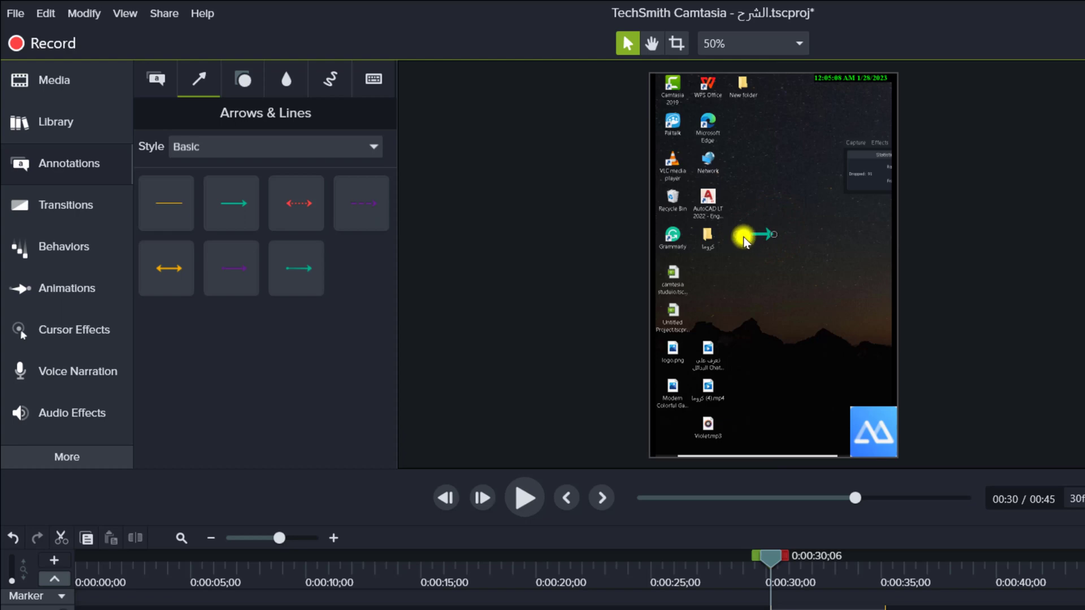
{"action": "left_click_drag", "start_coordinate": [740, 234], "coordinate": [771, 203]}
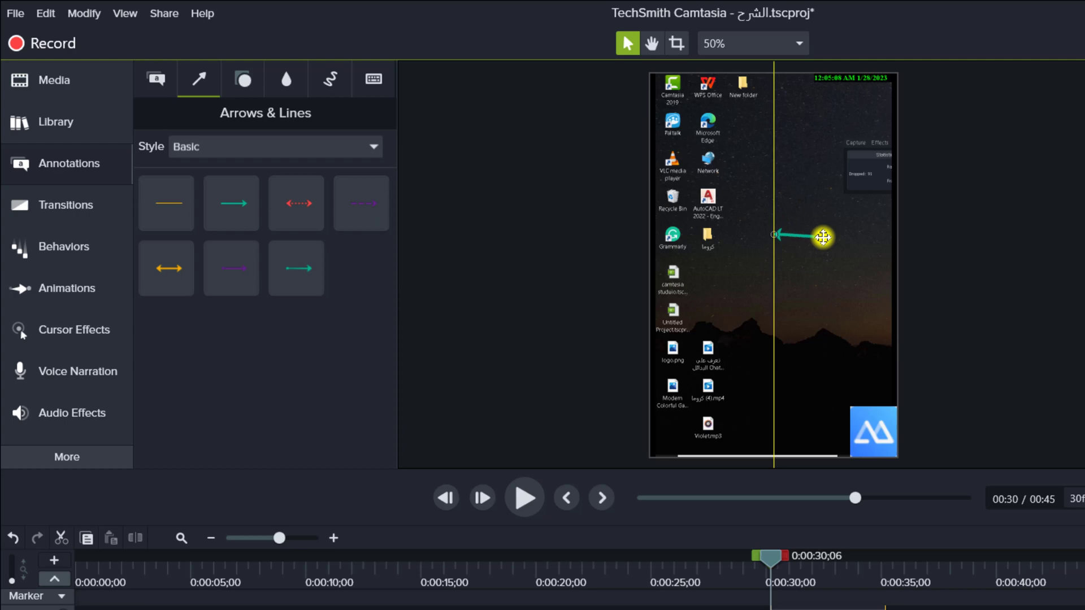
{"action": "mouse_move", "coordinate": [817, 246]}
{"action": "left_mouse_down"}
{"action": "mouse_move", "coordinate": [806, 252]}
{"action": "mouse_move", "coordinate": [819, 258]}
{"action": "left_mouse_up"}
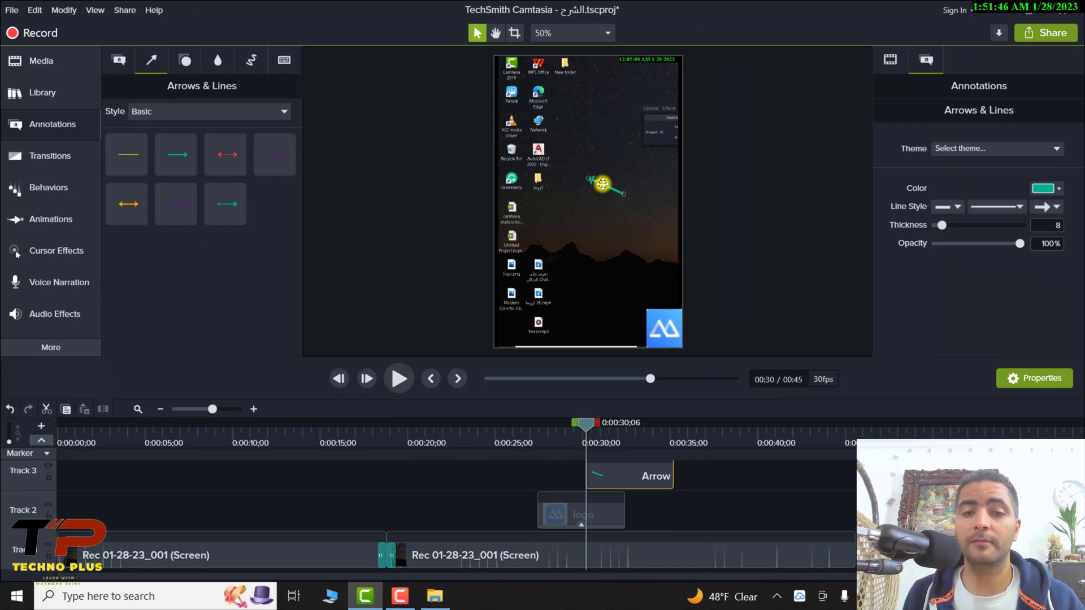
{"action": "left_click_drag", "start_coordinate": [603, 183], "coordinate": [562, 193]}
Set the arrow's thickness to 25 and lengthen its tail down and to the right.
{"action": "left_click_drag", "start_coordinate": [942, 225], "coordinate": [935, 225]}
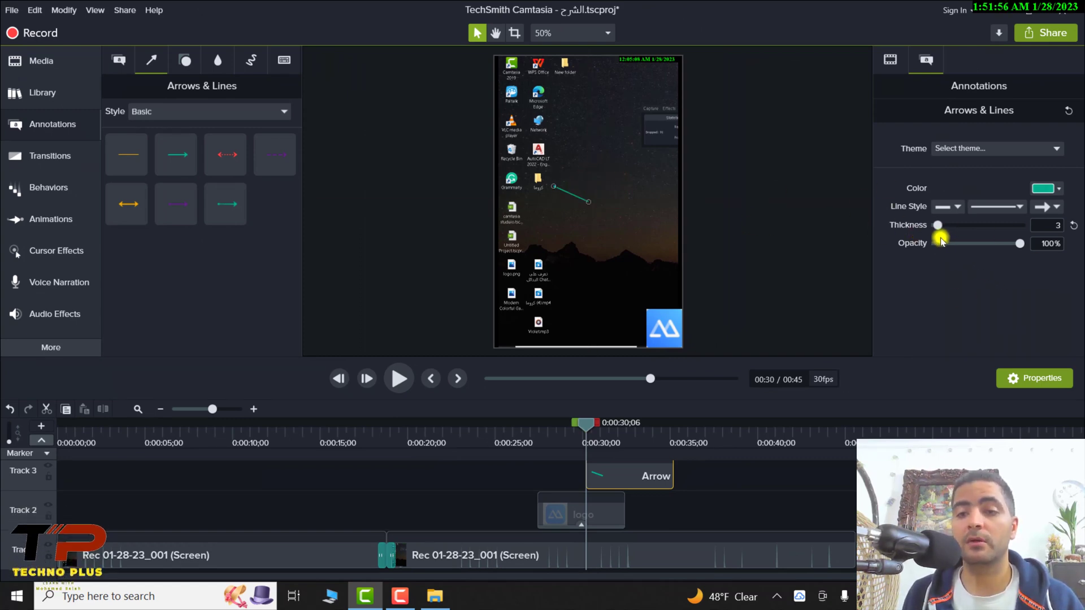
{"action": "left_click_drag", "start_coordinate": [937, 224], "coordinate": [951, 229]}
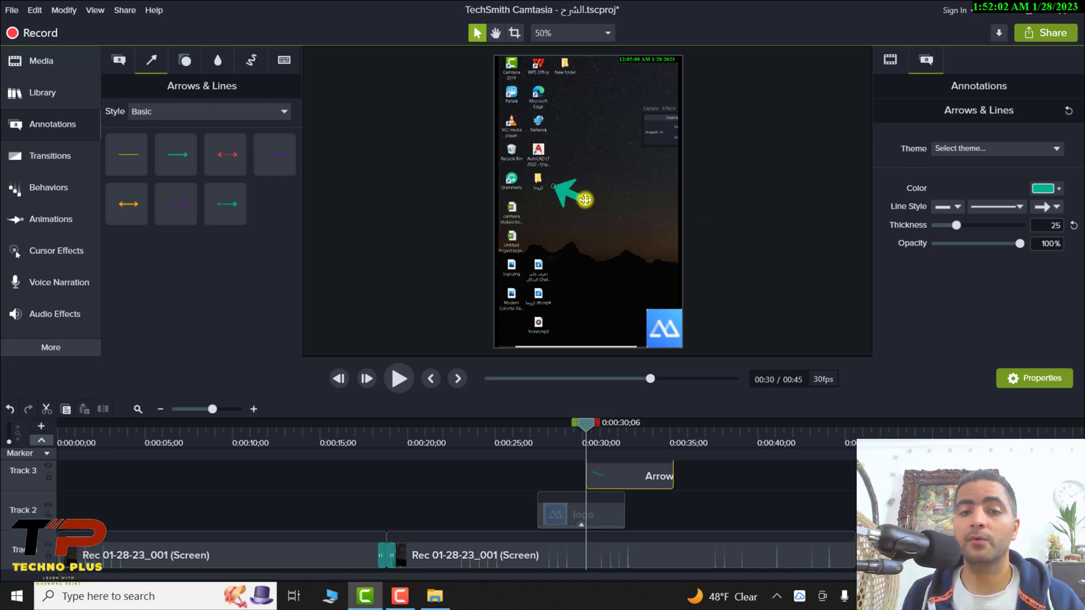
{"action": "left_click_drag", "start_coordinate": [588, 201], "coordinate": [599, 221]}
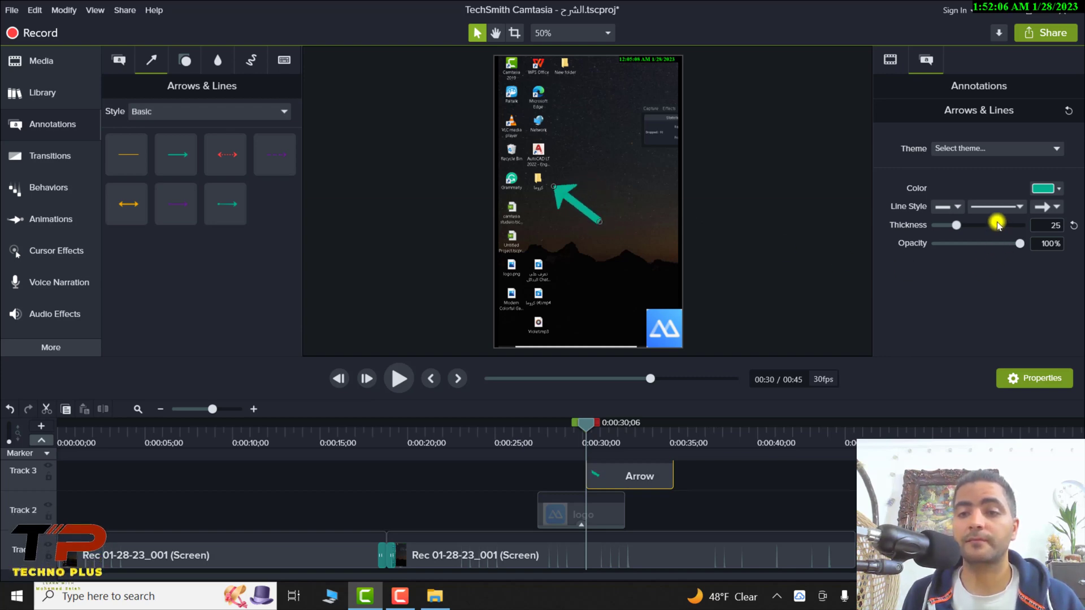
Change the arrow's line style to an arrowhead at the start and a dotted line.
{"action": "left_click", "coordinate": [953, 209]}
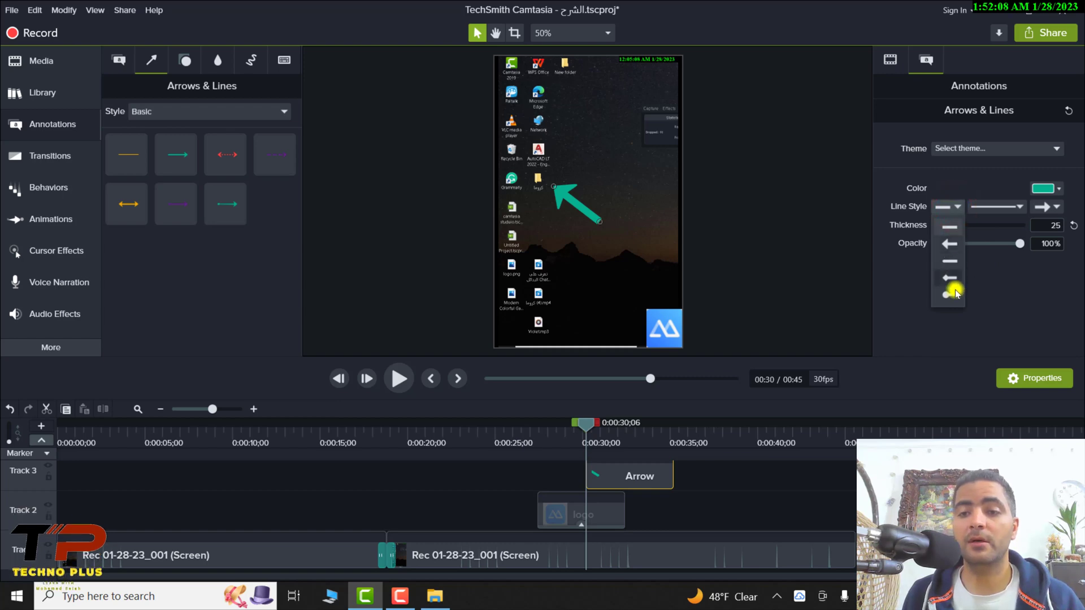
{"action": "left_click", "coordinate": [951, 294]}
{"action": "left_click", "coordinate": [947, 213]}
{"action": "left_click", "coordinate": [953, 235]}
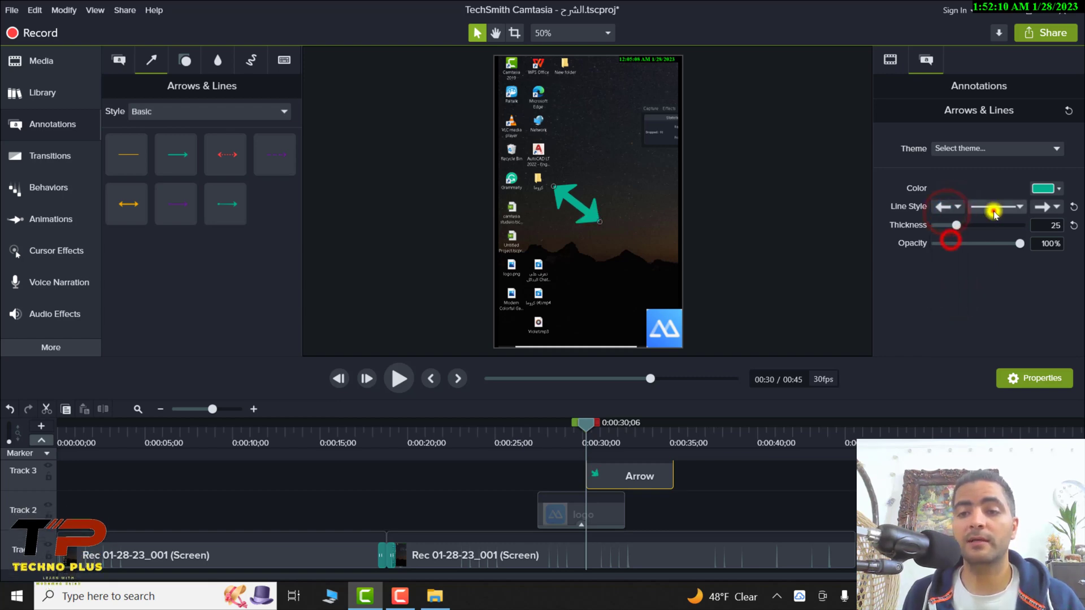
{"action": "left_click", "coordinate": [995, 207]}
{"action": "left_click", "coordinate": [993, 251]}
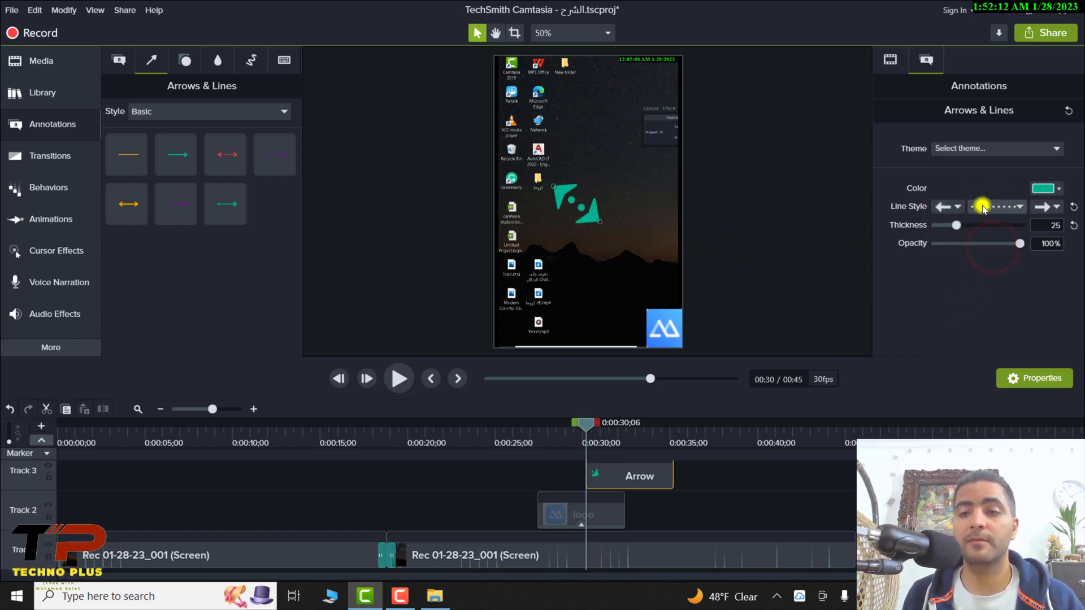
{"action": "left_click", "coordinate": [947, 208]}
{"action": "left_click", "coordinate": [951, 236]}
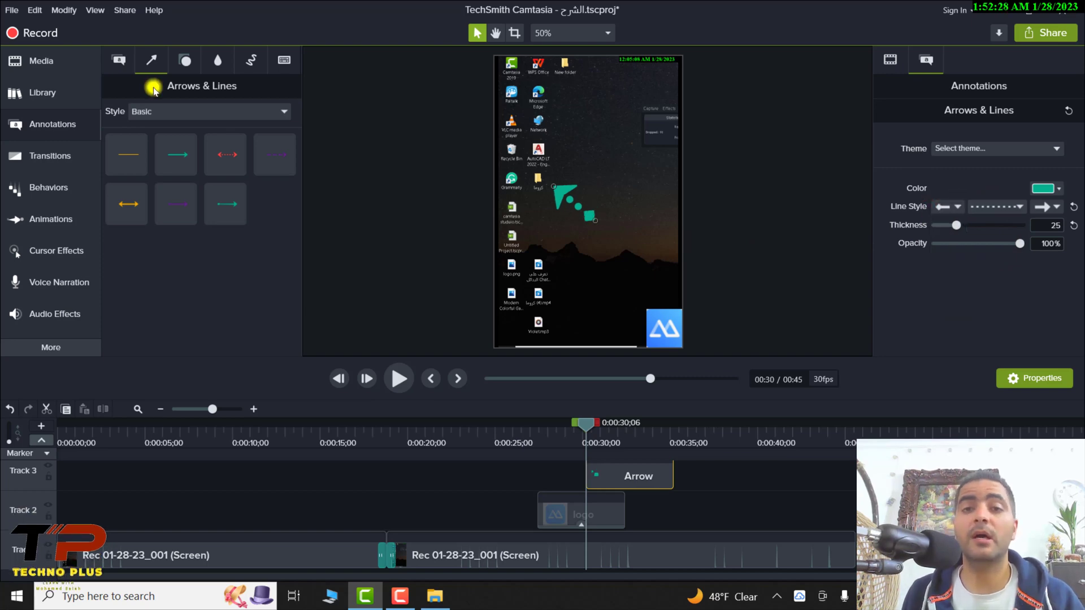
Add a plain text callout above the arrow on the canvas and enter the text "Techno plus".
{"action": "left_click", "coordinate": [128, 63]}
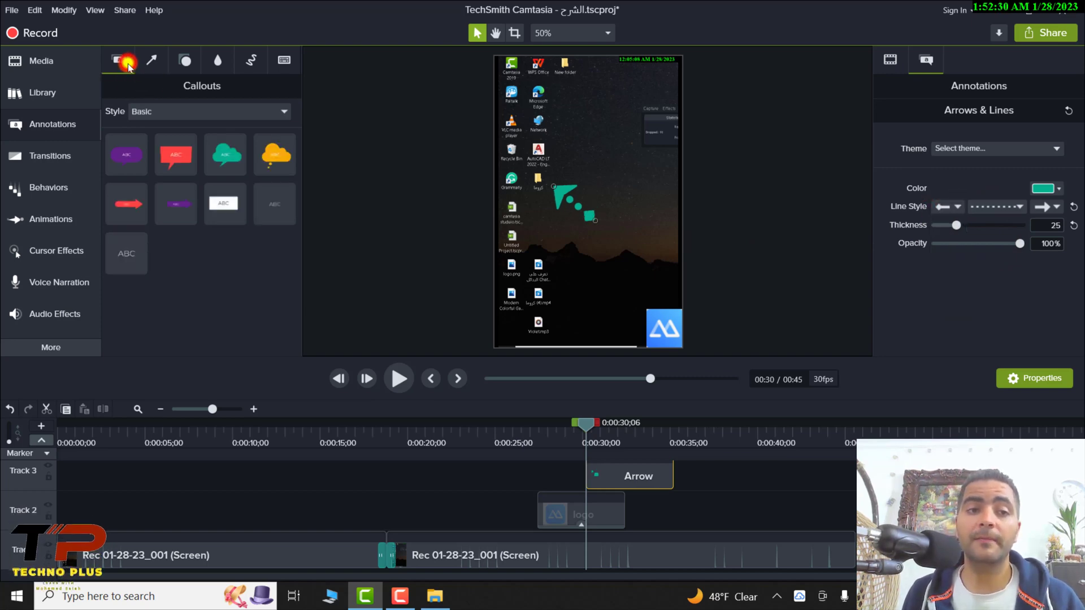
{"action": "left_click_drag", "start_coordinate": [132, 249], "coordinate": [588, 148]}
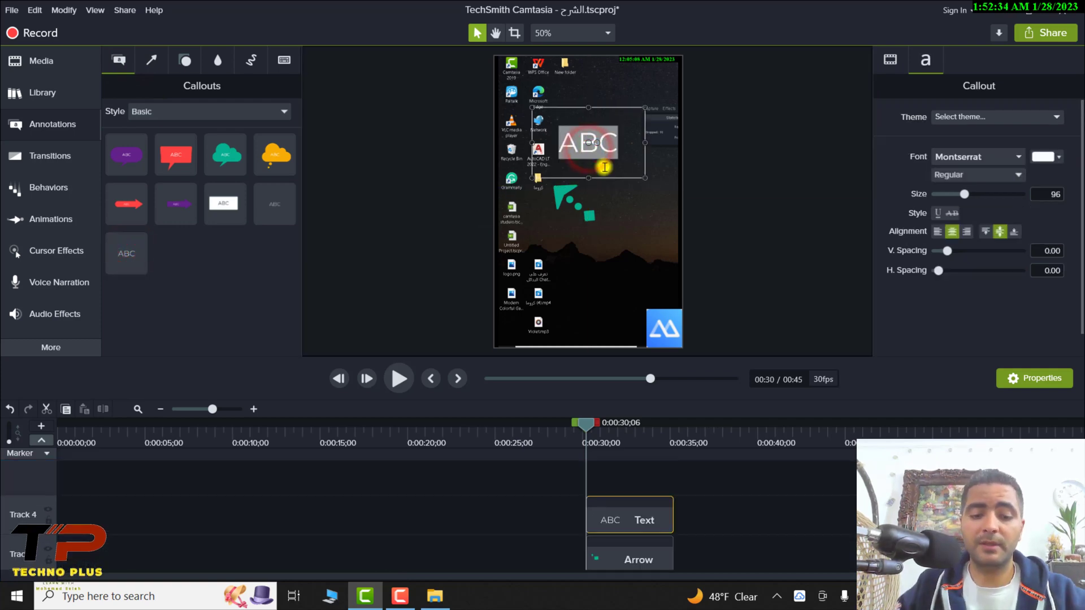
{"action": "type", "text": "T"}
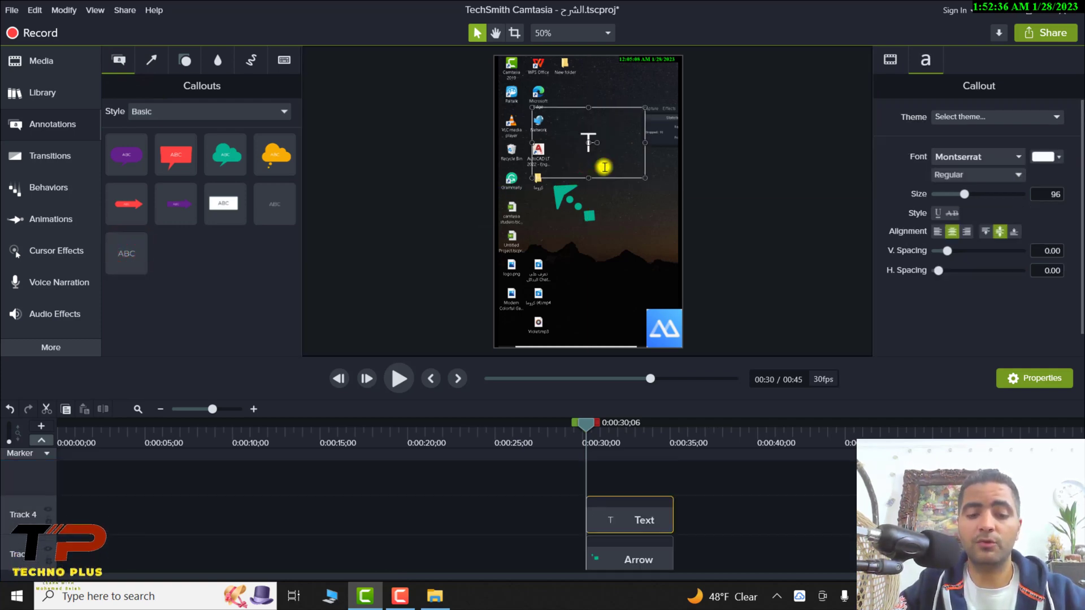
{"action": "type", "text": "ec"}
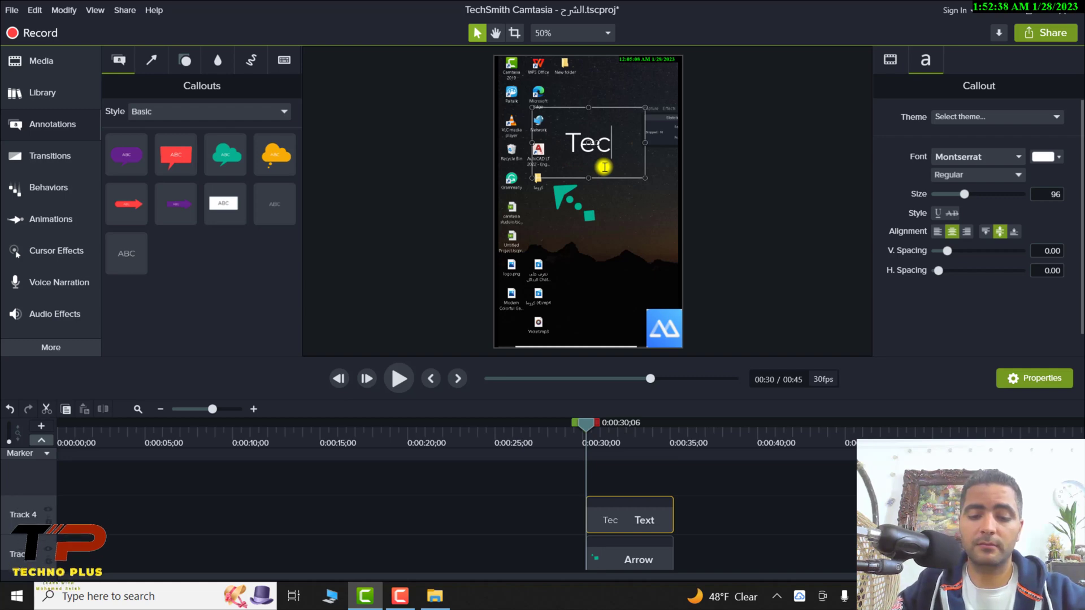
{"action": "key", "text": "BackSpace"}
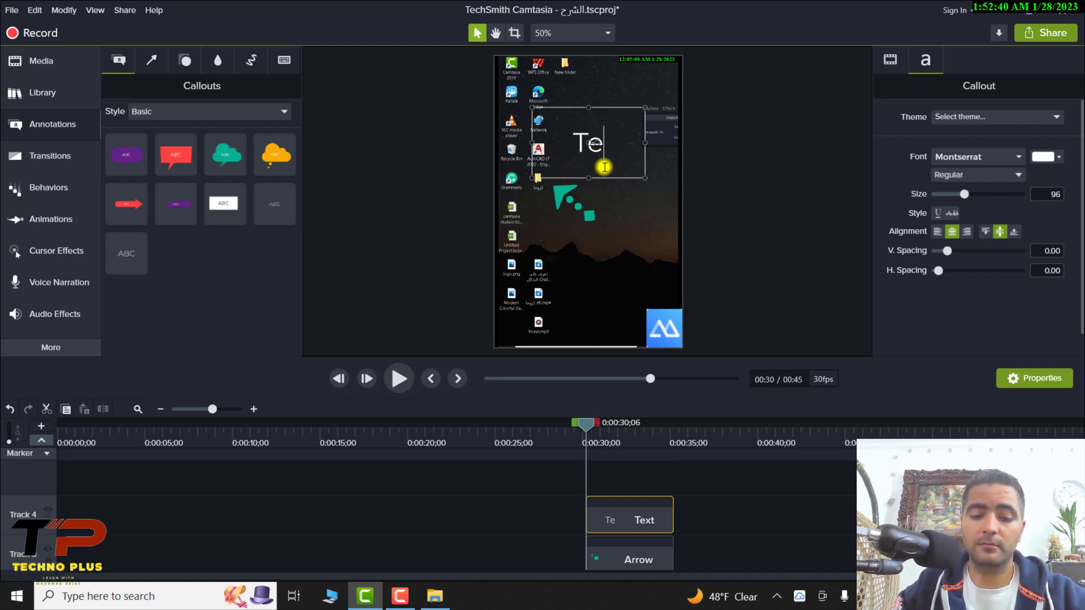
{"action": "type", "text": "chno"}
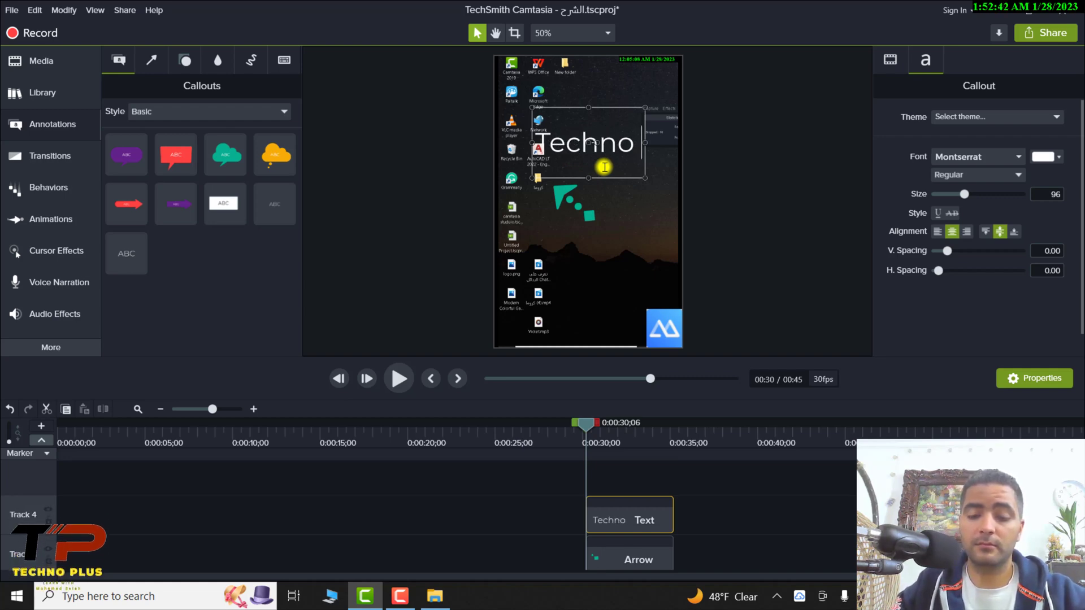
{"action": "key", "text": "Return"}
{"action": "type", "text": "plus"}
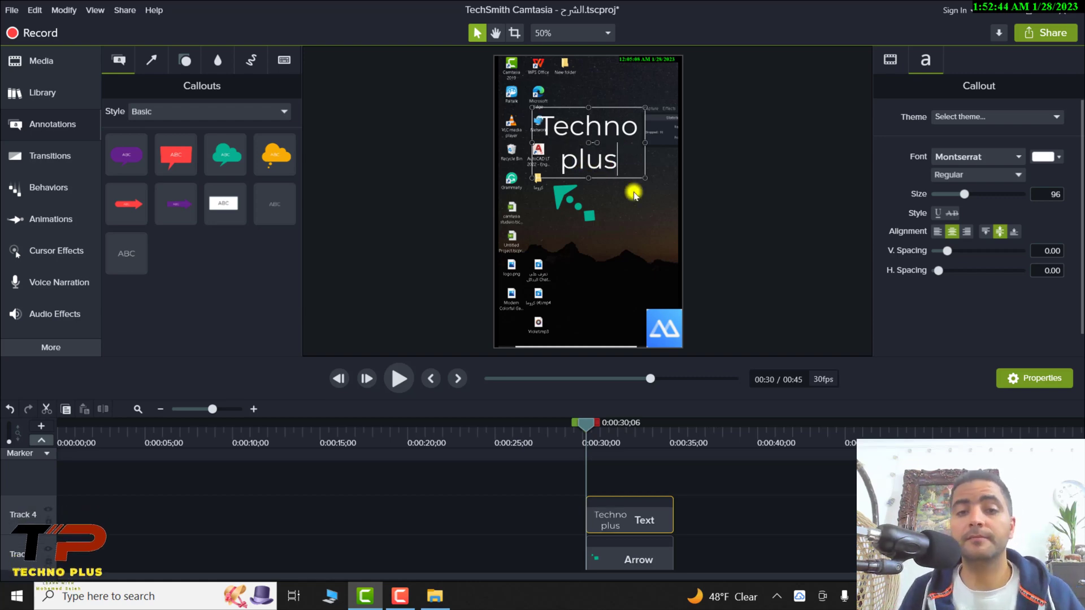
Widen the text callout to fit one line, move it below the arrow and set its font size to 76.
{"action": "left_click_drag", "start_coordinate": [644, 176], "coordinate": [714, 149]}
{"action": "left_click_drag", "start_coordinate": [629, 131], "coordinate": [591, 260]}
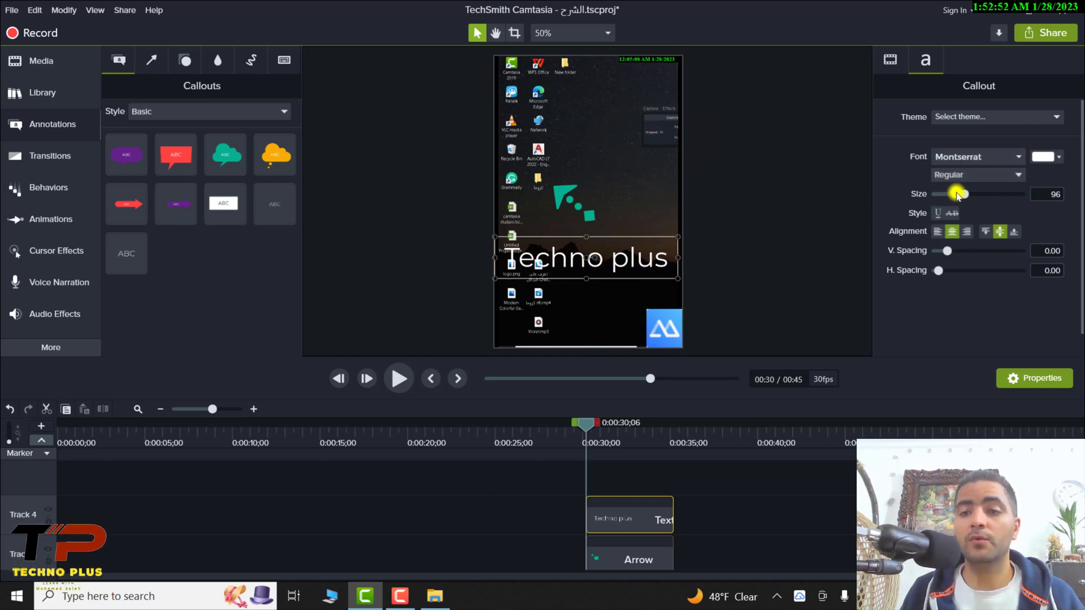
{"action": "left_click_drag", "start_coordinate": [964, 195], "coordinate": [957, 198]}
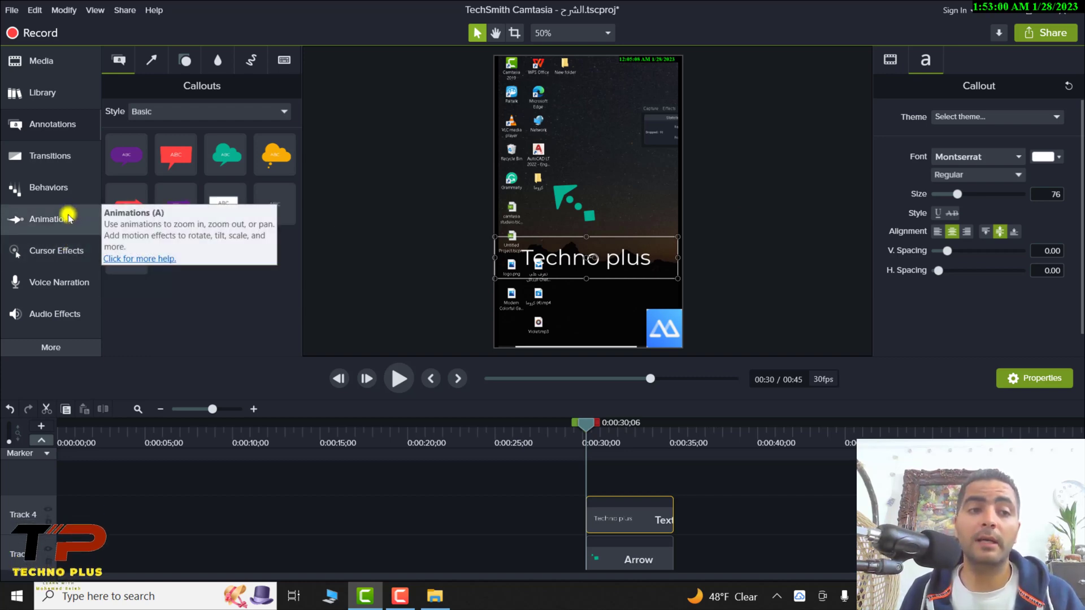
Apply the Scale behavior to the "Techno plus" text and play its animation from just before the text clip starts.
{"action": "left_click", "coordinate": [63, 195]}
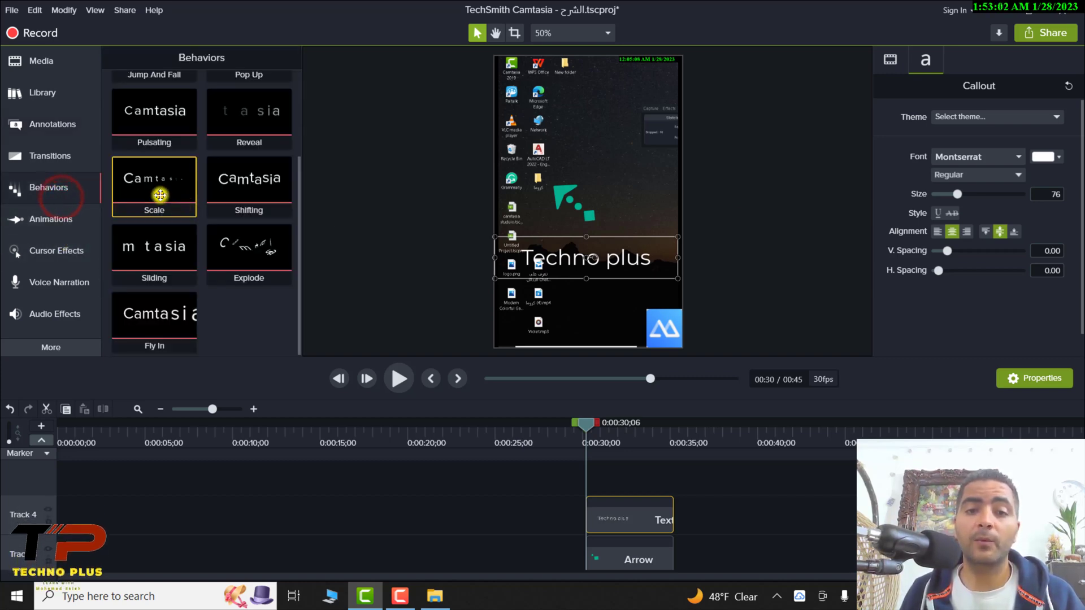
{"action": "left_click_drag", "start_coordinate": [160, 195], "coordinate": [593, 259]}
{"action": "mouse_move", "coordinate": [586, 422]}
{"action": "left_mouse_down"}
{"action": "mouse_move", "coordinate": [552, 424]}
{"action": "mouse_move", "coordinate": [573, 423]}
{"action": "left_mouse_up"}
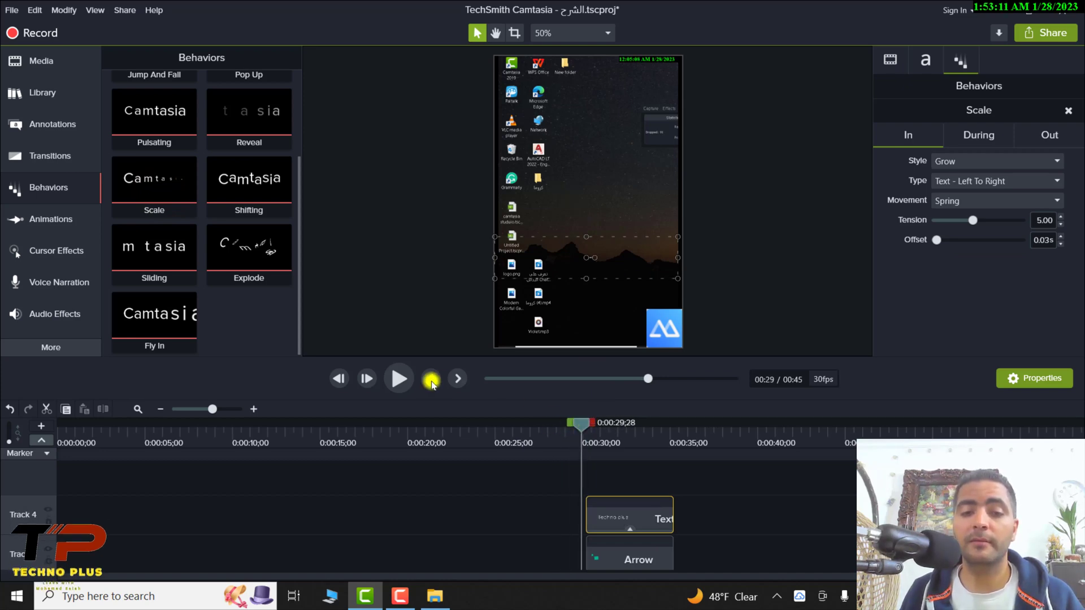
{"action": "left_click", "coordinate": [399, 378]}
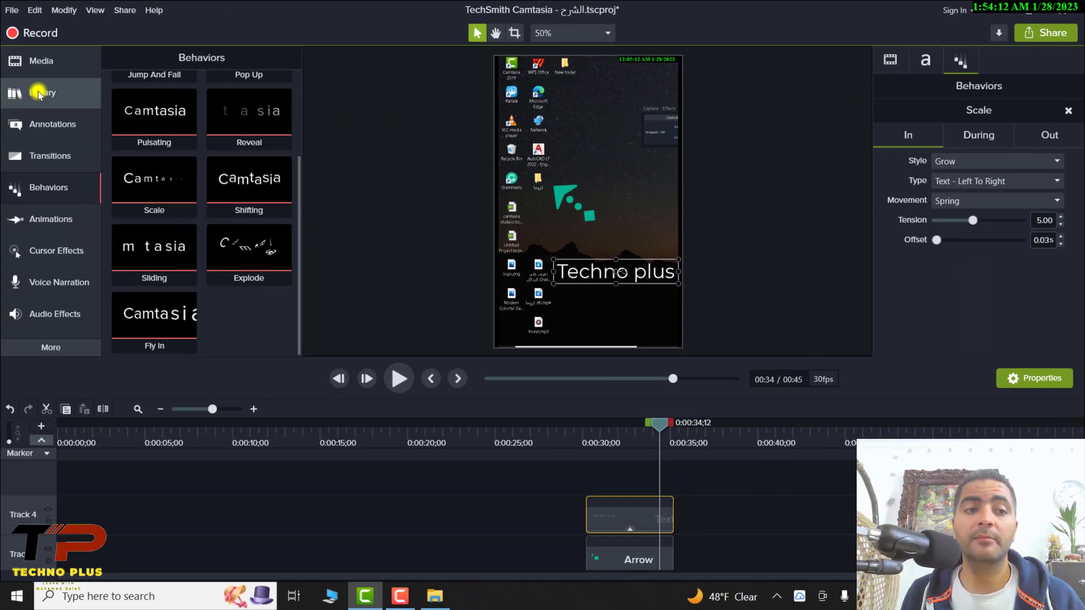
Expand the Intros folder in the Camtasia 2019 library and browse to the spinningcomputer intro.
{"action": "left_click", "coordinate": [57, 137]}
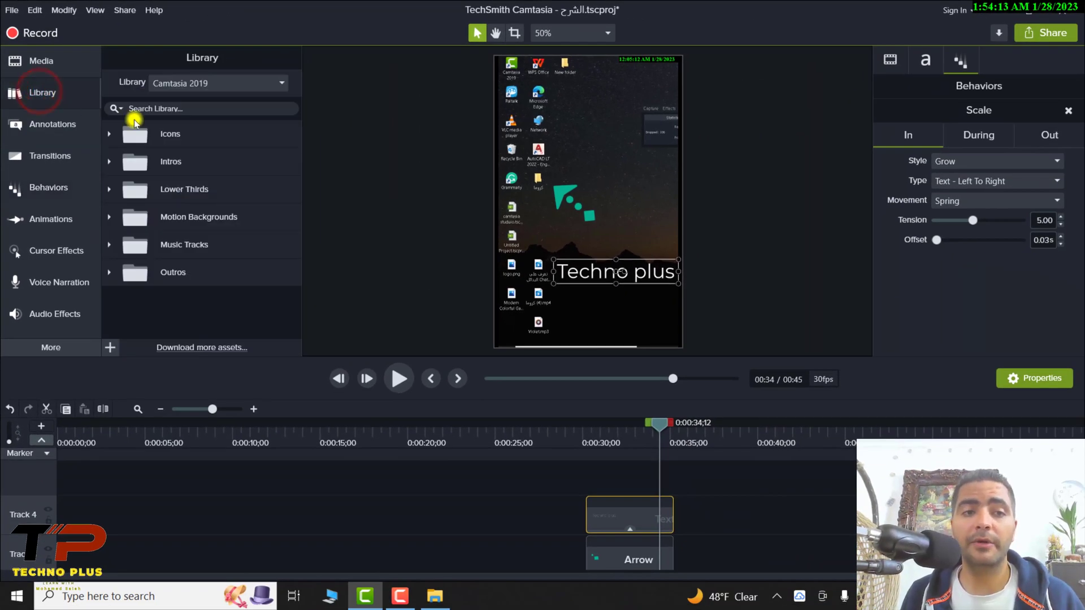
{"action": "left_click", "coordinate": [110, 162]}
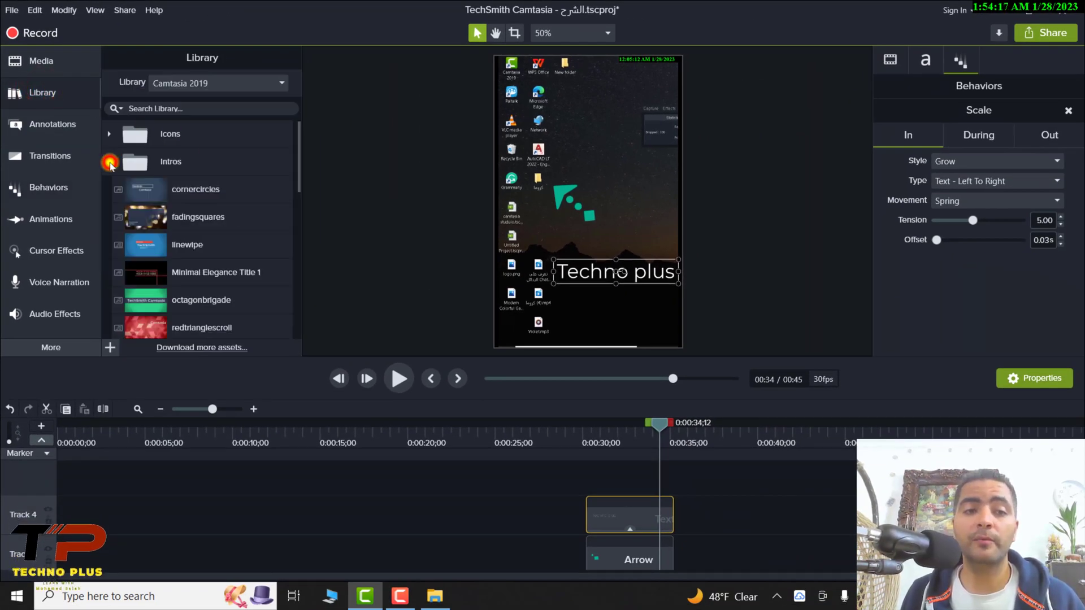
{"action": "scroll", "coordinate": [184, 209], "scroll_direction": "down", "scroll_amount": 3}
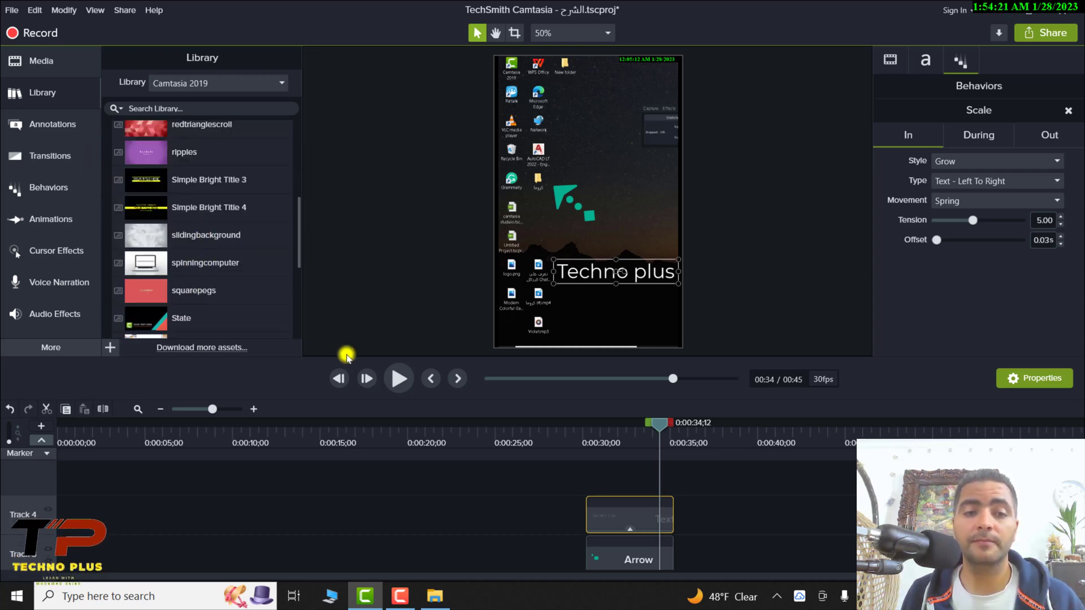
{"action": "scroll", "coordinate": [676, 477], "scroll_direction": "down", "scroll_amount": 3}
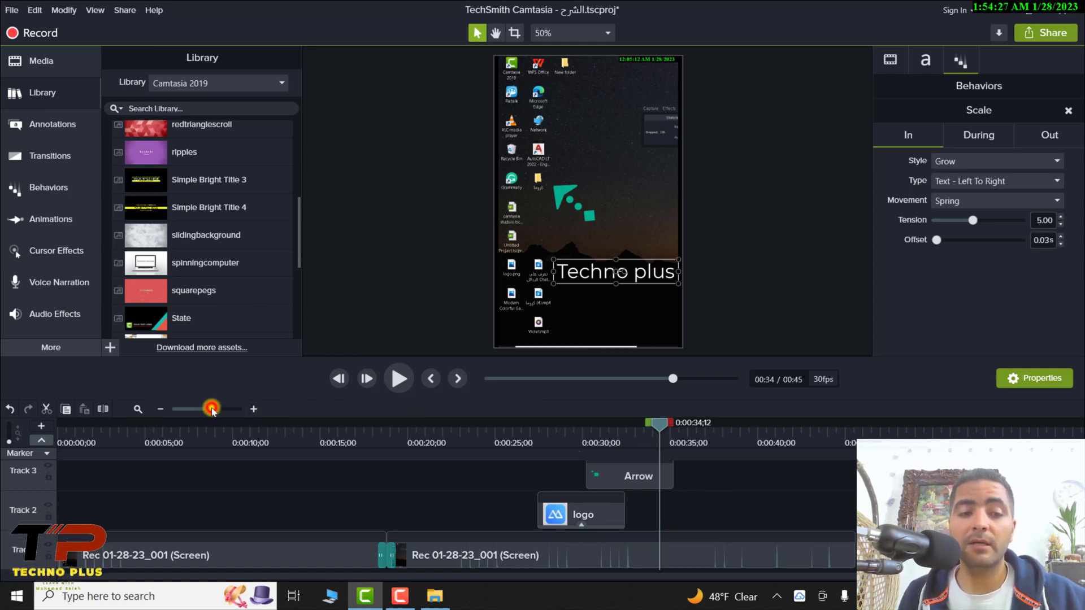
Select all clips and shift them together about 12 seconds later to free the start of the timeline.
{"action": "mouse_move", "coordinate": [211, 410]}
{"action": "left_mouse_down"}
{"action": "mouse_move", "coordinate": [194, 406]}
{"action": "mouse_move", "coordinate": [204, 408]}
{"action": "left_mouse_up"}
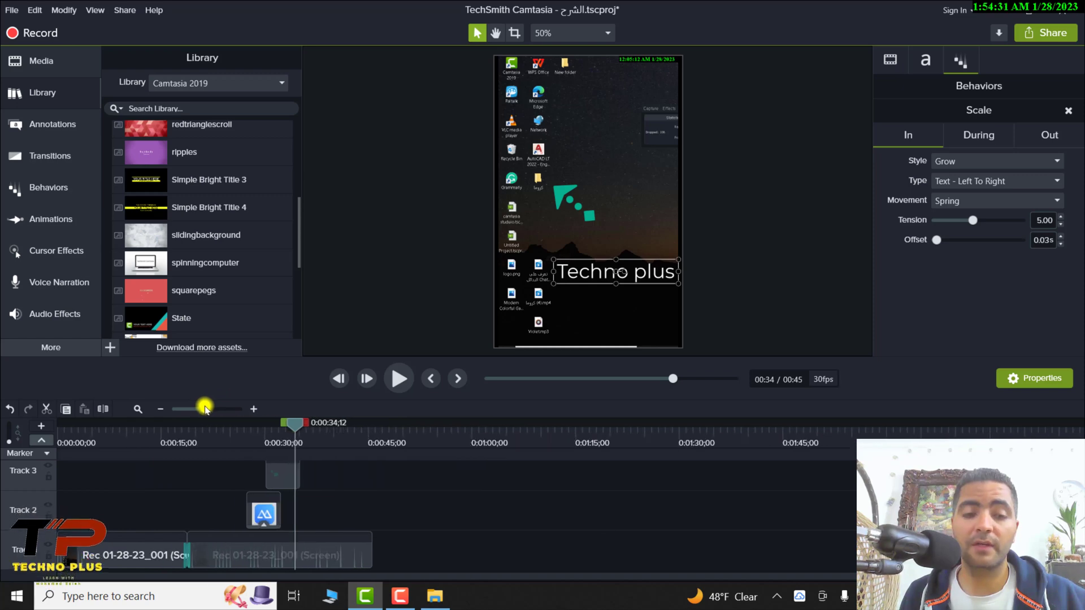
{"action": "left_click", "coordinate": [388, 470]}
{"action": "key", "text": "ctrl+a"}
{"action": "left_click_drag", "start_coordinate": [192, 547], "coordinate": [189, 463]}
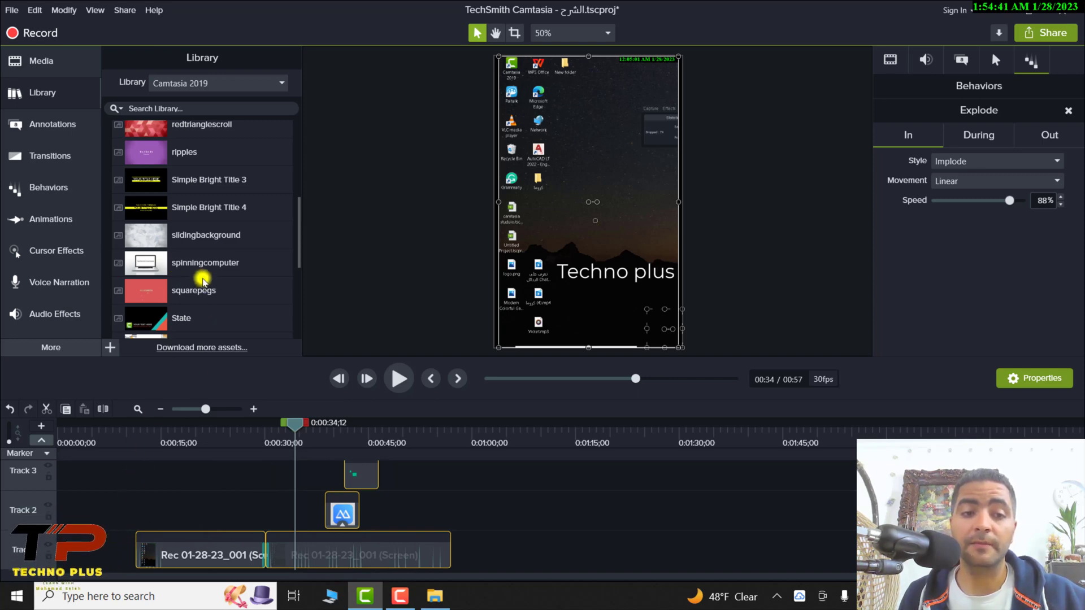
Insert the spinningcomputer intro at the start of Track 1 before the recording and return the playhead to the beginning.
{"action": "left_click_drag", "start_coordinate": [200, 274], "coordinate": [79, 537]}
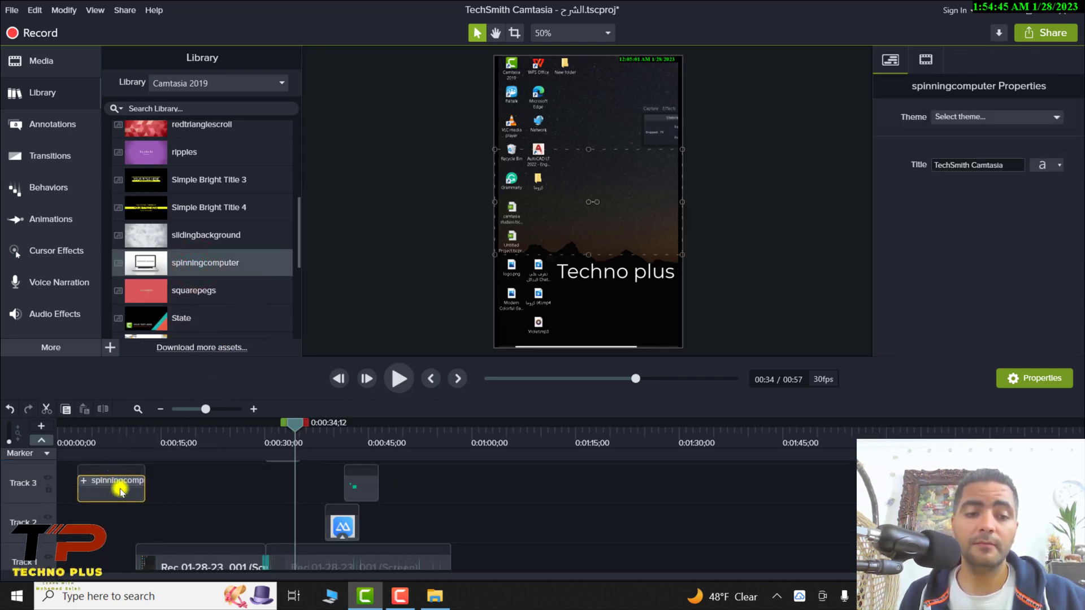
{"action": "left_click_drag", "start_coordinate": [113, 479], "coordinate": [136, 559]}
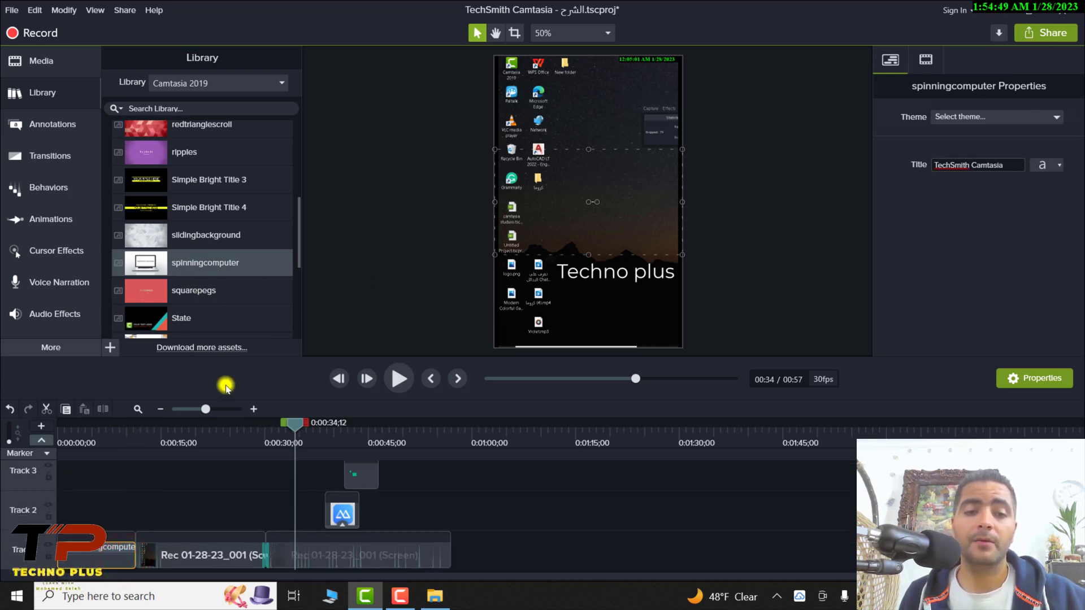
{"action": "left_click_drag", "start_coordinate": [297, 432], "coordinate": [61, 425]}
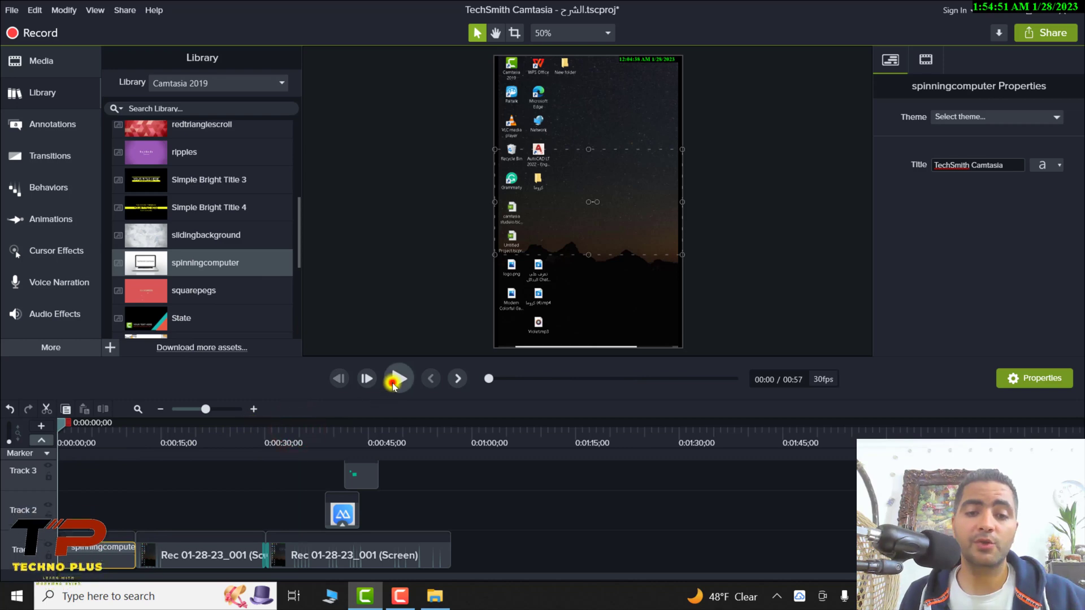
Preview the start of the spinningcomputer intro and try enlarging it on the canvas.
{"action": "left_click", "coordinate": [399, 378]}
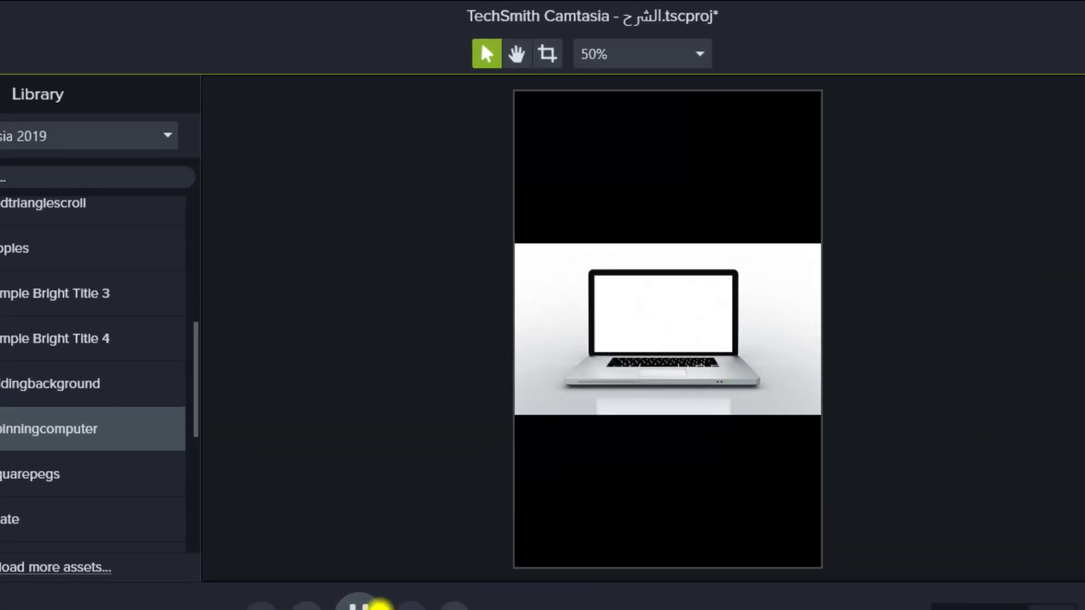
{"action": "left_click", "coordinate": [359, 603]}
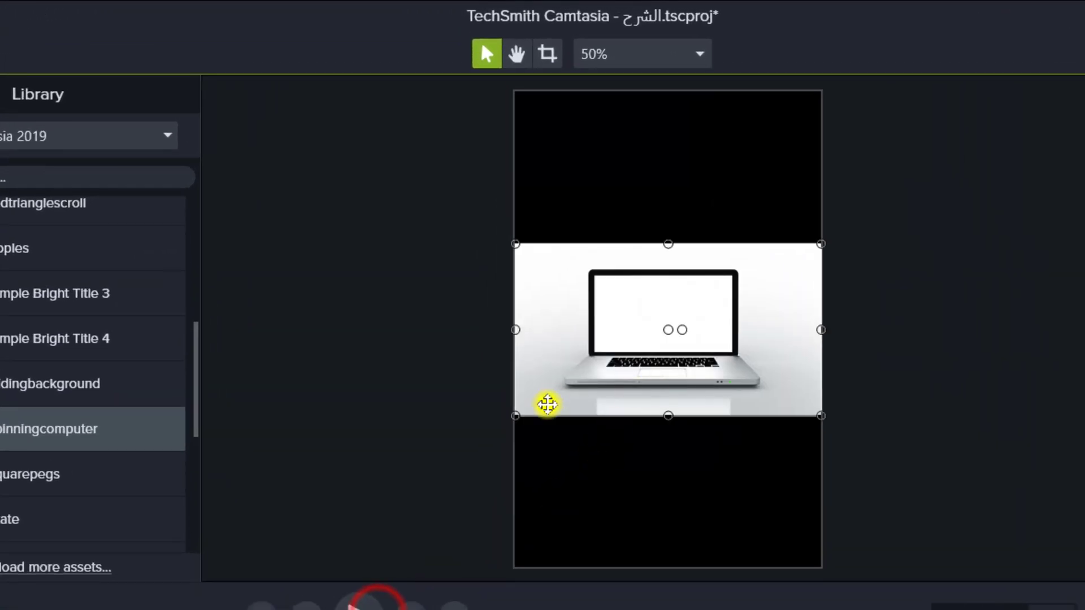
{"action": "left_click_drag", "start_coordinate": [514, 418], "coordinate": [450, 474]}
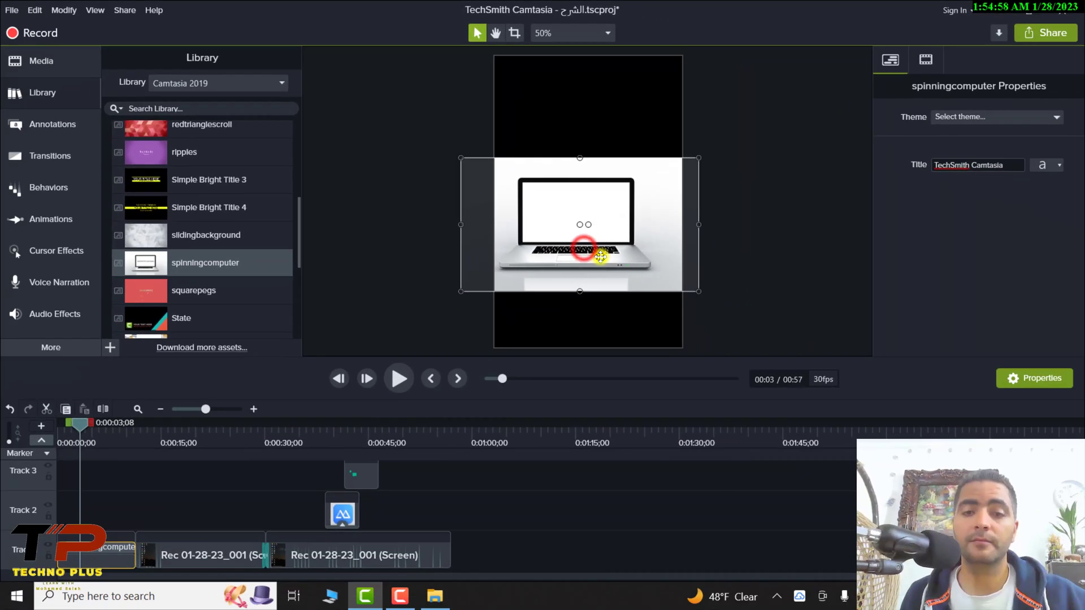
{"action": "right_click", "coordinate": [600, 257]}
{"action": "left_click", "coordinate": [497, 406]}
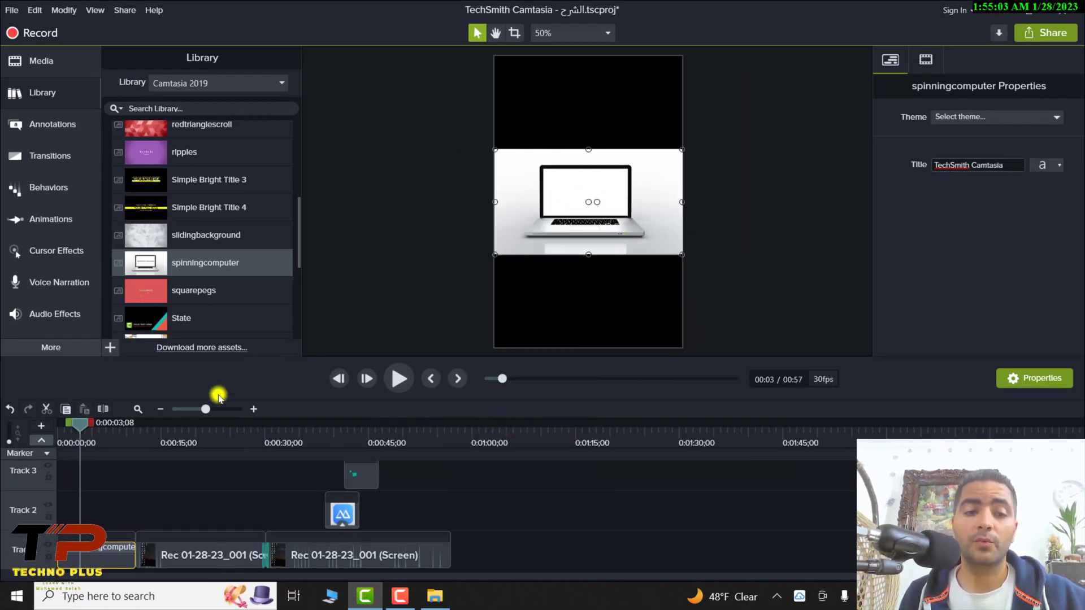
Play the intro up to its laptop-screen title and replace the title text with "Camtasia studio".
{"action": "left_click", "coordinate": [390, 385]}
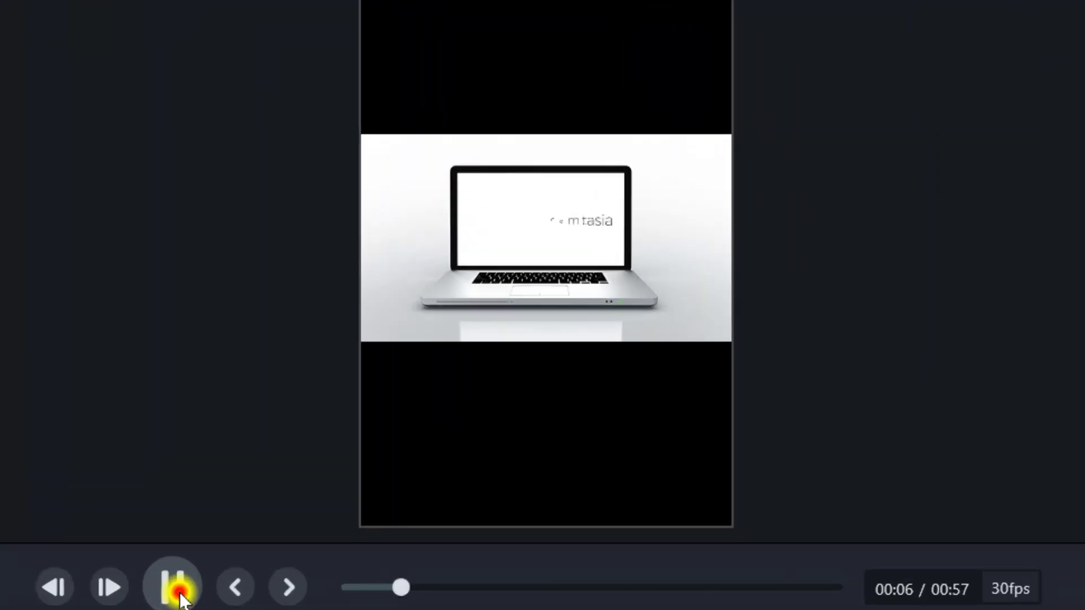
{"action": "left_click", "coordinate": [399, 379]}
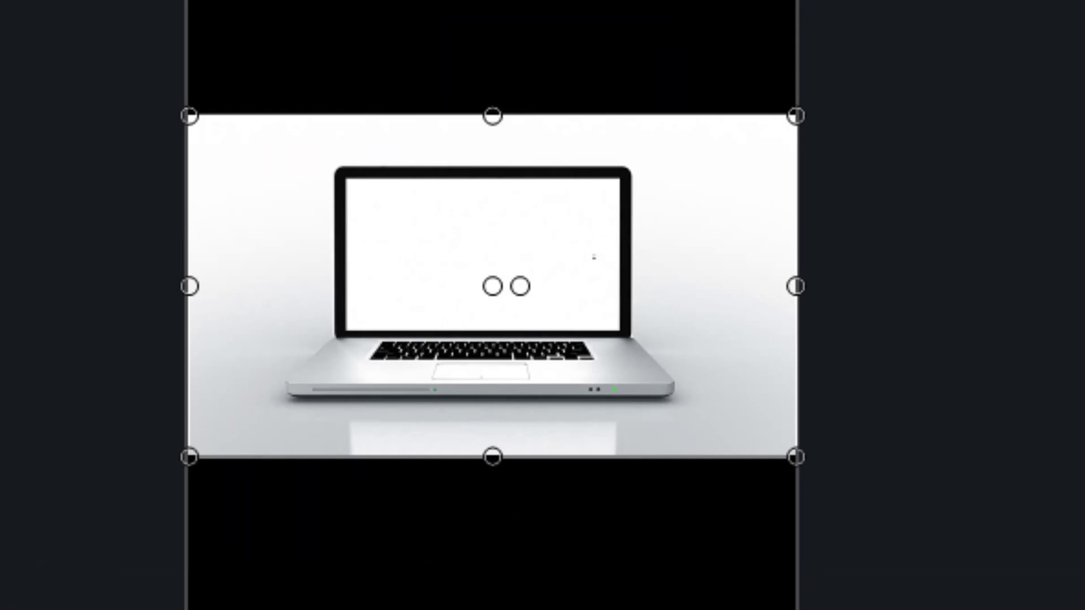
{"action": "left_click", "coordinate": [441, 265]}
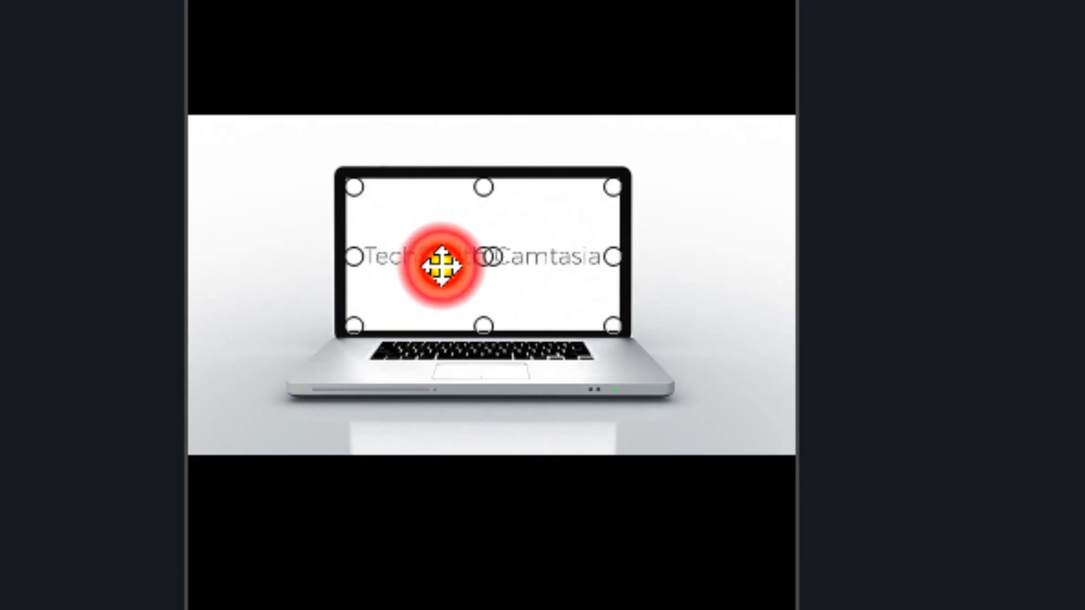
{"action": "left_click", "coordinate": [442, 257]}
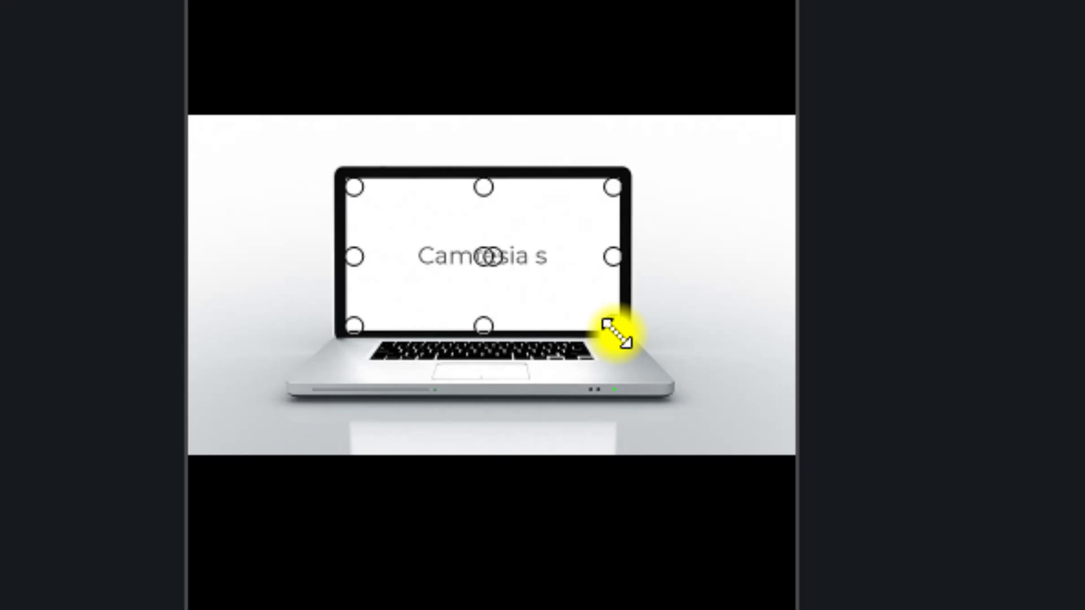
{"action": "type", "text": "tu"}
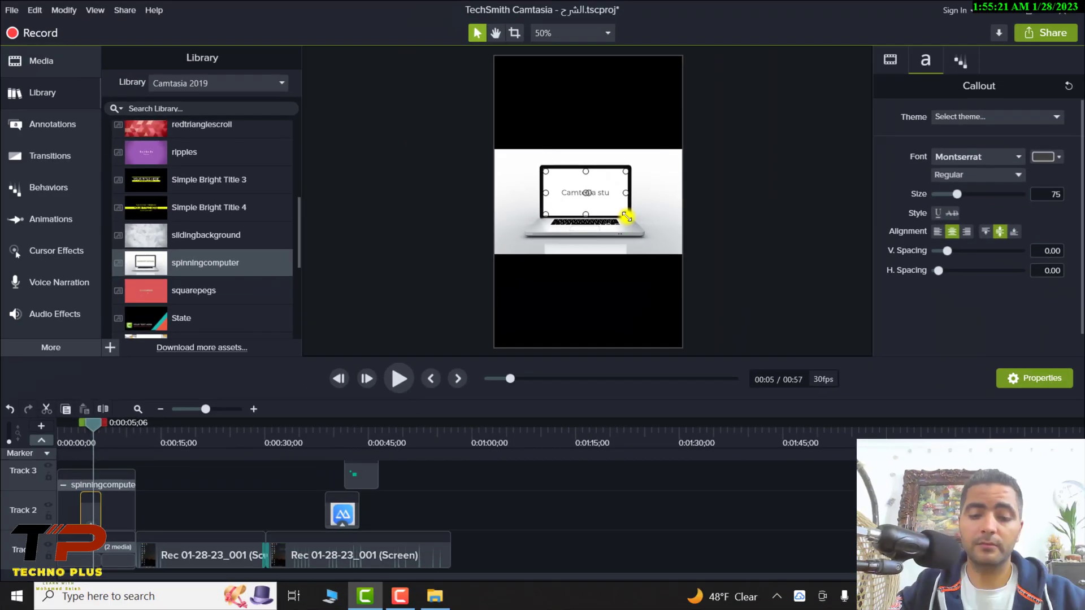
{"action": "type", "text": "dio"}
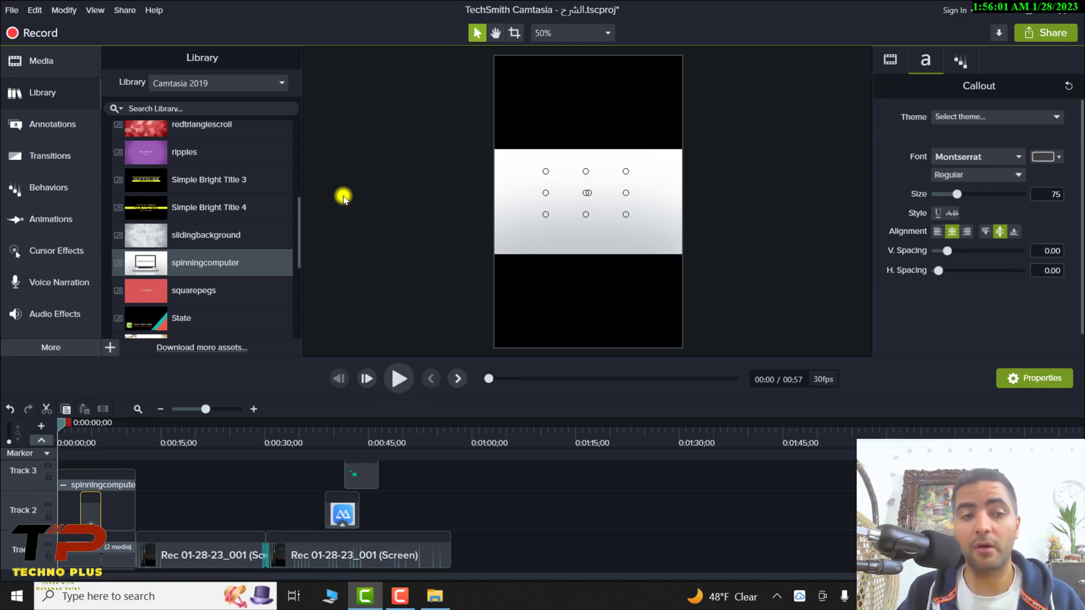
Apply the Scale behavior to the spinningcomputer intro on the canvas and play it.
{"action": "left_click", "coordinate": [64, 192]}
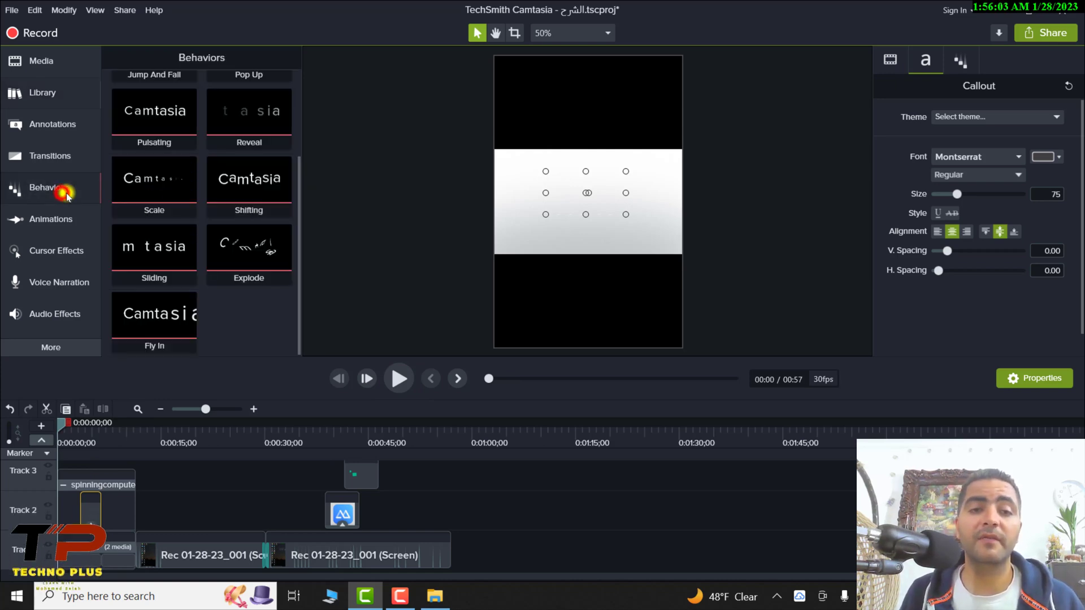
{"action": "left_click_drag", "start_coordinate": [161, 198], "coordinate": [542, 210]}
{"action": "left_click", "coordinate": [408, 383]}
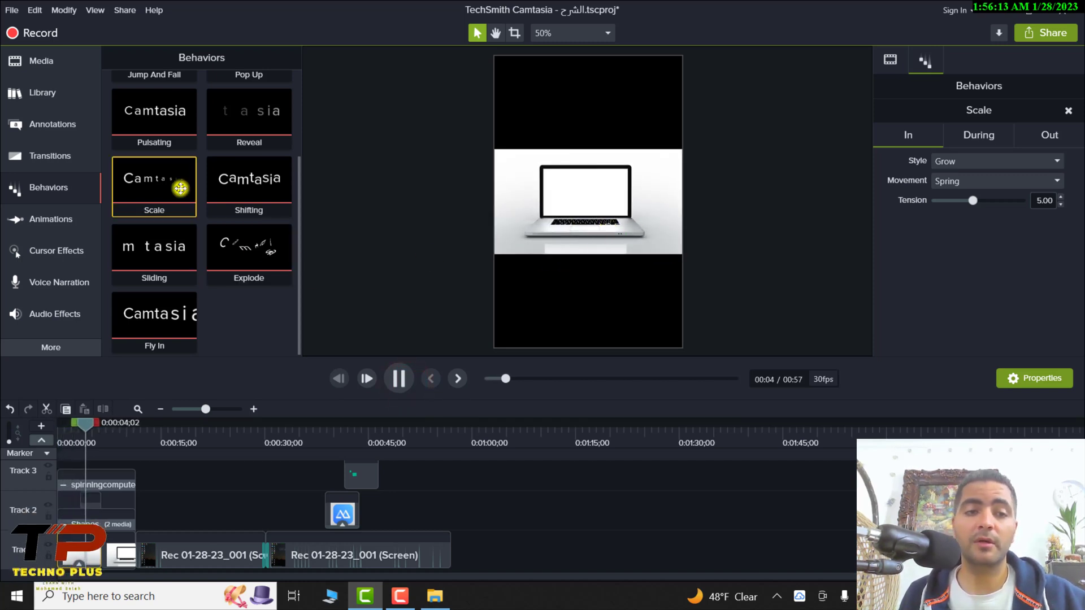
Add the Jump And Fall behavior to the intro's title clip and replay the intro from the start.
{"action": "scroll", "coordinate": [170, 181], "scroll_direction": "up", "scroll_amount": 3}
{"action": "left_click_drag", "start_coordinate": [161, 169], "coordinate": [91, 503]}
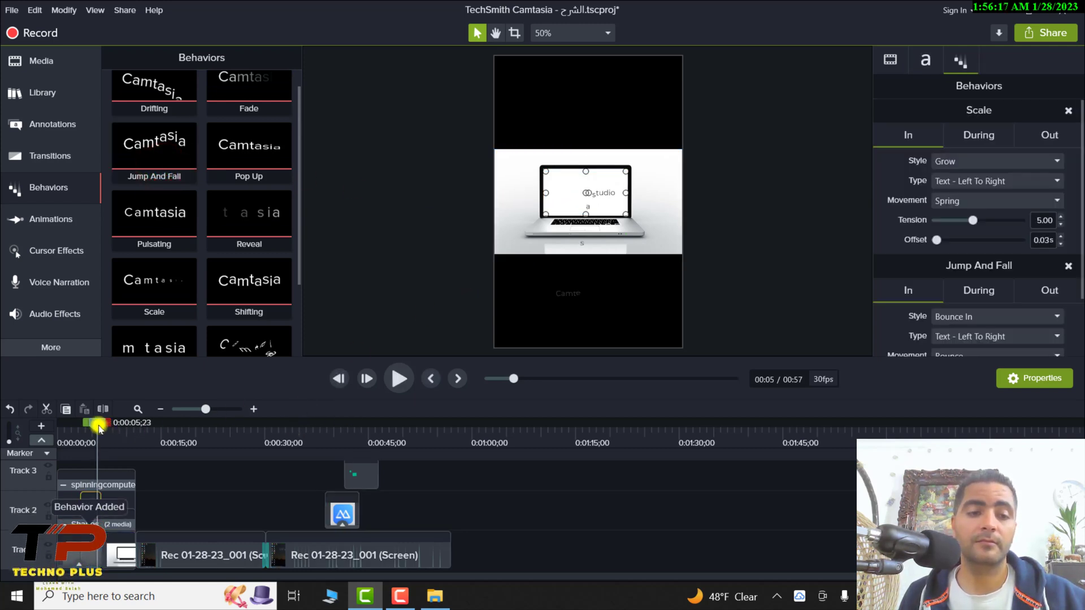
{"action": "left_click_drag", "start_coordinate": [99, 428], "coordinate": [60, 427]}
{"action": "left_click", "coordinate": [398, 378]}
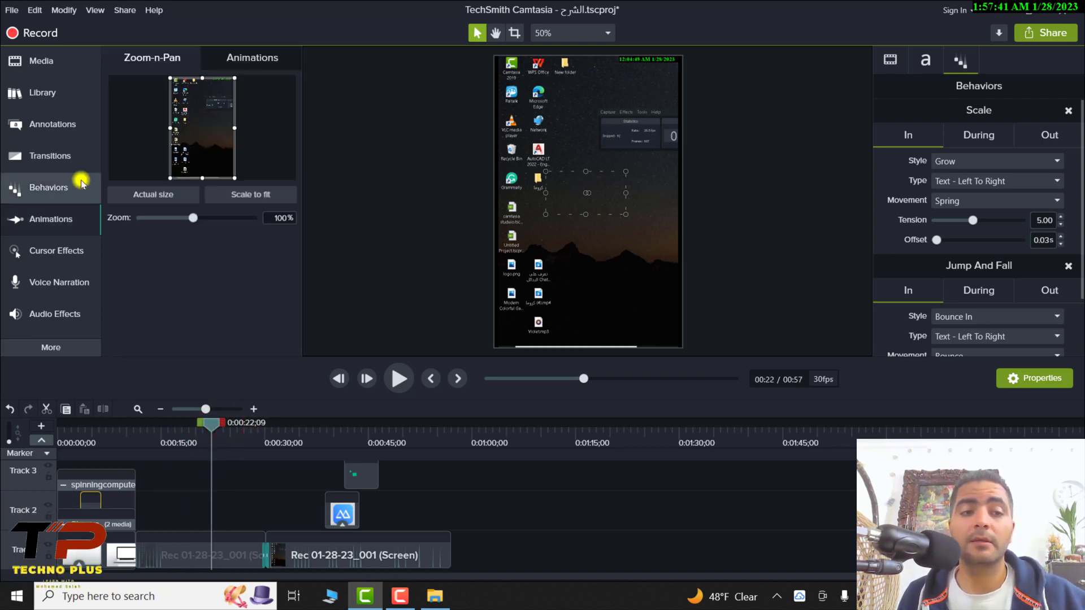
Add a Zoom-n-Pan animation to the first recording clip at 0:00:22;09, zooming to 207% on the frame's upper-right area.
{"action": "left_click", "coordinate": [80, 179]}
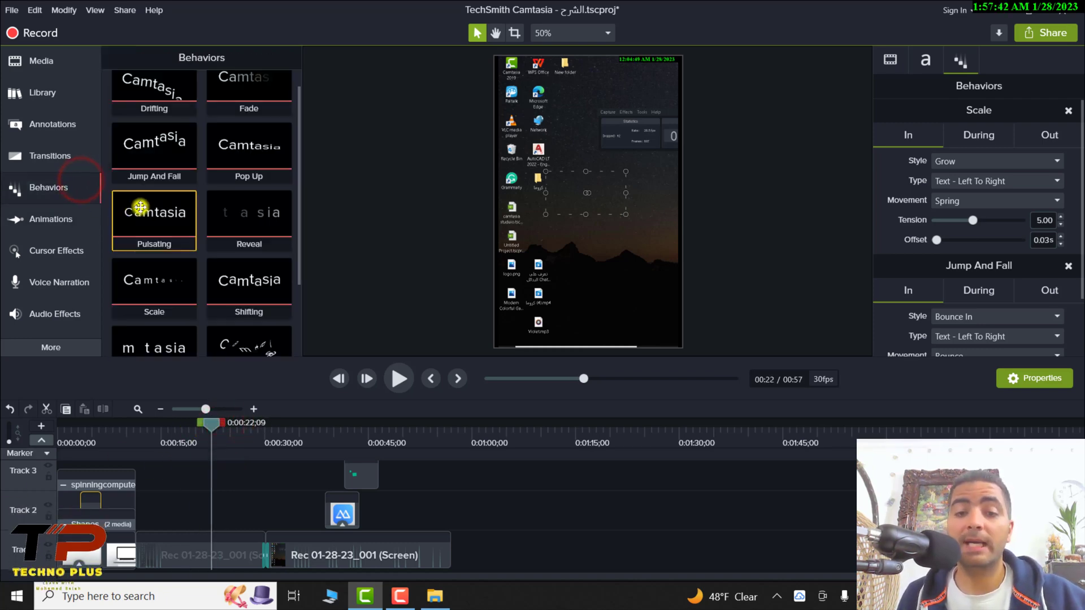
{"action": "left_click", "coordinate": [68, 218]}
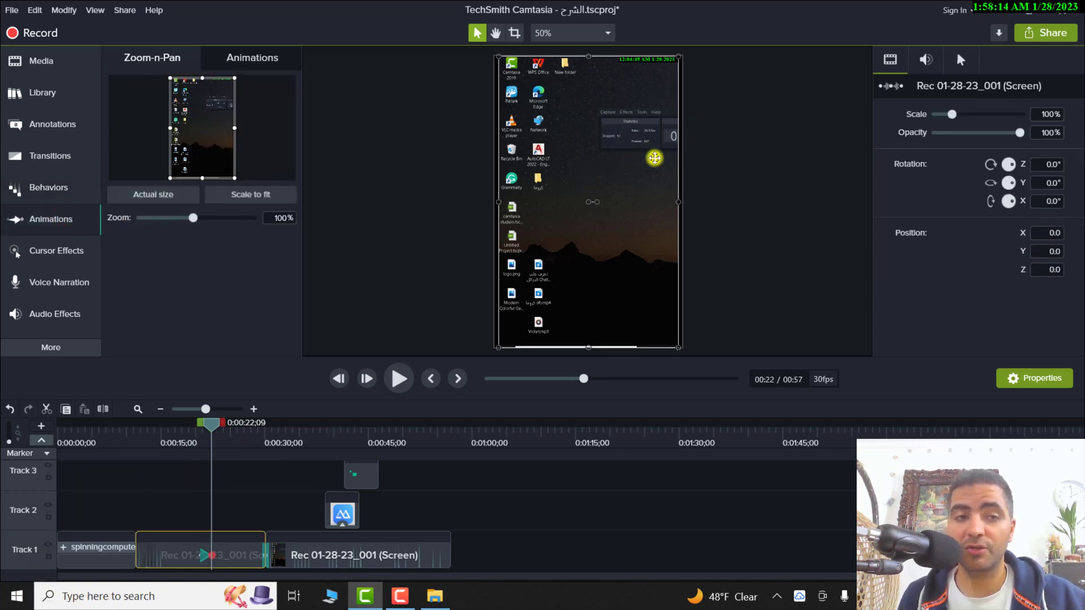
{"action": "left_click", "coordinate": [51, 220]}
{"action": "left_click", "coordinate": [79, 221]}
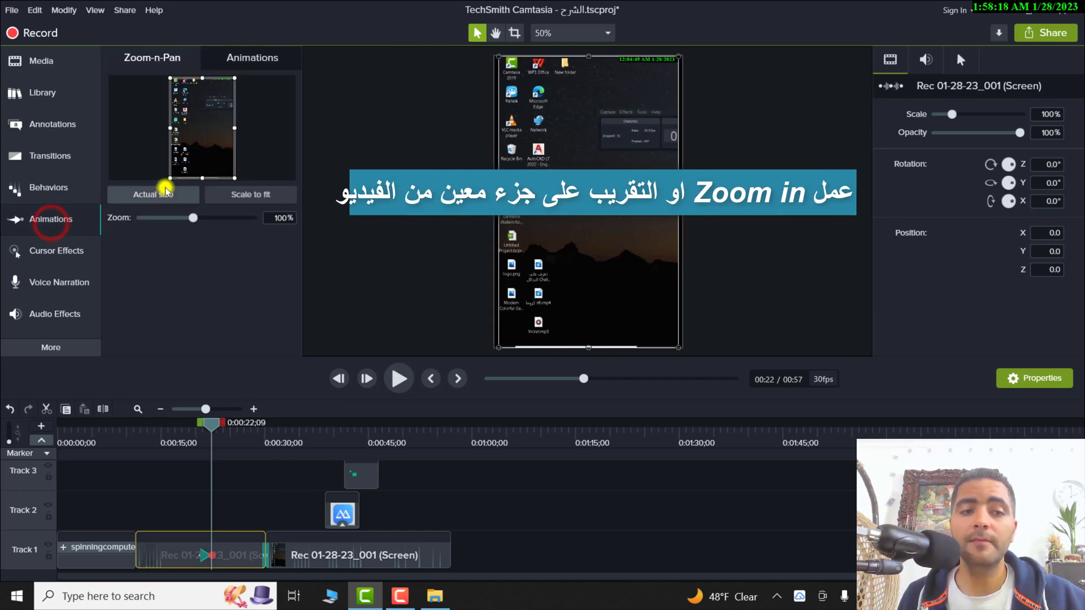
{"action": "left_click_drag", "start_coordinate": [170, 177], "coordinate": [201, 123]}
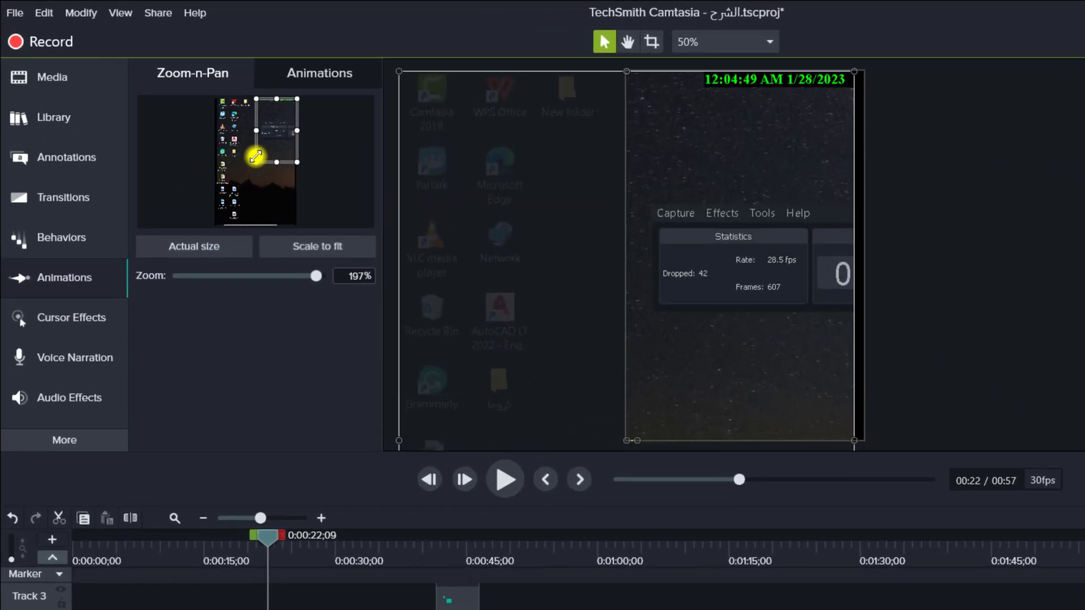
{"action": "left_click_drag", "start_coordinate": [255, 157], "coordinate": [258, 155]}
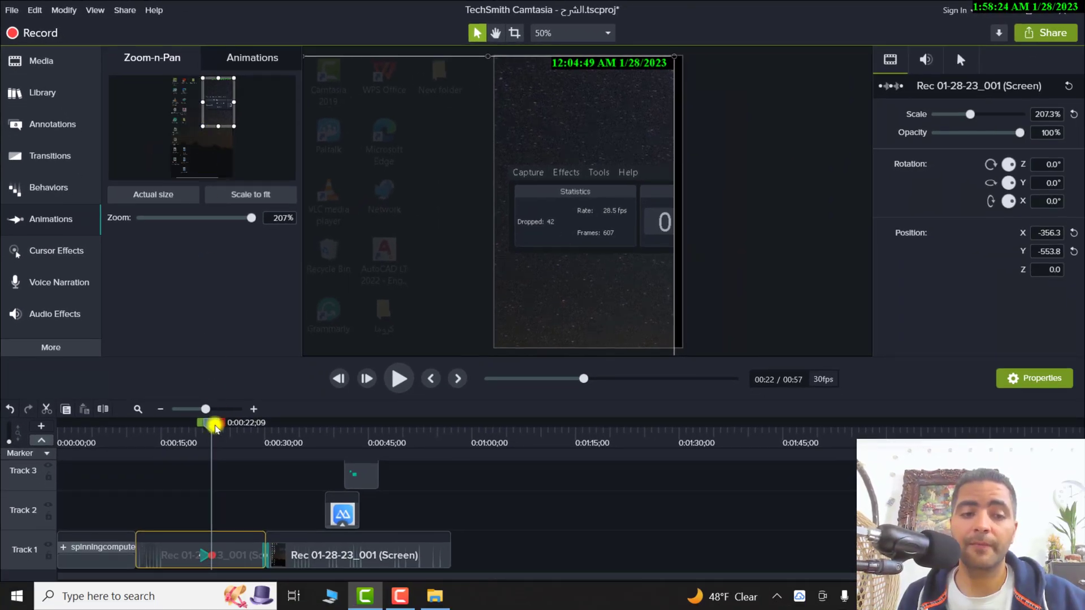
Scale the recording back to fit at 0:00:25;07 and play the zoom animation from about 19 seconds.
{"action": "left_click_drag", "start_coordinate": [214, 430], "coordinate": [226, 431]}
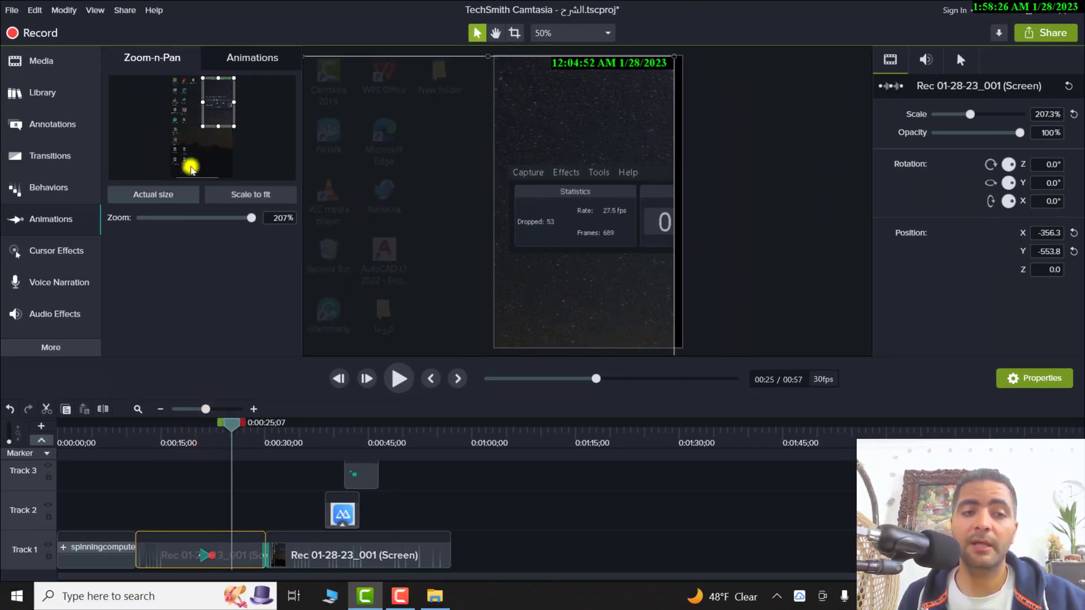
{"action": "left_click", "coordinate": [247, 195]}
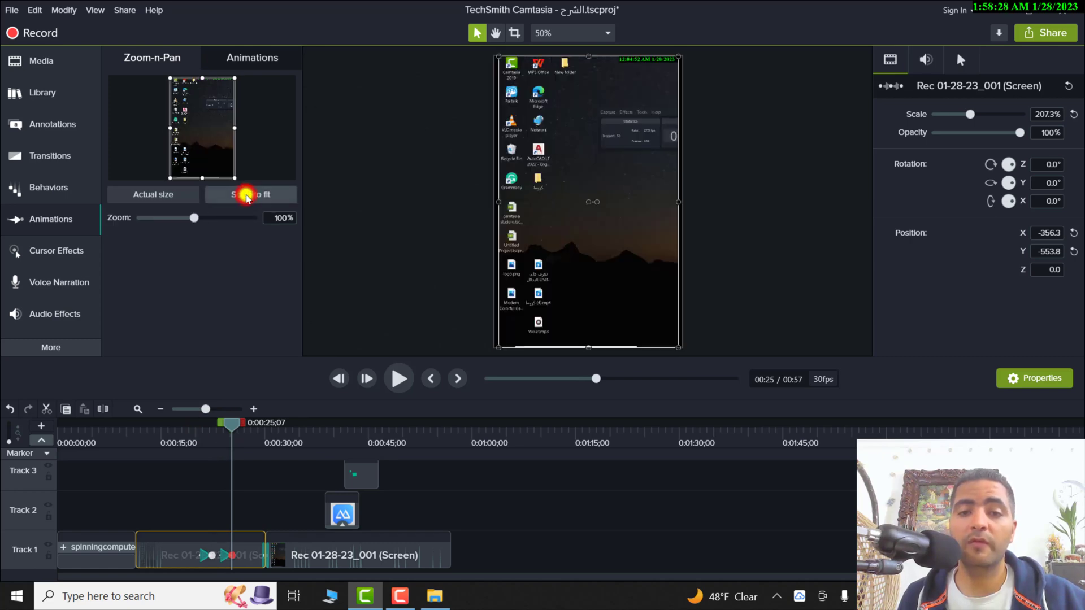
{"action": "left_click_drag", "start_coordinate": [227, 430], "coordinate": [192, 431]}
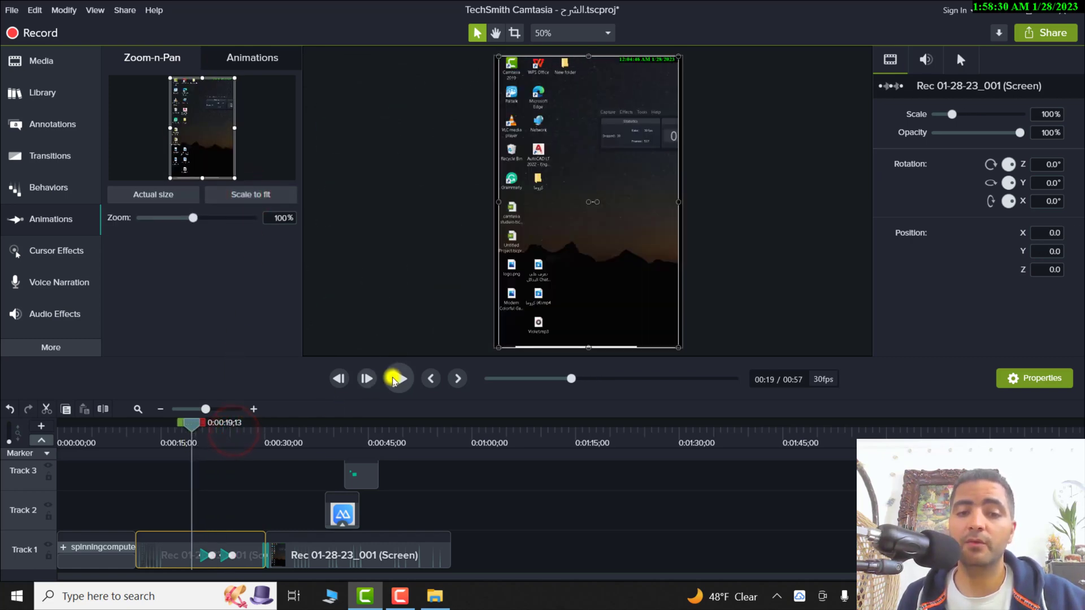
{"action": "left_click", "coordinate": [397, 378]}
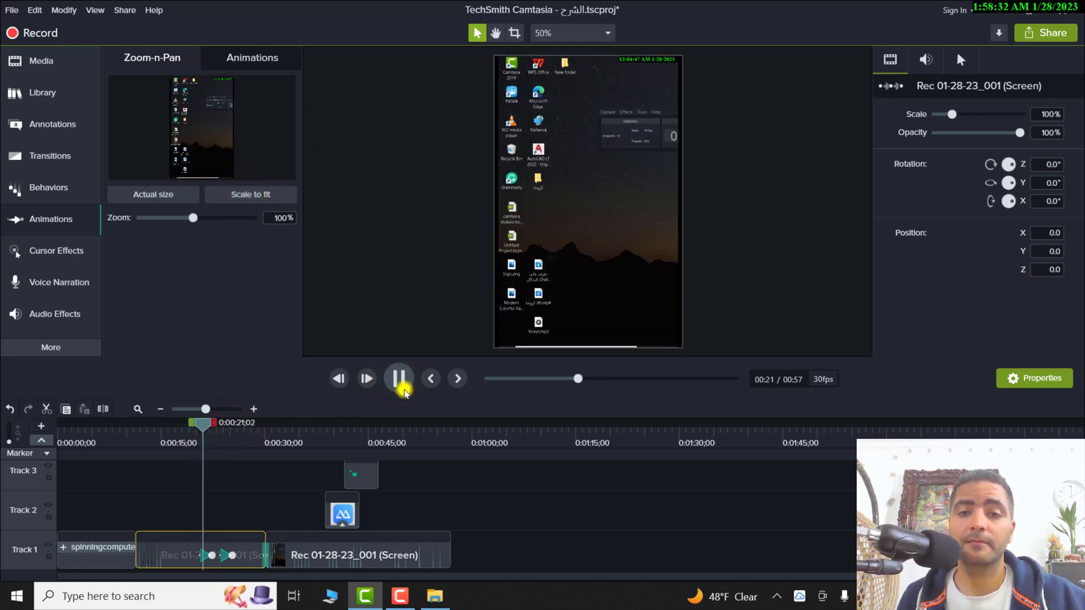
{"action": "left_click", "coordinate": [399, 378]}
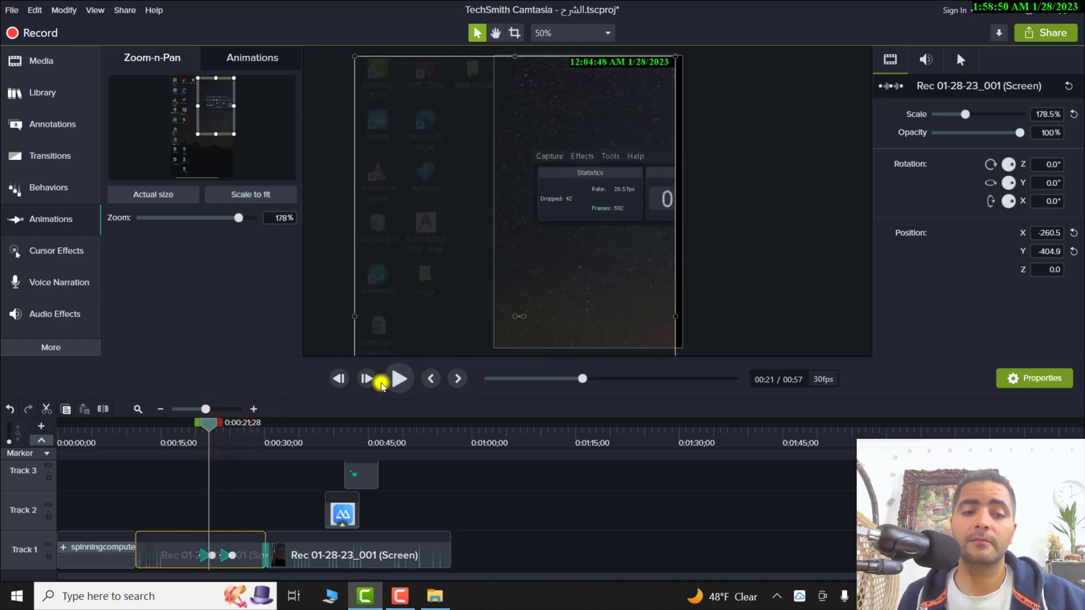
{"action": "left_click", "coordinate": [399, 378]}
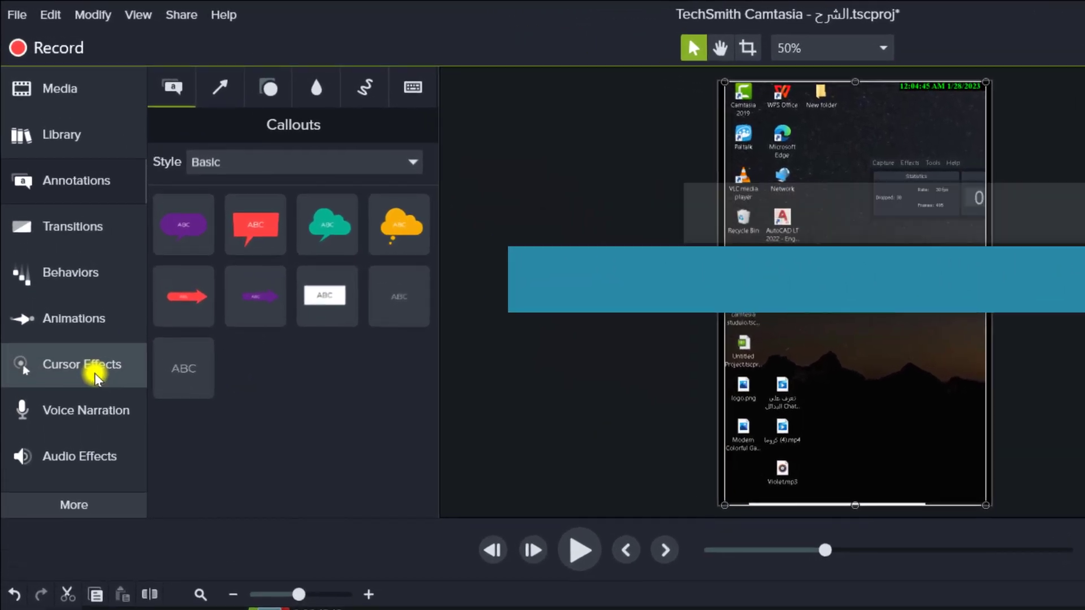
Apply the Cursor Highlight and Cursor Magnify effects to the first recording clip and scrub through it to check them.
{"action": "left_click", "coordinate": [93, 369]}
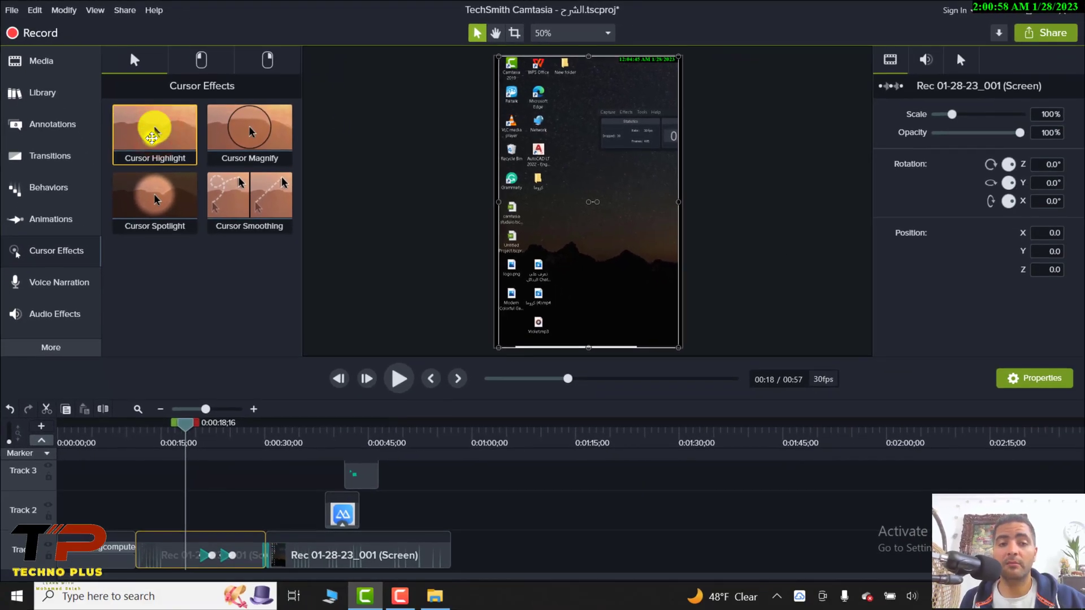
{"action": "left_click_drag", "start_coordinate": [152, 138], "coordinate": [201, 556]}
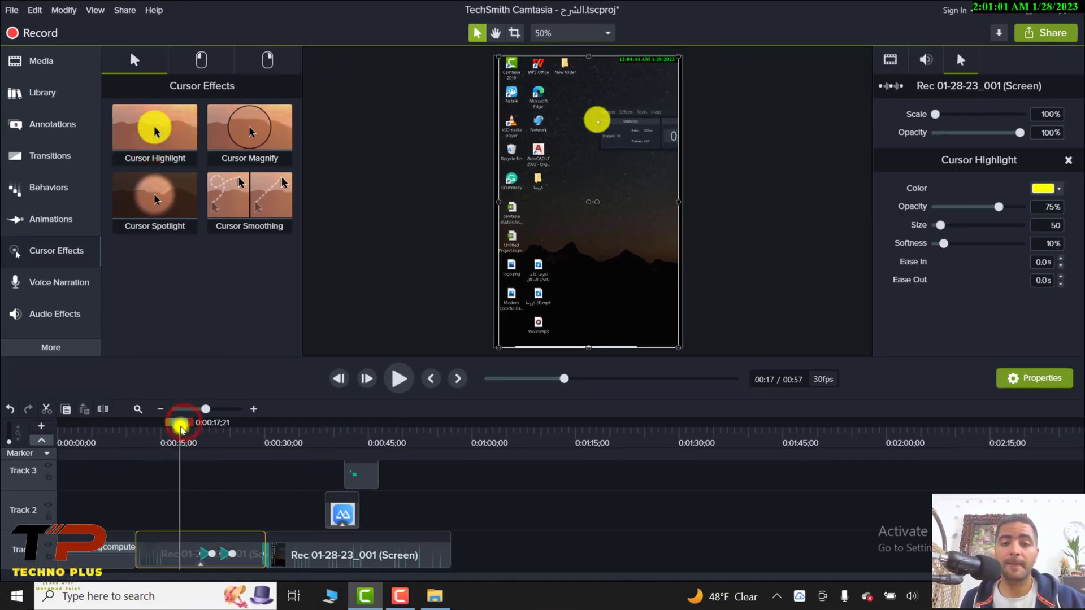
{"action": "left_click", "coordinate": [172, 429]}
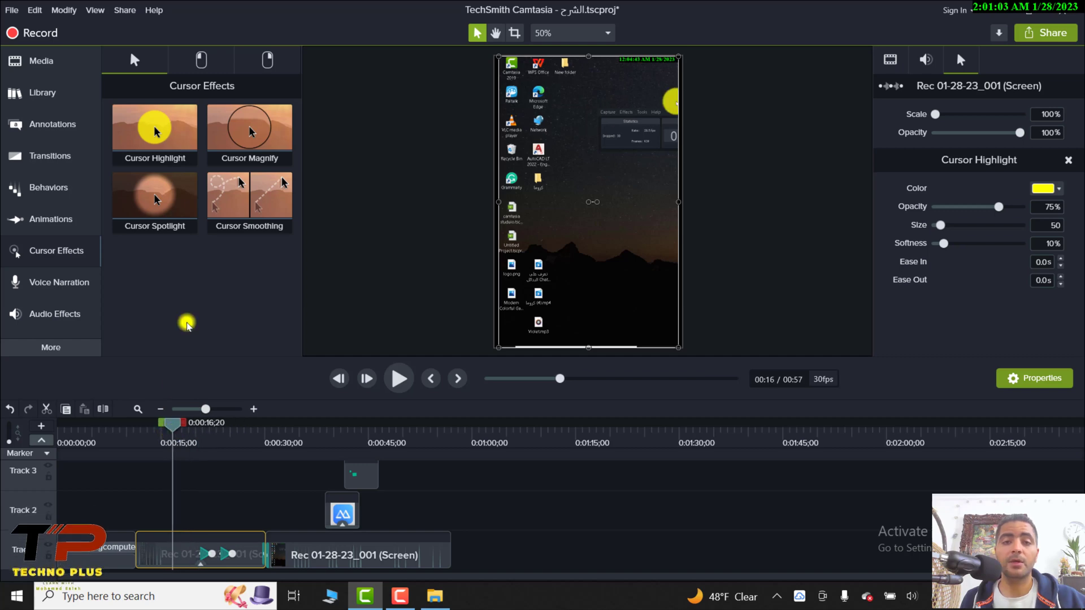
{"action": "left_click_drag", "start_coordinate": [241, 132], "coordinate": [190, 545]}
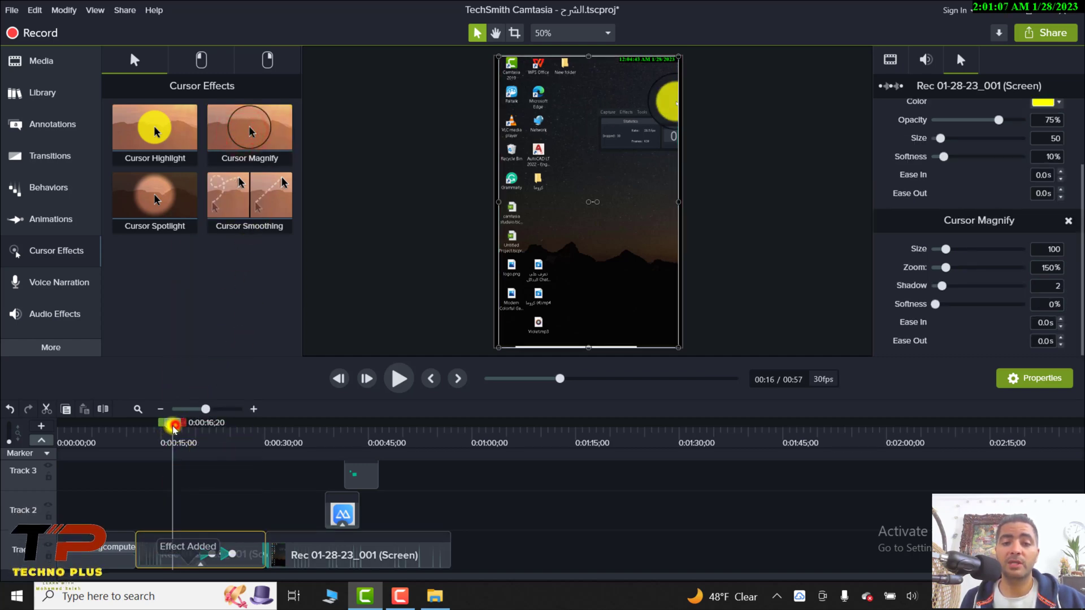
{"action": "mouse_move", "coordinate": [174, 427]}
{"action": "left_mouse_down"}
{"action": "mouse_move", "coordinate": [162, 425]}
{"action": "mouse_move", "coordinate": [179, 424]}
{"action": "left_mouse_up"}
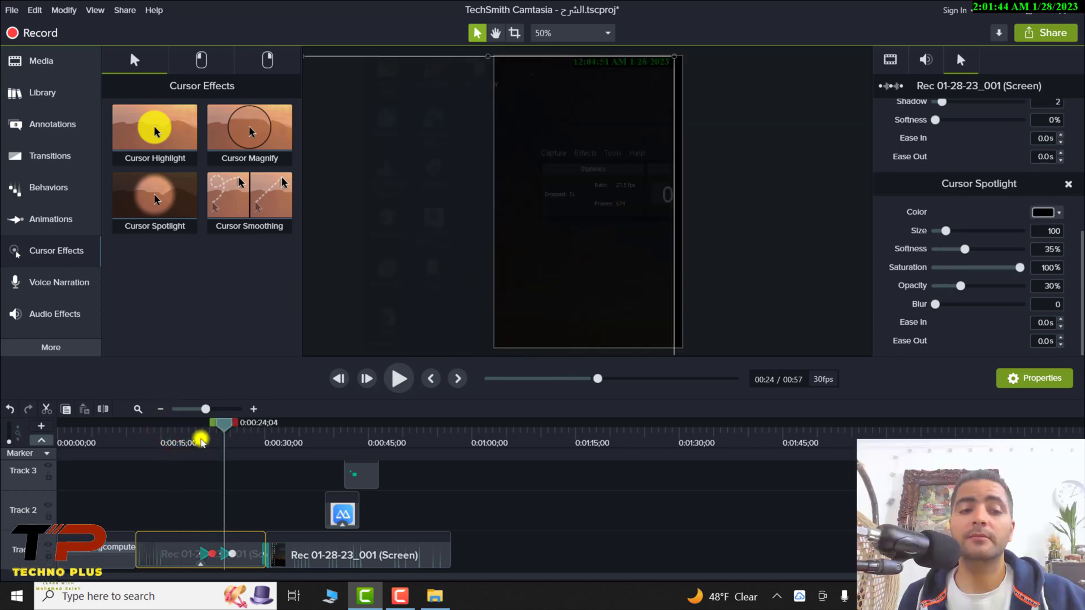
Apply the Cursor Spotlight effect to the first recording clip and preview it from about 20 seconds.
{"action": "left_click", "coordinate": [142, 228]}
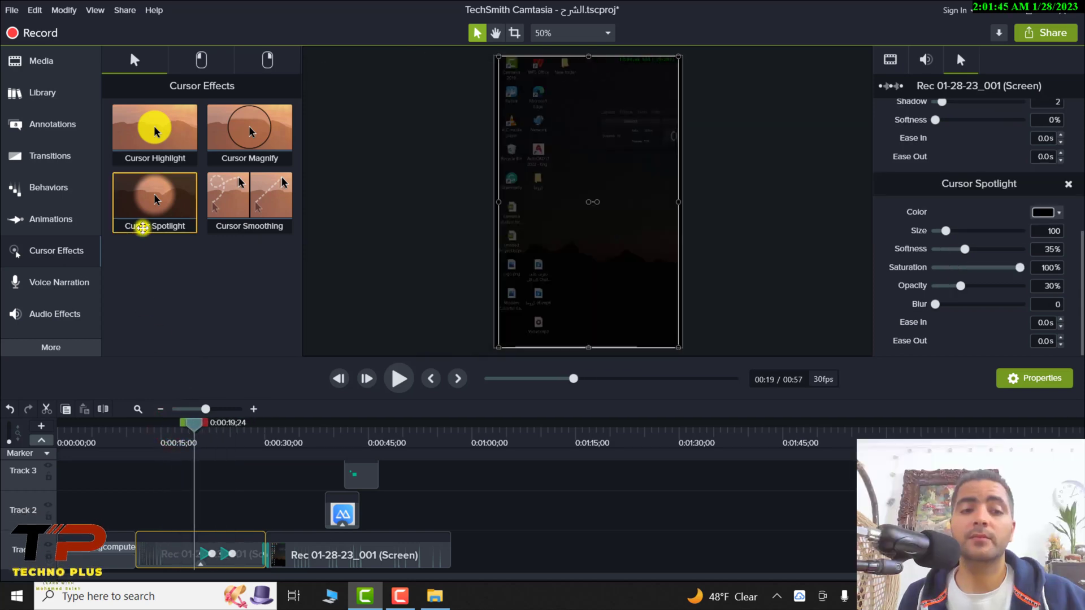
{"action": "left_click_drag", "start_coordinate": [142, 228], "coordinate": [191, 543]}
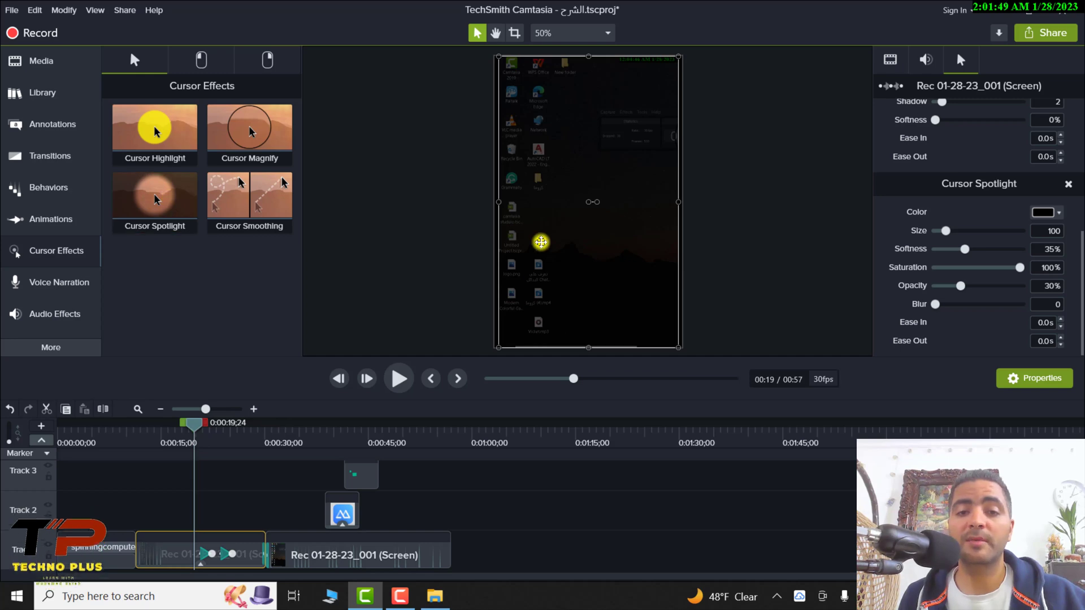
{"action": "left_click", "coordinate": [413, 379]}
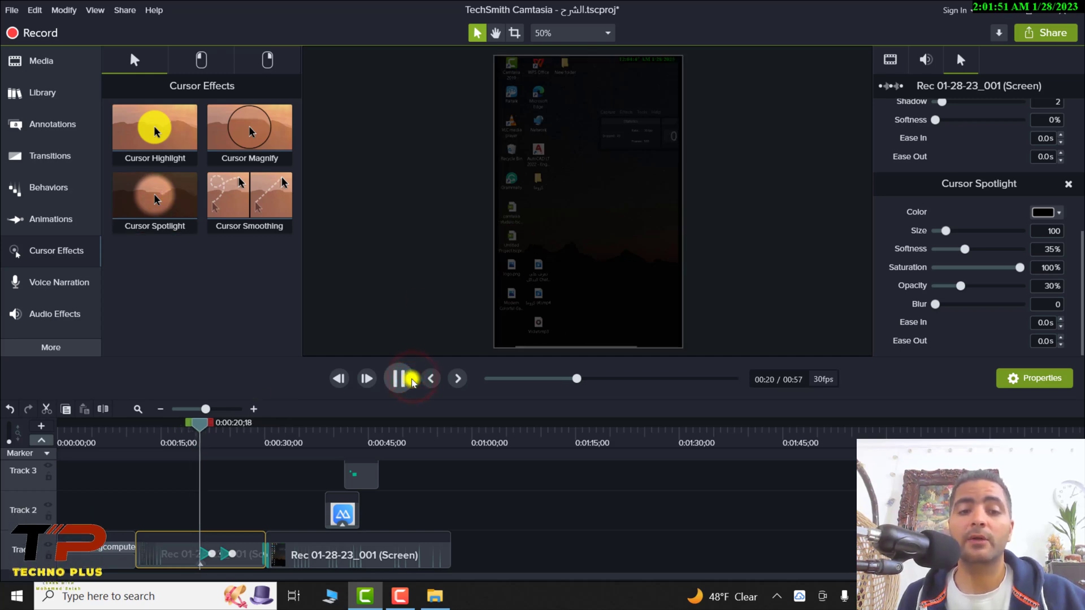
{"action": "left_click", "coordinate": [412, 380]}
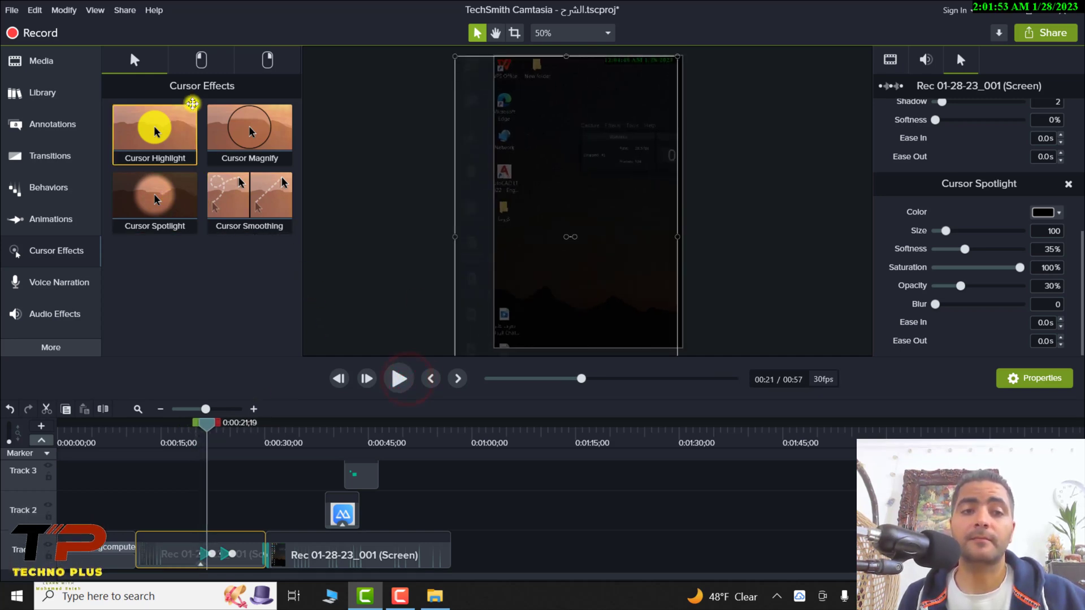
Apply the Left Click Rings effect to the first recording clip on the timeline.
{"action": "left_click", "coordinate": [201, 60]}
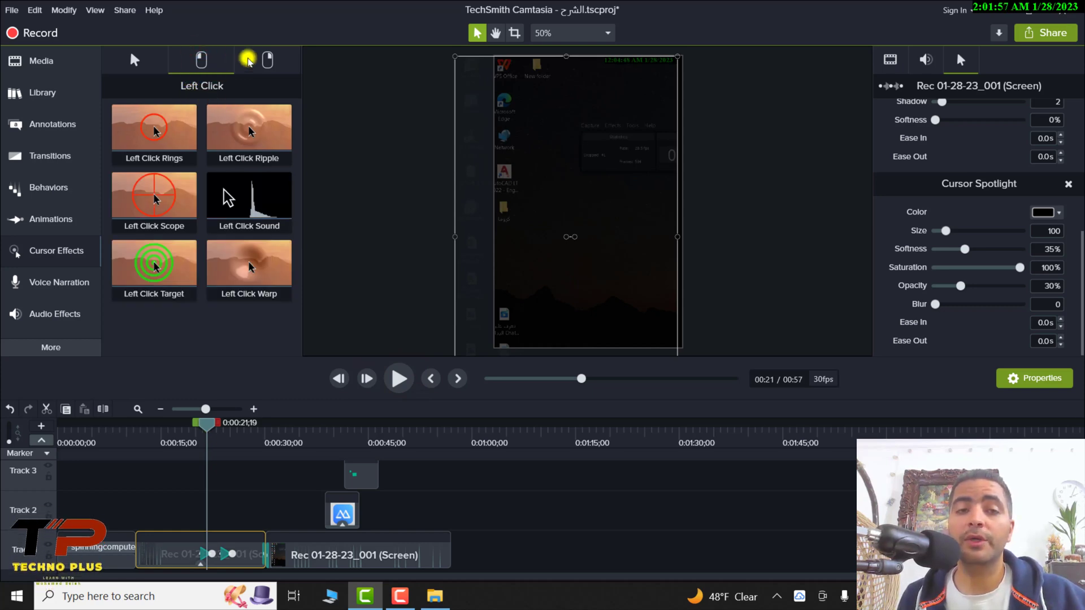
{"action": "left_click", "coordinate": [264, 59]}
{"action": "left_click", "coordinate": [201, 60]}
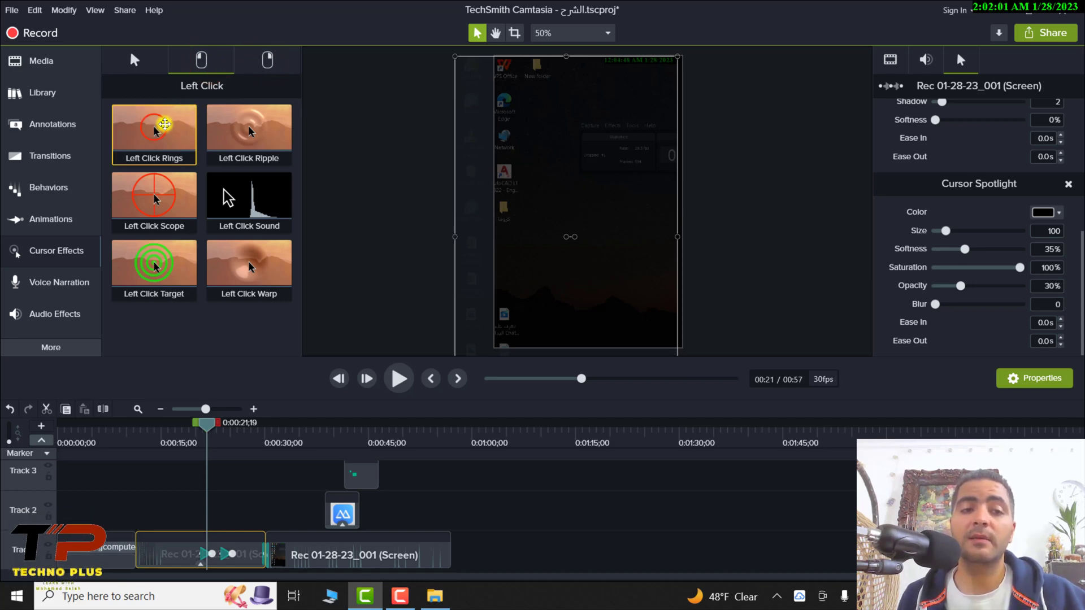
{"action": "left_click_drag", "start_coordinate": [164, 124], "coordinate": [203, 545]}
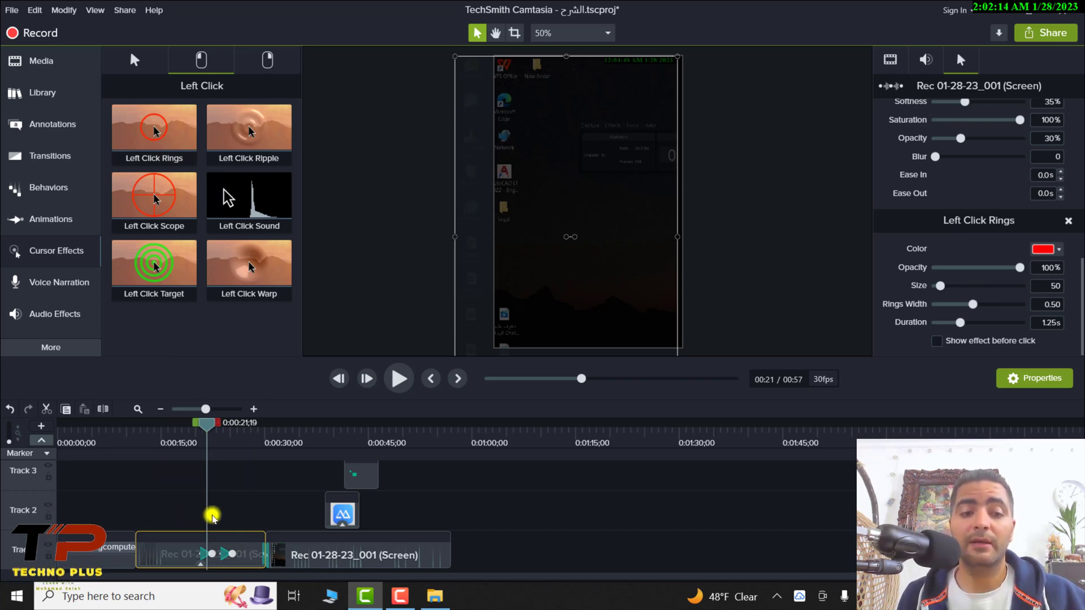
{"action": "left_click", "coordinate": [164, 142]}
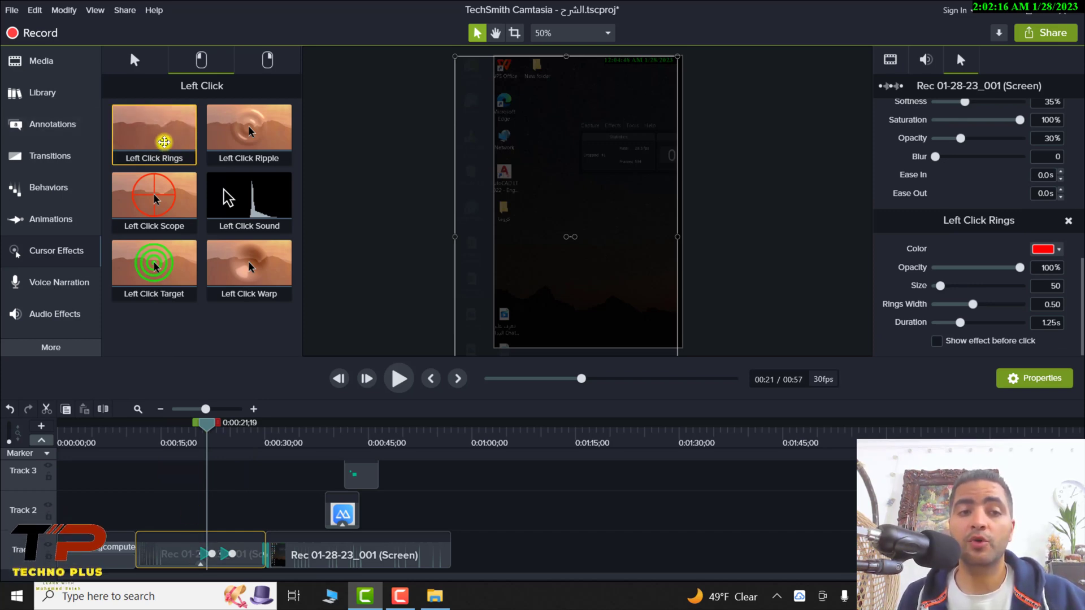
{"action": "left_click", "coordinate": [267, 59]}
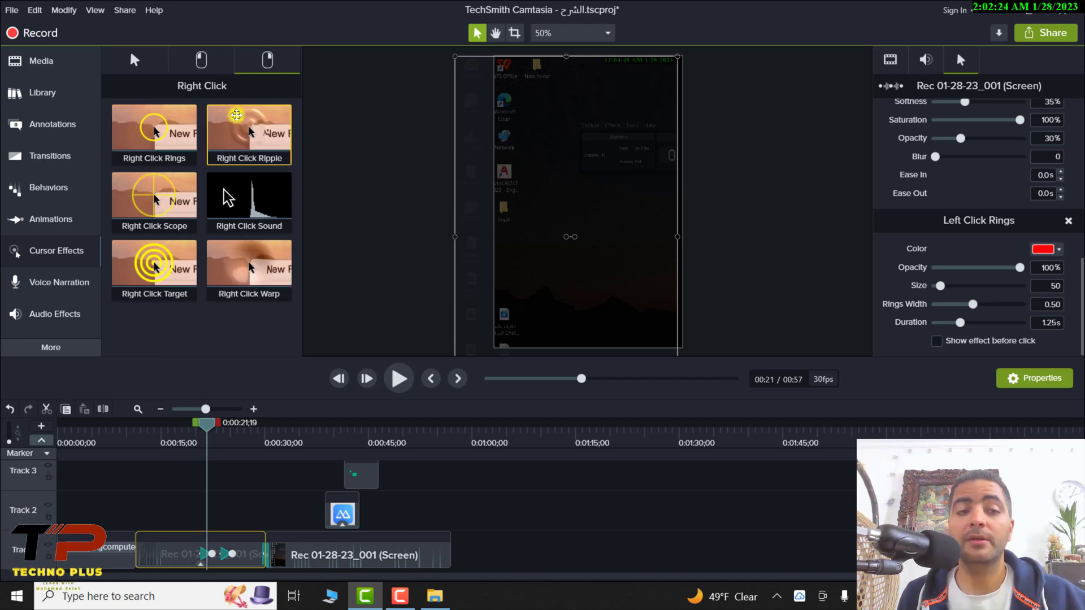
{"action": "left_click", "coordinate": [213, 65]}
{"action": "left_click", "coordinate": [262, 64]}
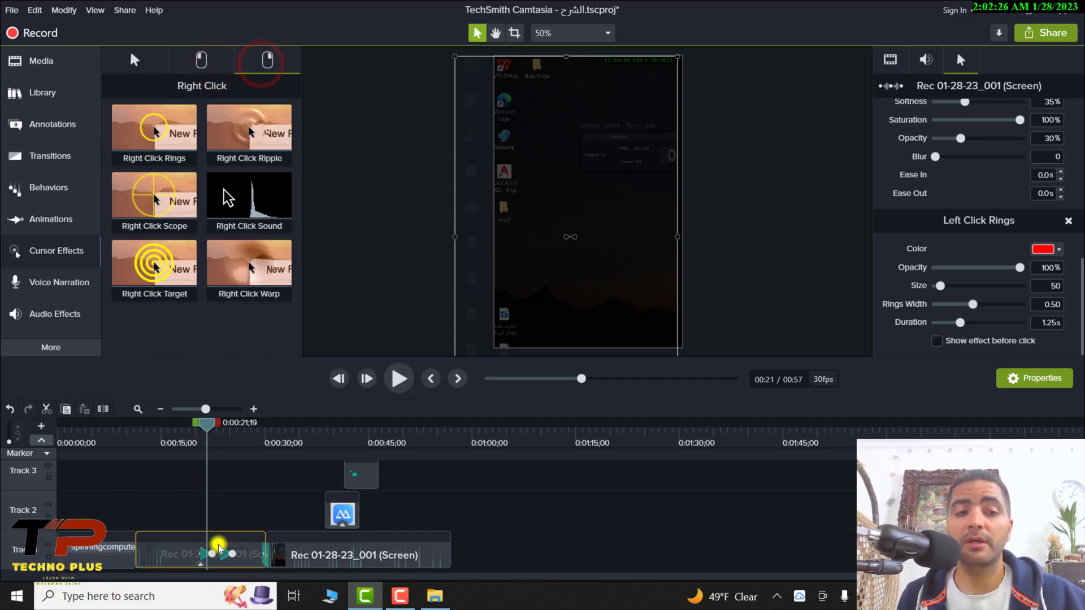
{"action": "left_click", "coordinate": [169, 130]}
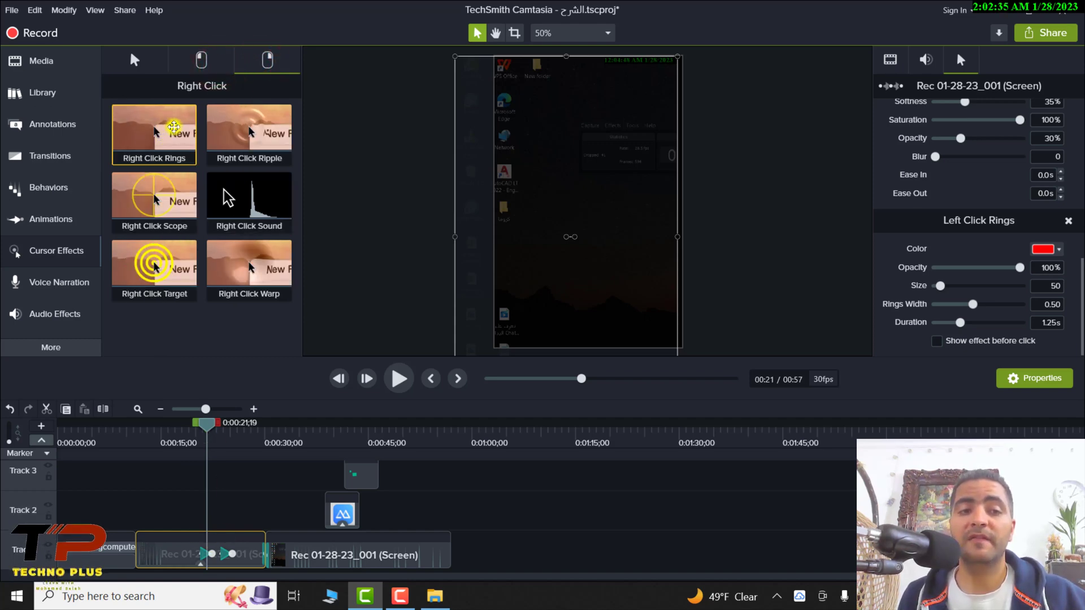
Apply the Cursor Highlight effect to the second recording clip and move the playhead to 0:00:32;23.
{"action": "left_click", "coordinate": [134, 59]}
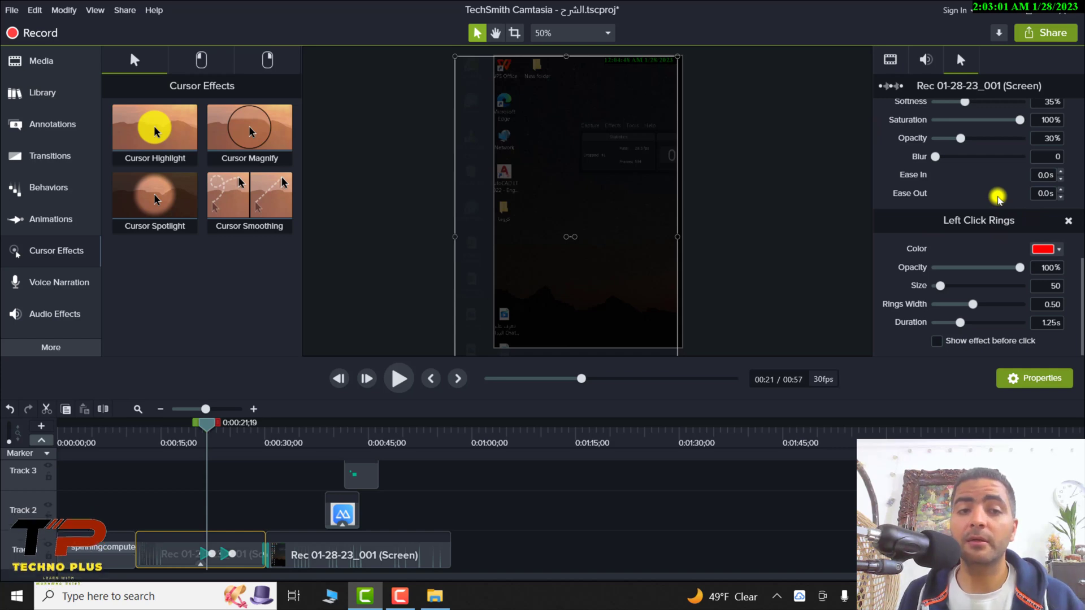
{"action": "left_click_drag", "start_coordinate": [186, 110], "coordinate": [380, 557]}
{"action": "left_click", "coordinate": [284, 447]}
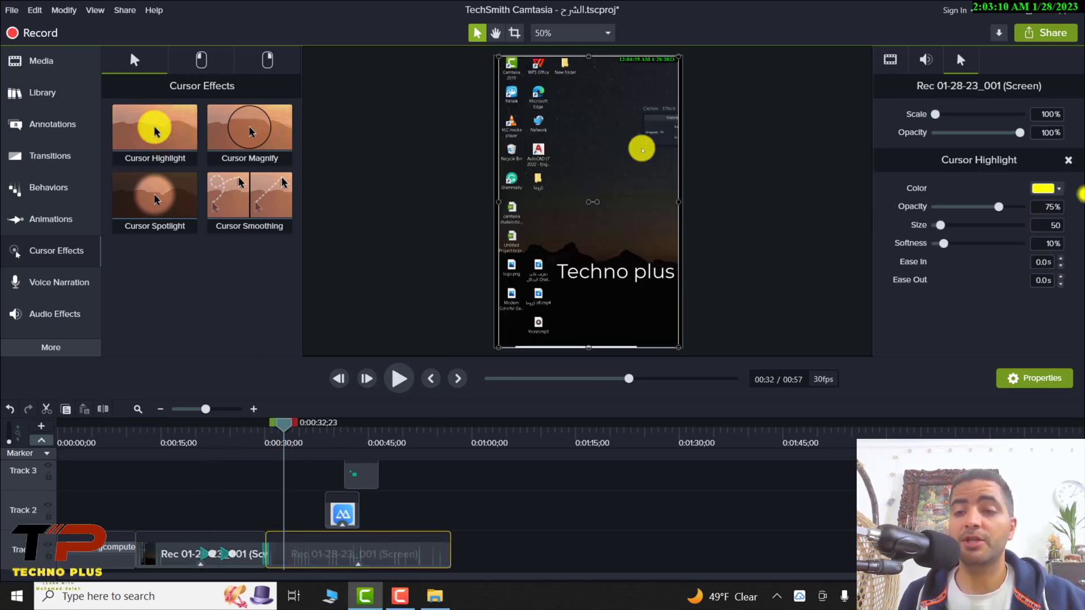
Change the second clip's Cursor Highlight color to a bright pink.
{"action": "left_click", "coordinate": [1042, 189]}
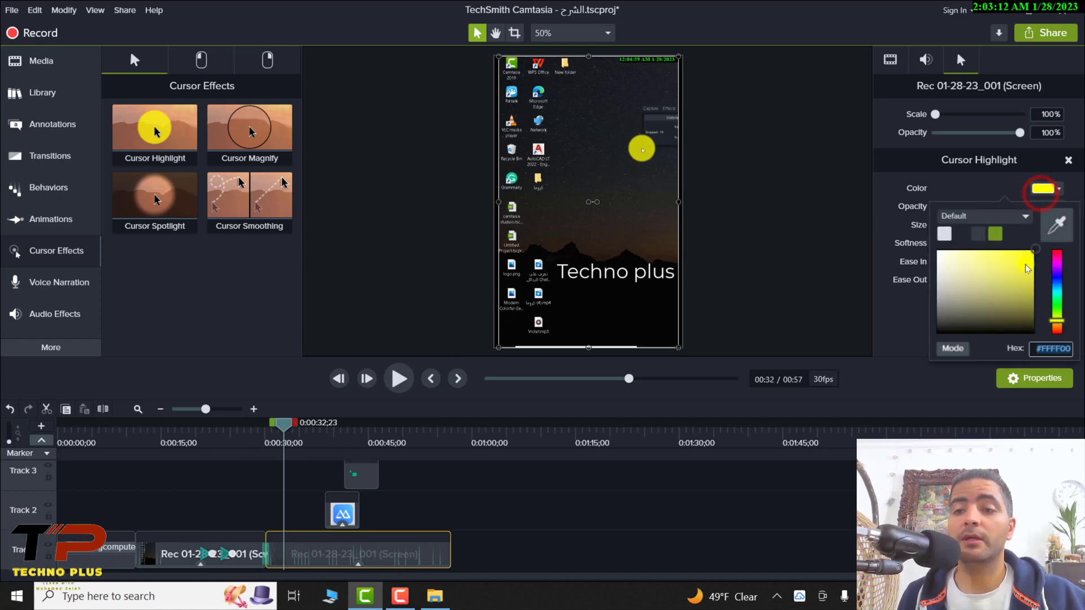
{"action": "left_click", "coordinate": [1017, 273]}
{"action": "left_click", "coordinate": [1052, 266]}
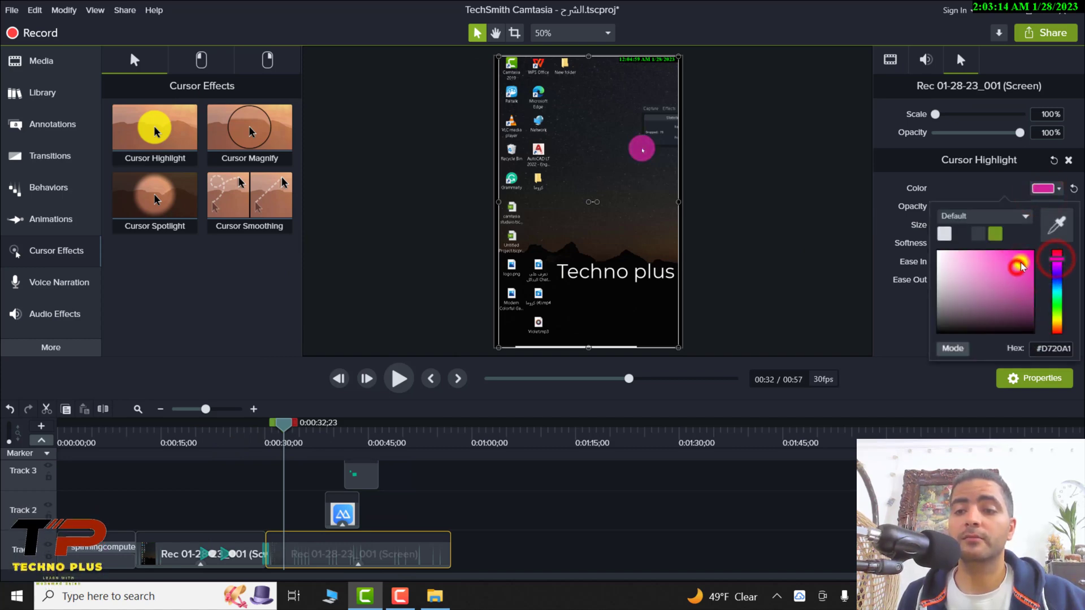
{"action": "left_click", "coordinate": [972, 182]}
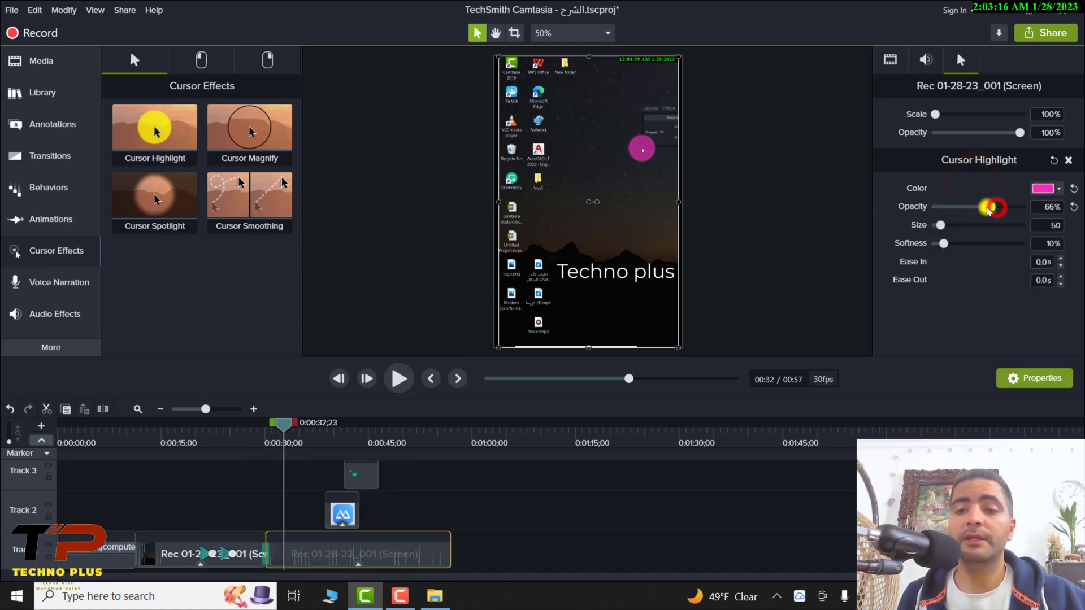
Set the second clip's Cursor Highlight to 44% opacity, size 23 and 7% softness.
{"action": "mouse_move", "coordinate": [989, 210]}
{"action": "left_mouse_down"}
{"action": "mouse_move", "coordinate": [940, 213]}
{"action": "mouse_move", "coordinate": [1015, 211]}
{"action": "mouse_move", "coordinate": [972, 208]}
{"action": "left_mouse_up"}
{"action": "left_click_drag", "start_coordinate": [940, 225], "coordinate": [944, 229]}
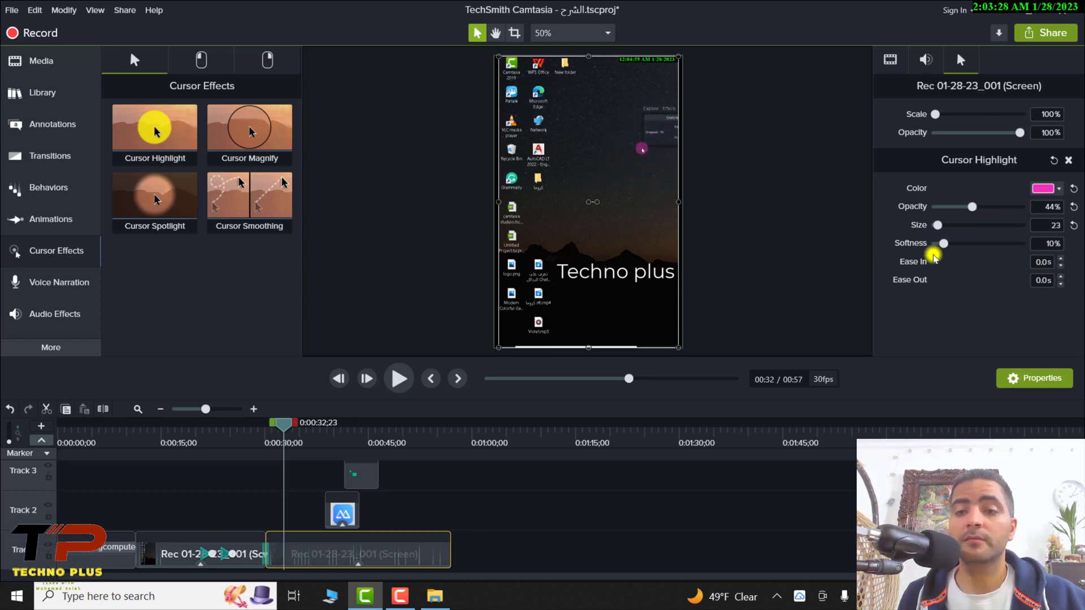
{"action": "left_click_drag", "start_coordinate": [943, 243], "coordinate": [957, 243]}
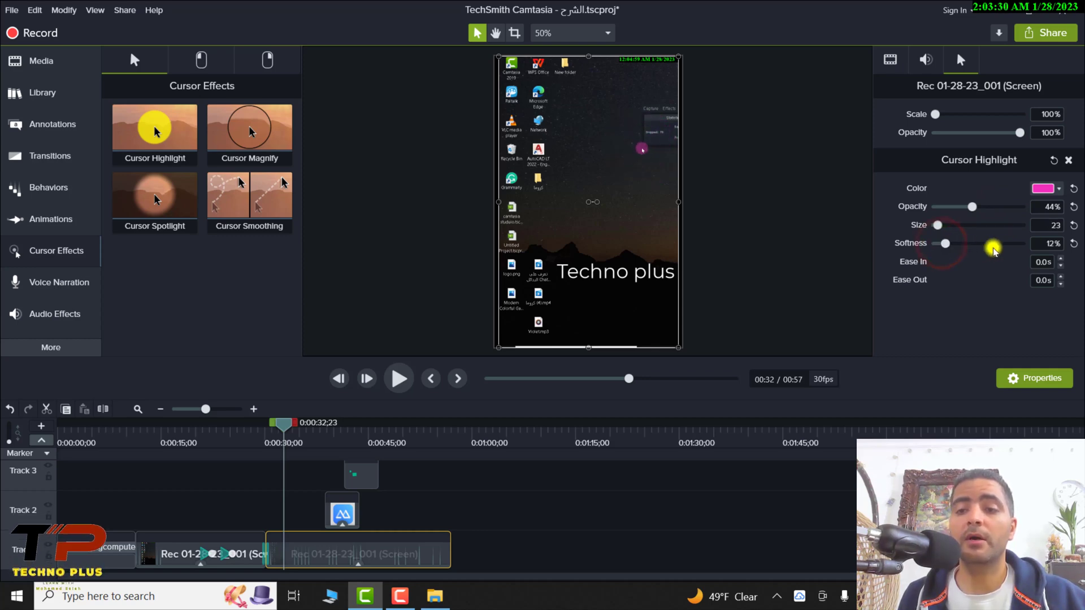
{"action": "left_click_drag", "start_coordinate": [1029, 249], "coordinate": [939, 247]}
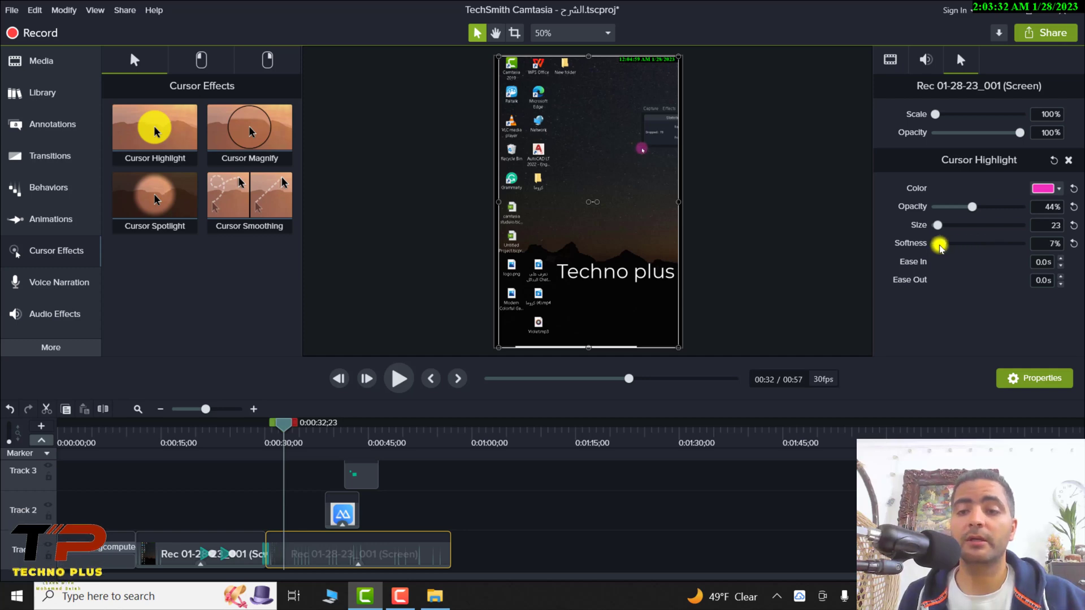
Sample a new Cursor Highlight color with the eyedropper from the Left Click Target effect thumbnail.
{"action": "left_click", "coordinate": [198, 61]}
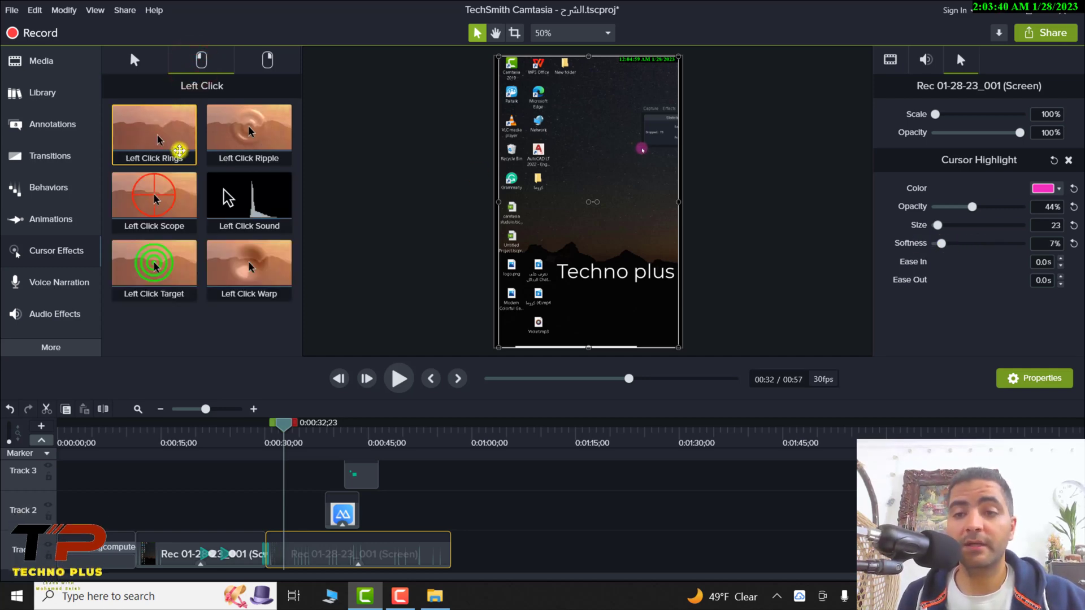
{"action": "left_click", "coordinate": [1043, 188]}
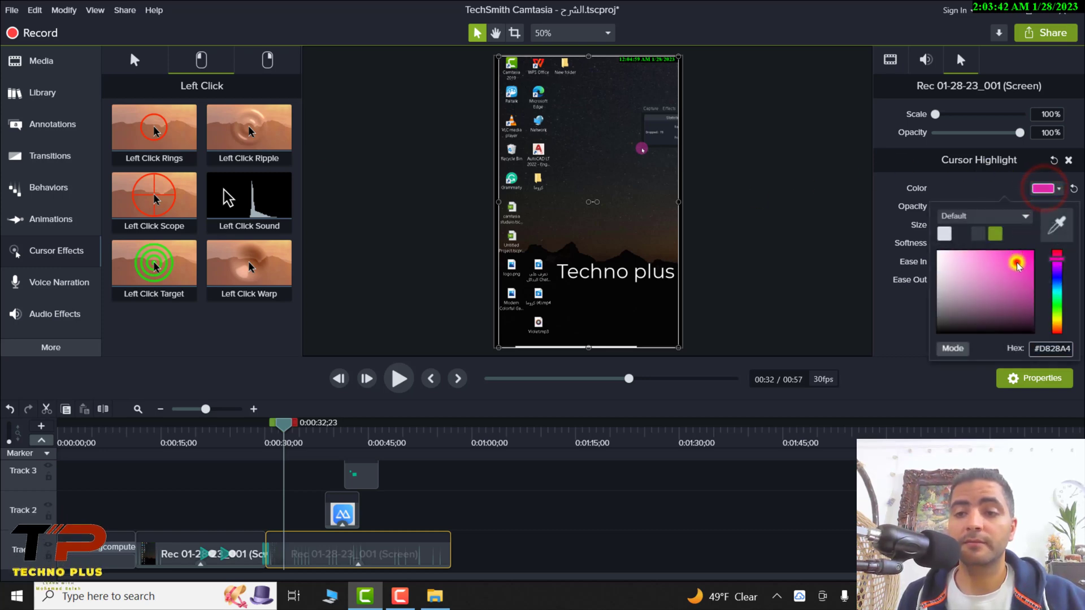
{"action": "left_click", "coordinate": [1055, 224]}
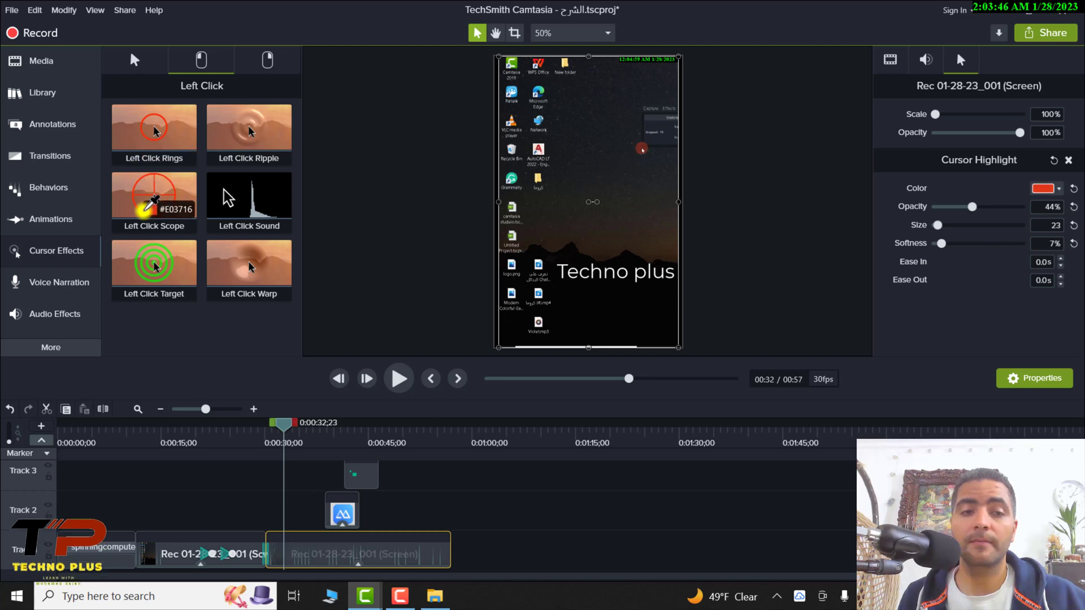
{"action": "left_click", "coordinate": [158, 267]}
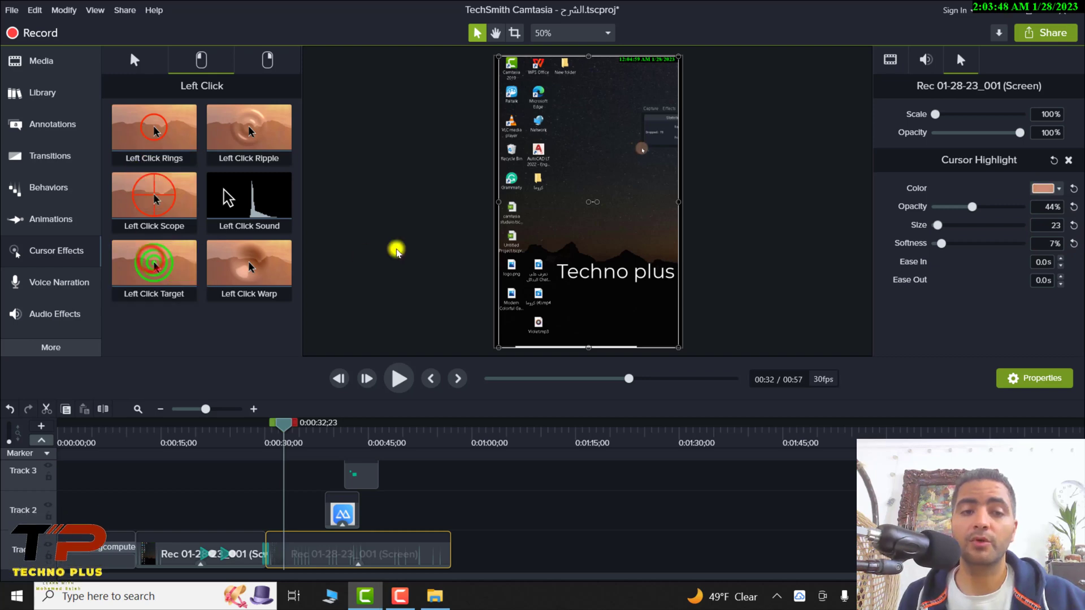
Use the eyedropper to set the Cursor Highlight color to the red of the recorder icon on the Windows taskbar.
{"action": "left_click", "coordinate": [1052, 189]}
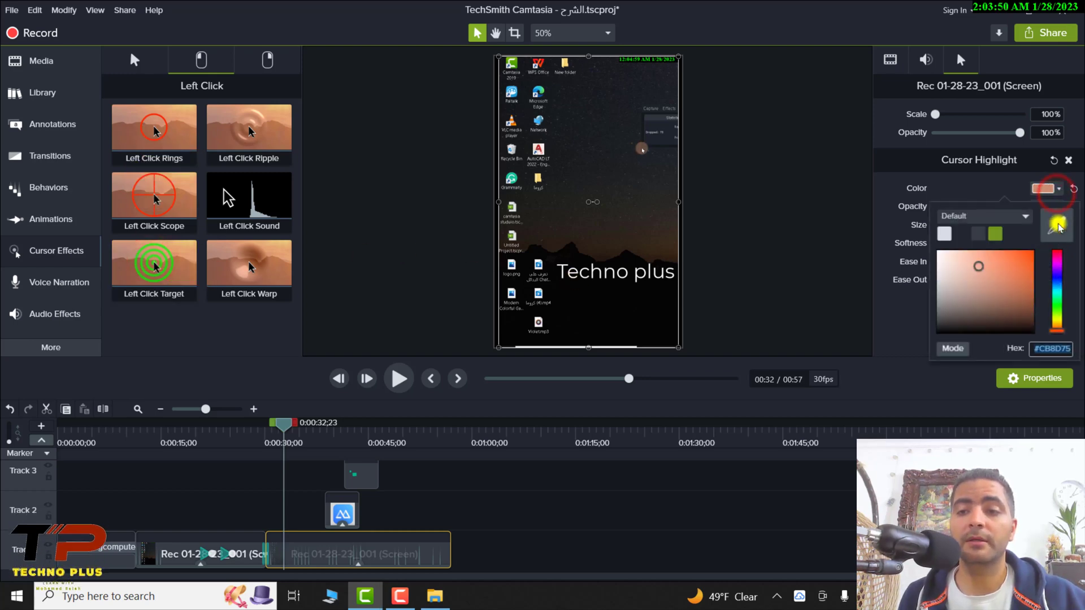
{"action": "left_click", "coordinate": [1047, 192]}
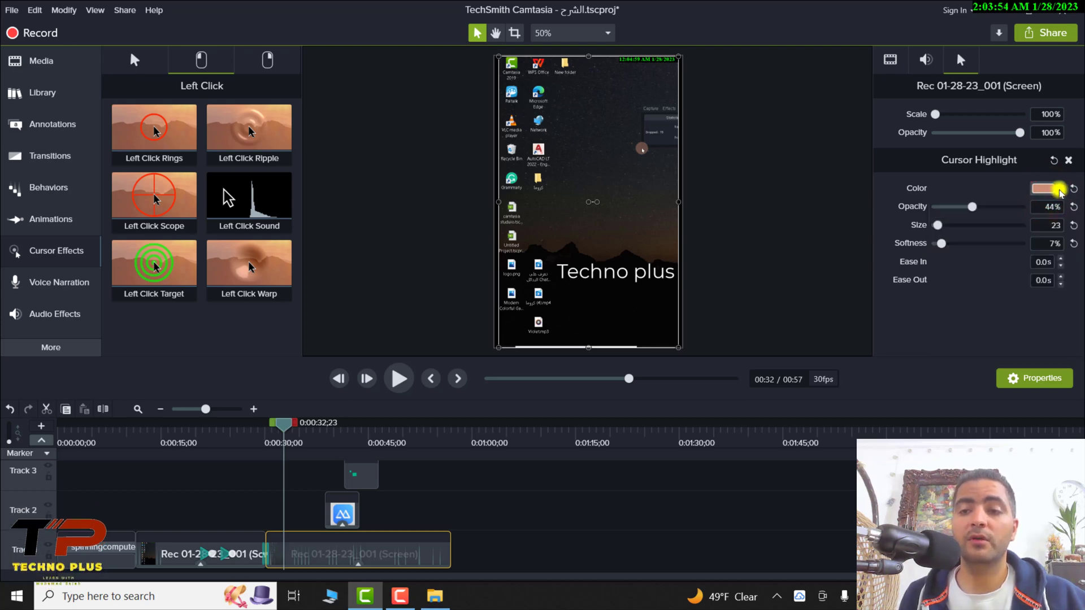
{"action": "left_click", "coordinate": [1058, 192]}
{"action": "left_click", "coordinate": [1054, 227]}
{"action": "left_click", "coordinate": [17, 254]}
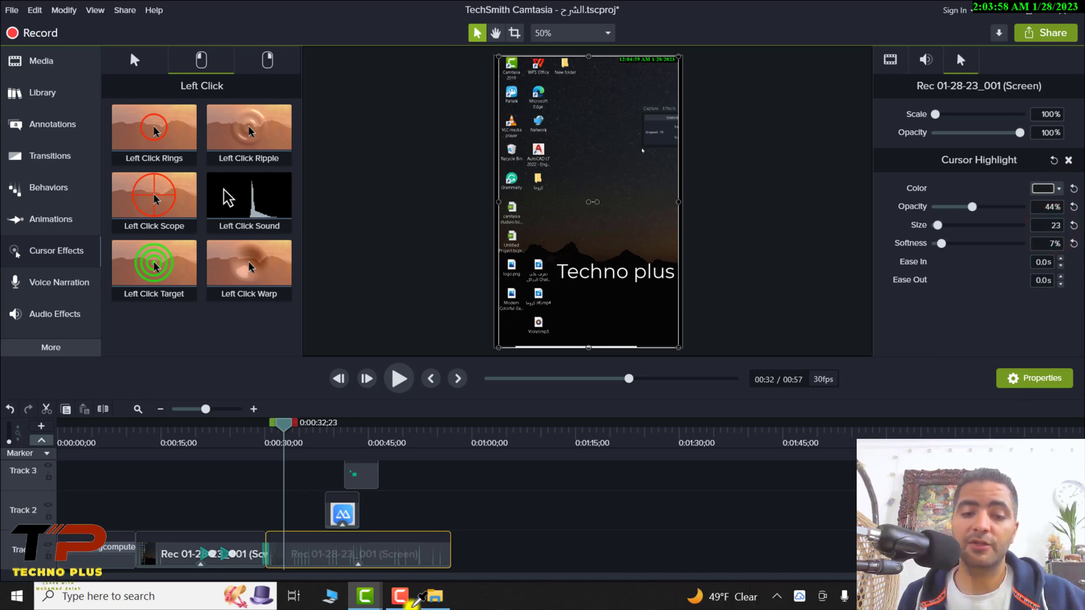
{"action": "left_click", "coordinate": [397, 599]}
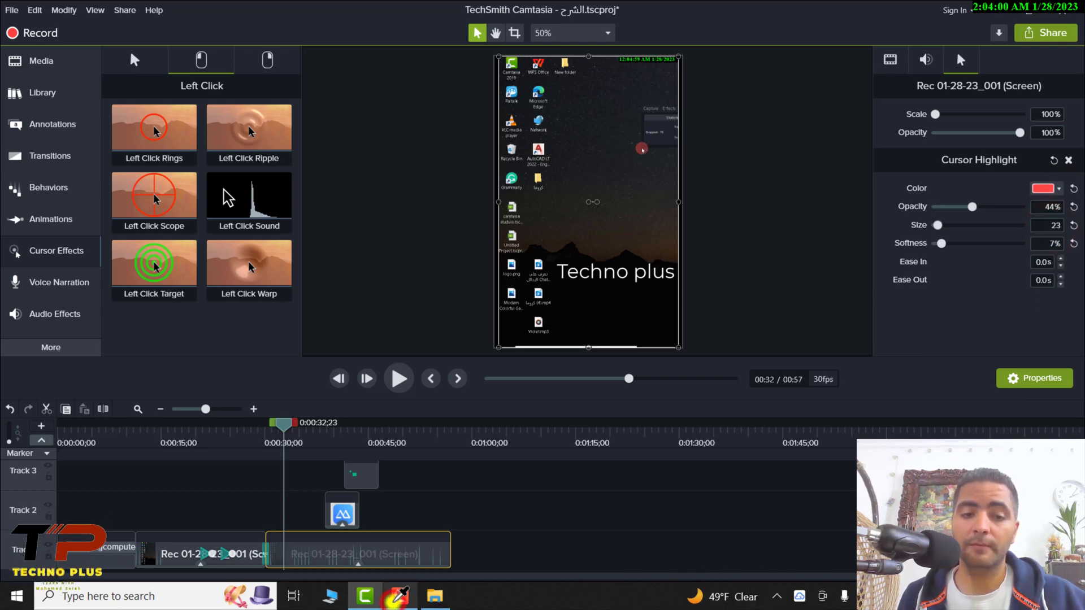
{"action": "mouse_move", "coordinate": [402, 598]}
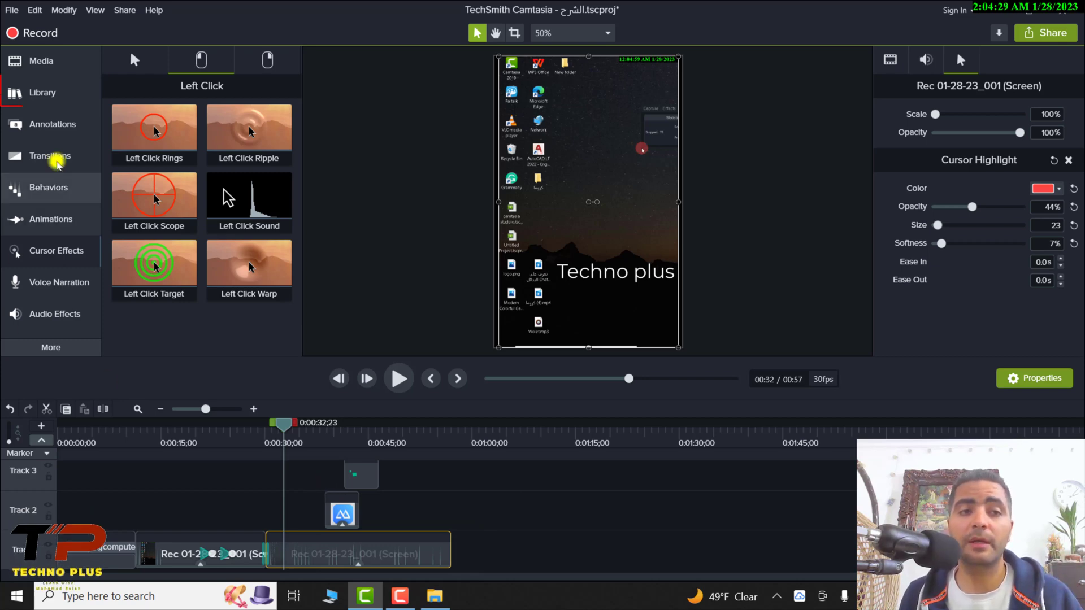
Add the library's ribbon-01 icon from Icons > Education to the canvas, scaled to 11.9% and positioned at X 97.0, Y 398.1.
{"action": "left_click", "coordinate": [48, 95]}
{"action": "scroll", "coordinate": [137, 161], "scroll_direction": "up", "scroll_amount": 5}
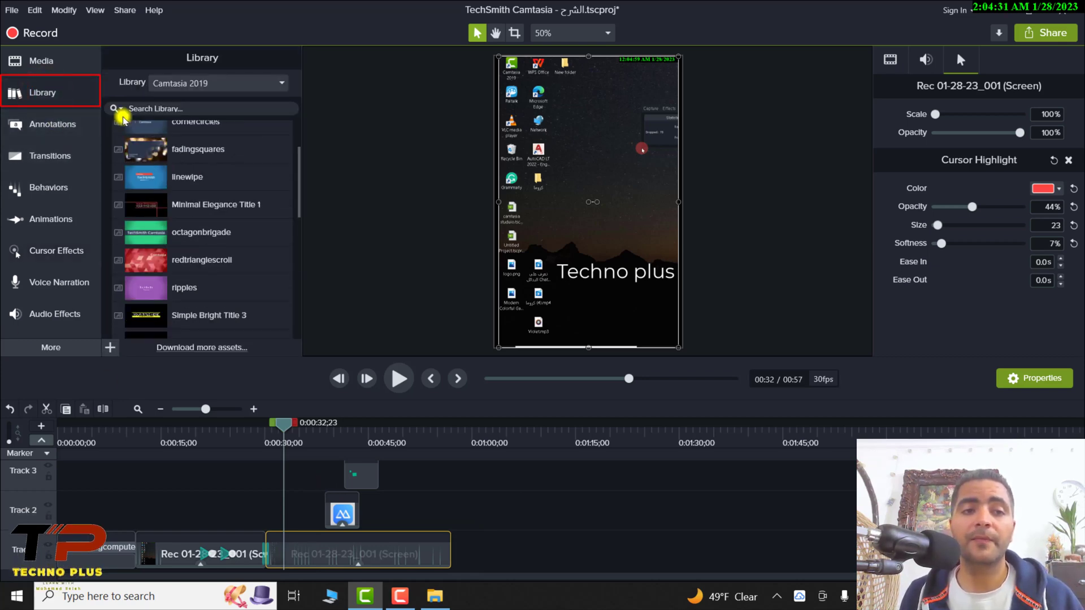
{"action": "left_click", "coordinate": [108, 134]}
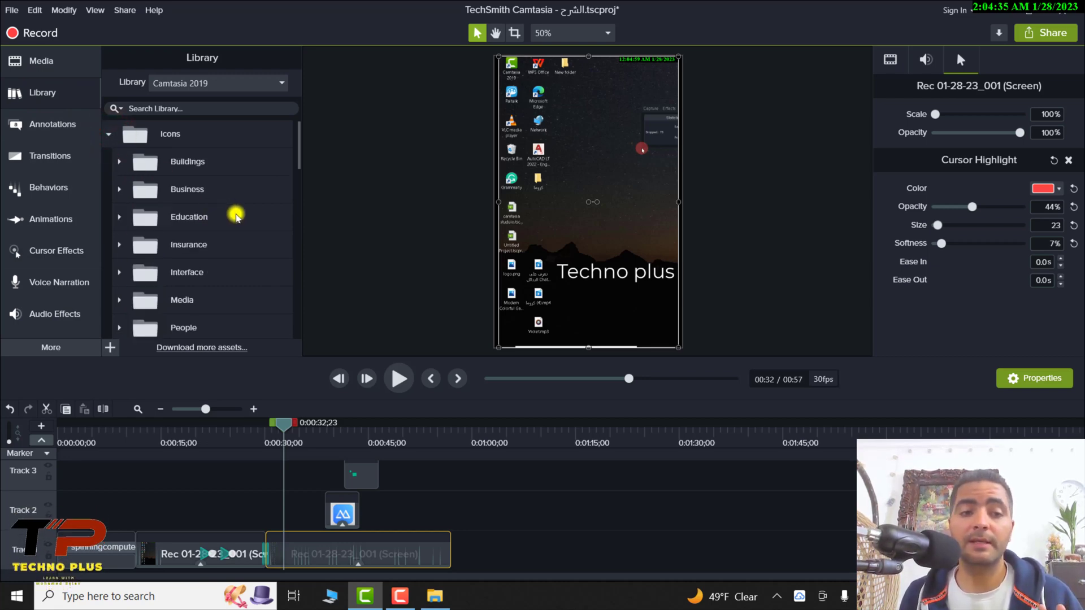
{"action": "scroll", "coordinate": [238, 219], "scroll_direction": "down", "scroll_amount": 1}
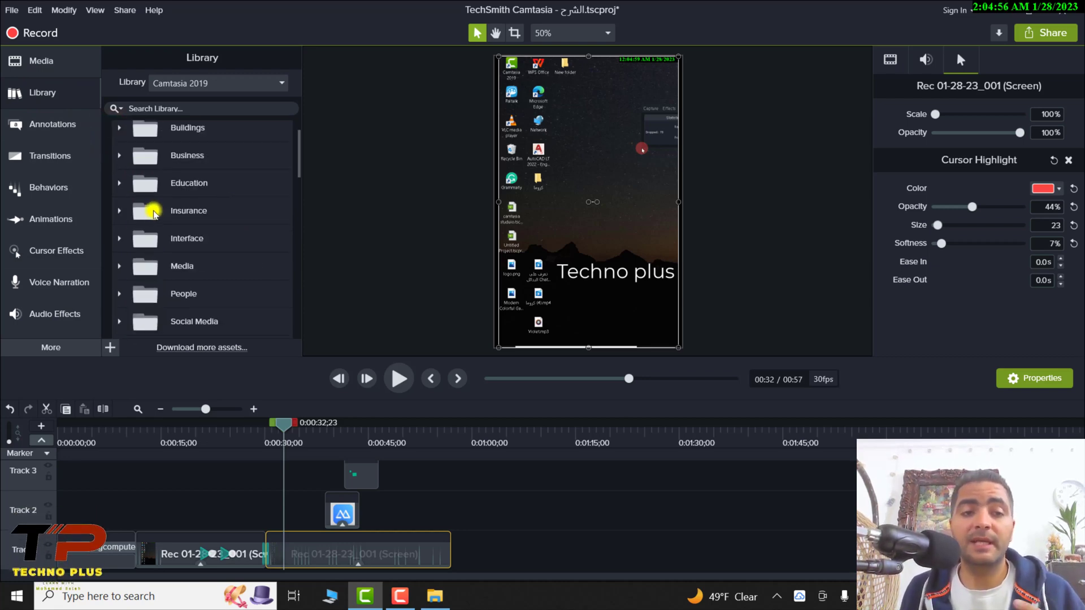
{"action": "left_click", "coordinate": [119, 183]}
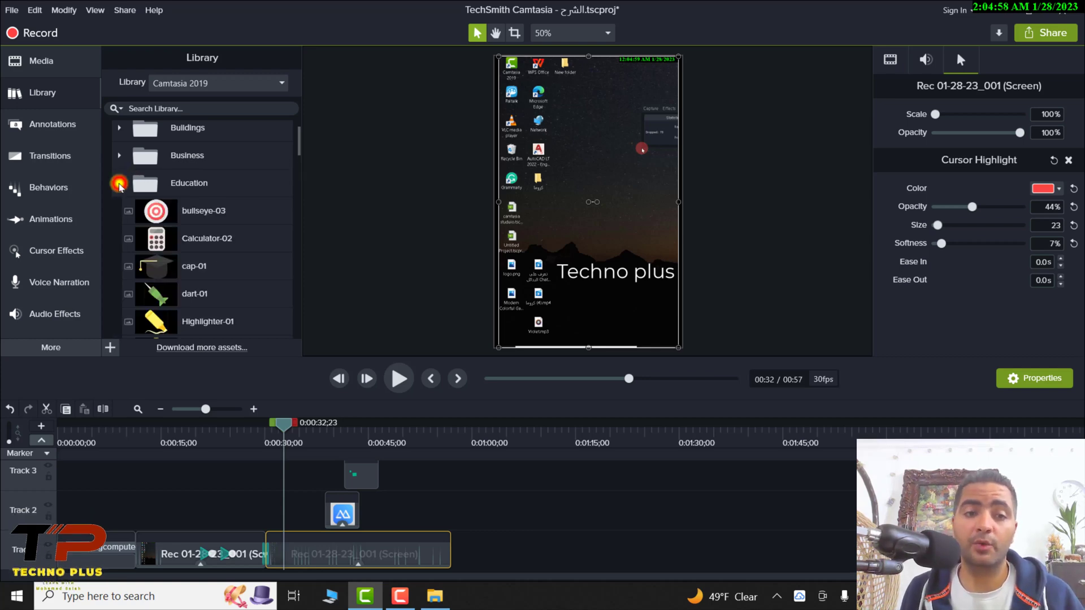
{"action": "scroll", "coordinate": [190, 231], "scroll_direction": "down", "scroll_amount": 8}
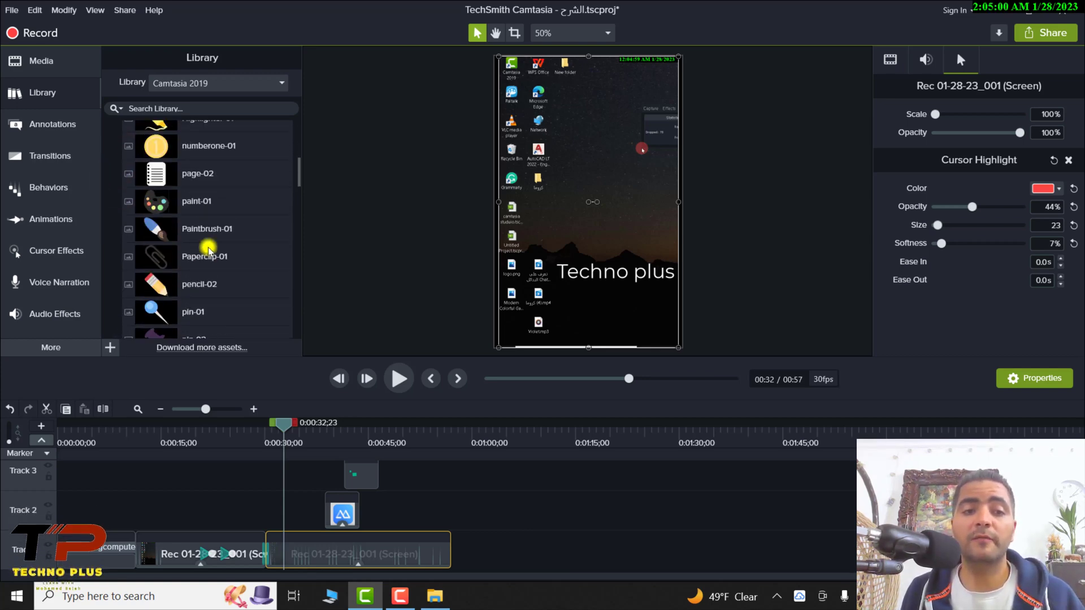
{"action": "scroll", "coordinate": [209, 249], "scroll_direction": "down", "scroll_amount": 2}
{"action": "left_click_drag", "start_coordinate": [161, 204], "coordinate": [562, 210]}
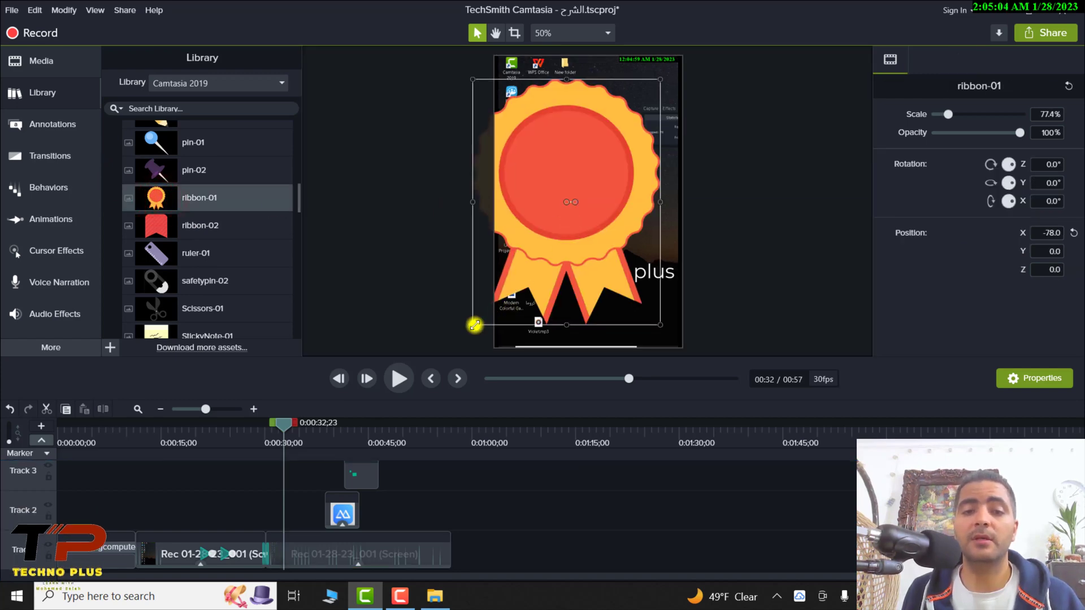
{"action": "left_click_drag", "start_coordinate": [474, 326], "coordinate": [612, 90]}
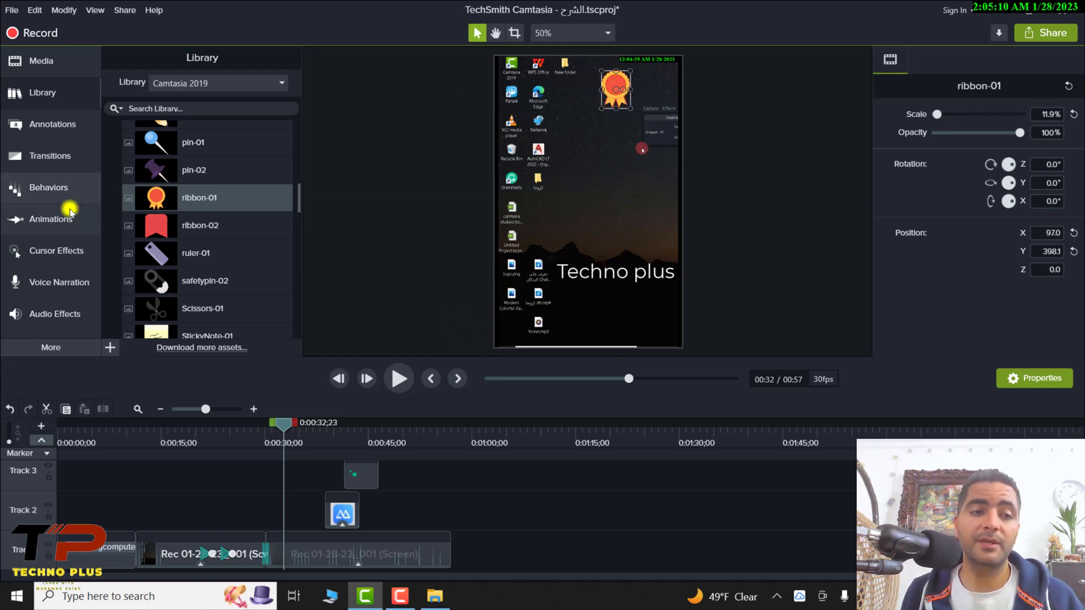
Apply the Pulsating behavior to the ribbon icon and play the timeline to preview it.
{"action": "left_click", "coordinate": [46, 189]}
{"action": "left_click_drag", "start_coordinate": [151, 215], "coordinate": [614, 89]}
{"action": "key", "text": "space"}
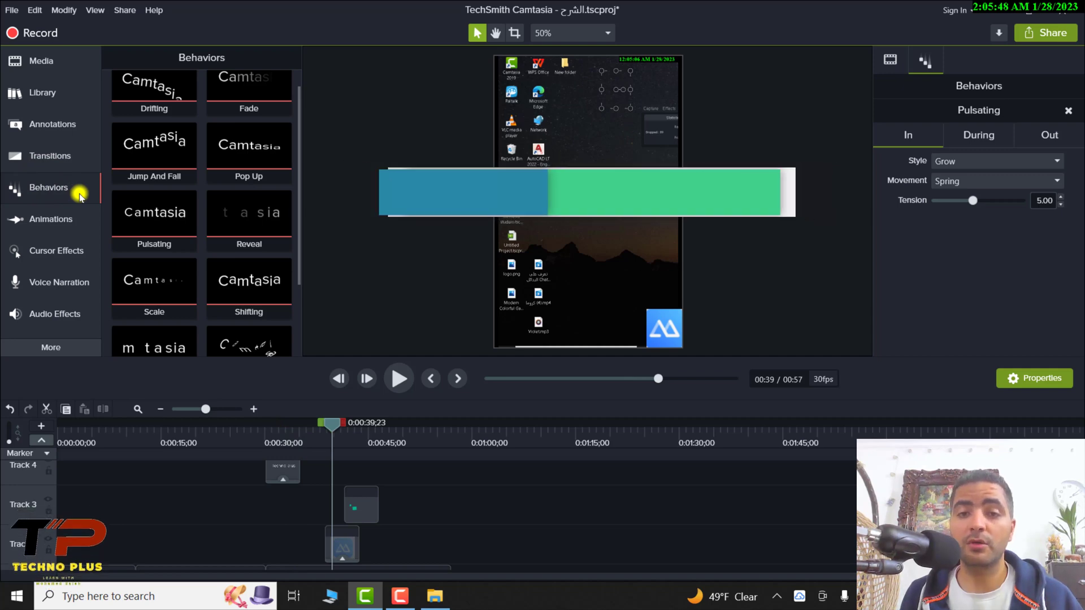
Add the getyourticket music from the library to a new Track 6, starting at the beginning of the timeline.
{"action": "left_click", "coordinate": [51, 95]}
{"action": "scroll", "coordinate": [196, 204], "scroll_direction": "down", "scroll_amount": 5}
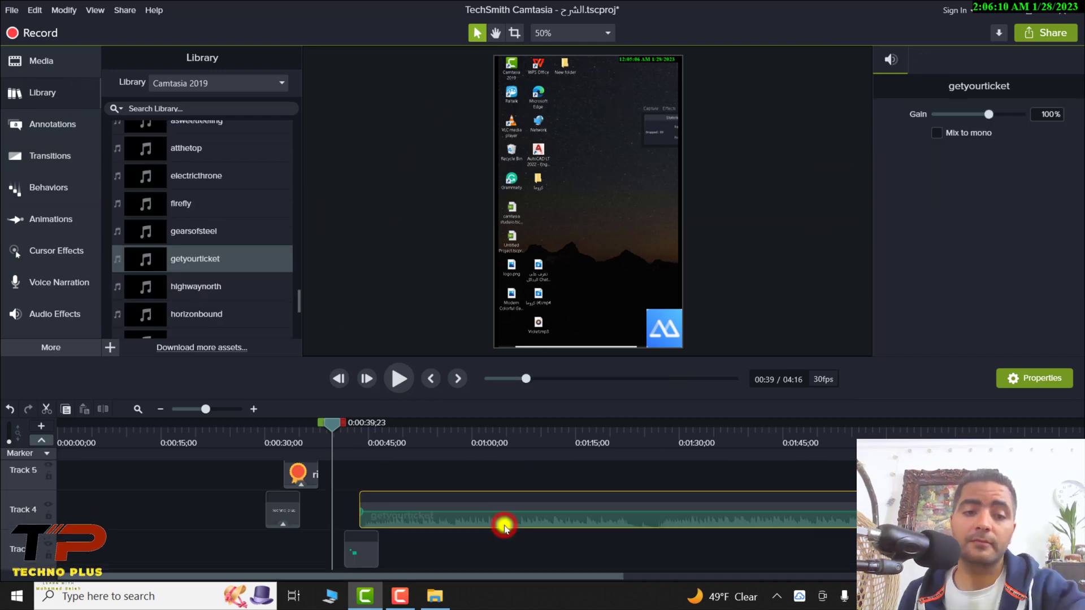
{"action": "left_click", "coordinate": [505, 525]}
{"action": "left_click", "coordinate": [204, 261]}
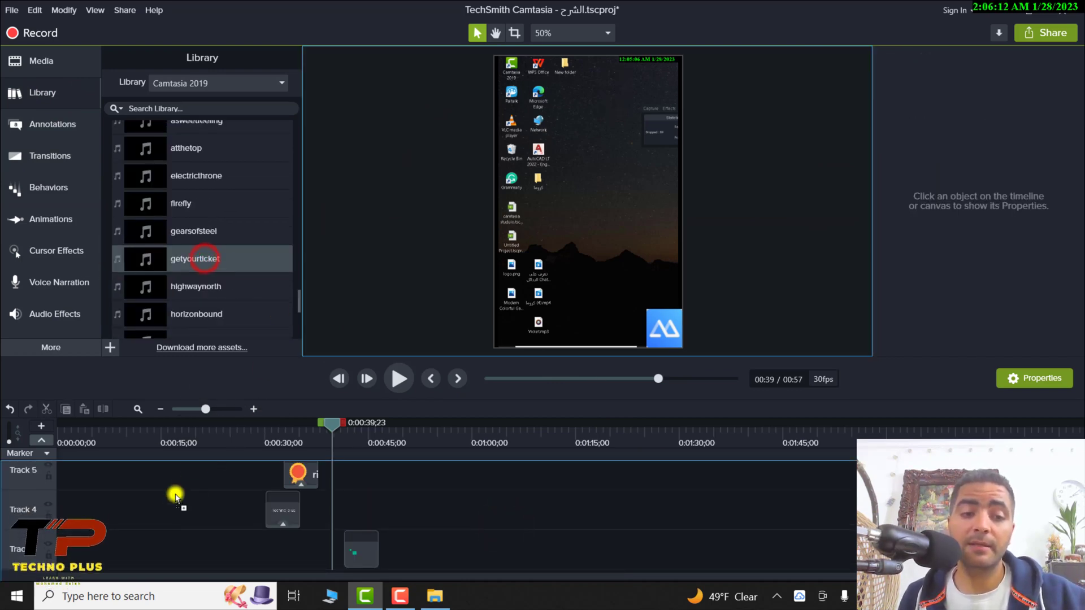
{"action": "left_click_drag", "start_coordinate": [263, 501], "coordinate": [56, 490]}
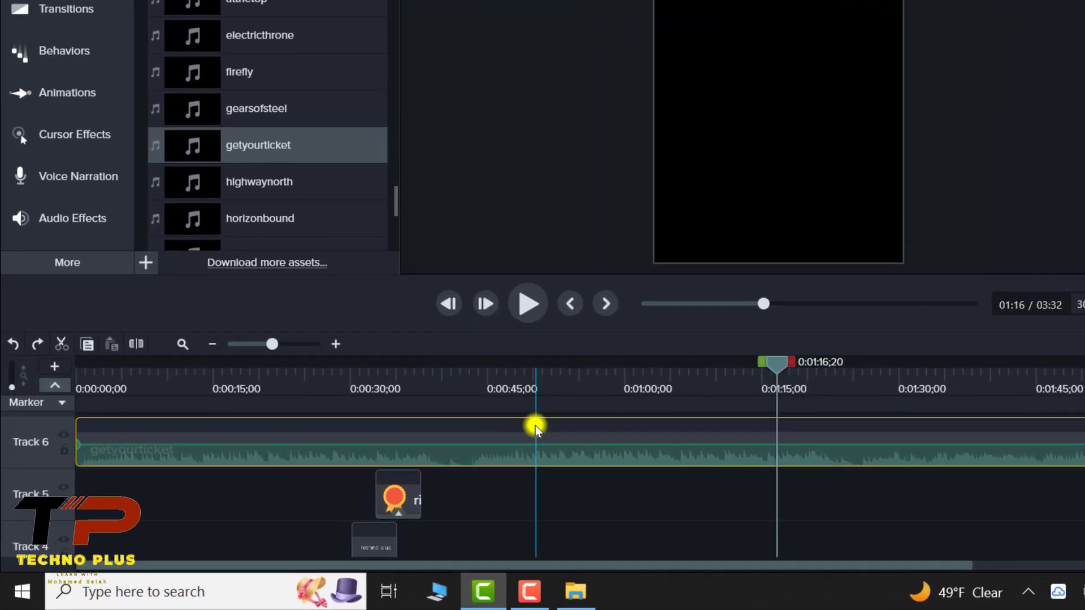
Place timeline markers at 0:00:50;07 and 0:01:14;03 and add an audio point to the getyourticket clip at each marker.
{"action": "left_click", "coordinate": [534, 425]}
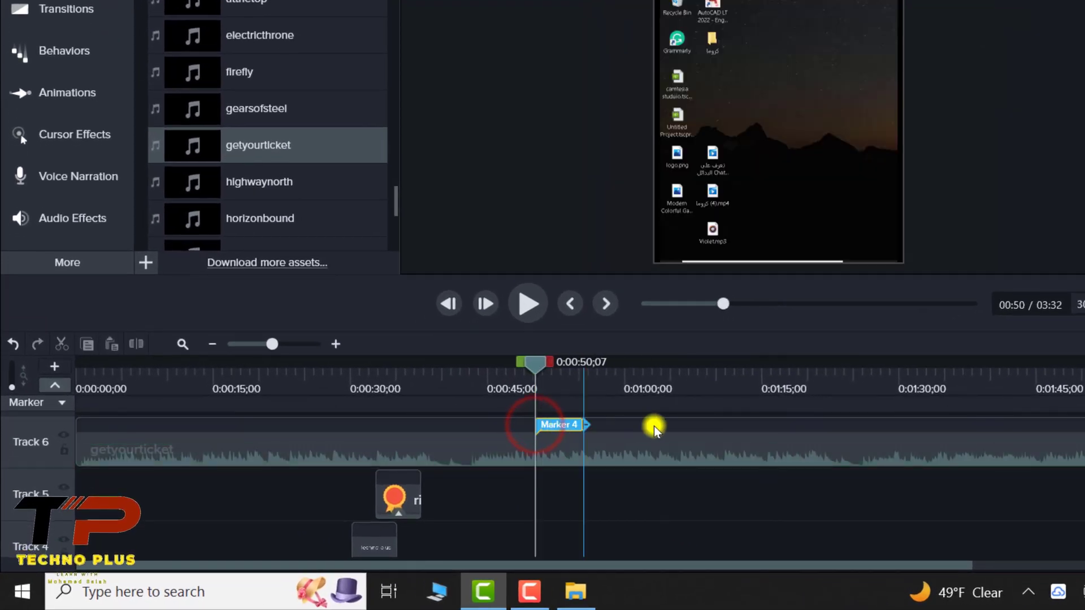
{"action": "left_click", "coordinate": [754, 425]}
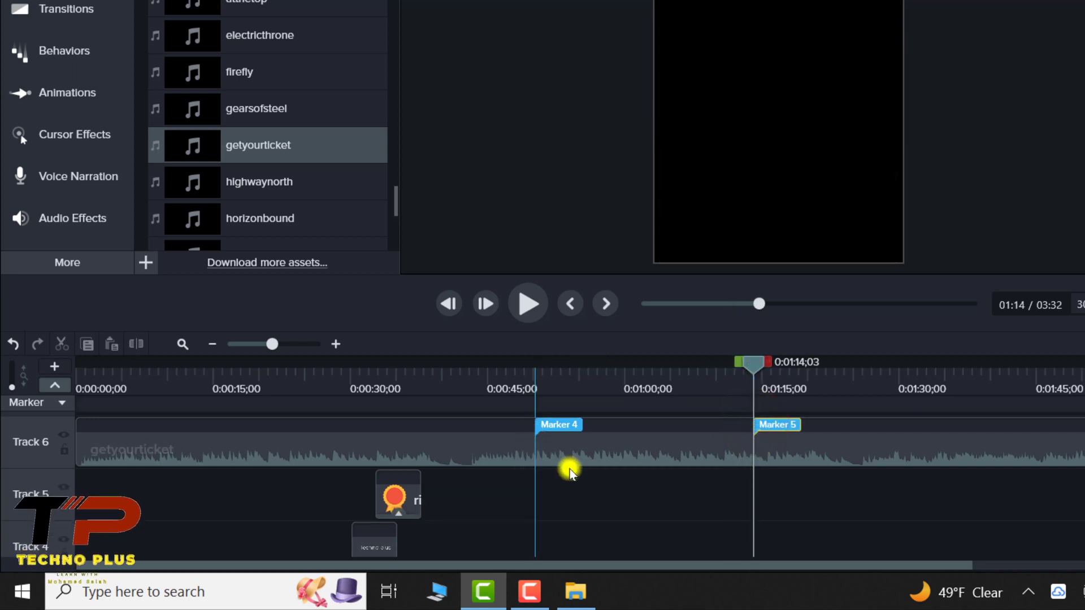
{"action": "left_click", "coordinate": [648, 447]}
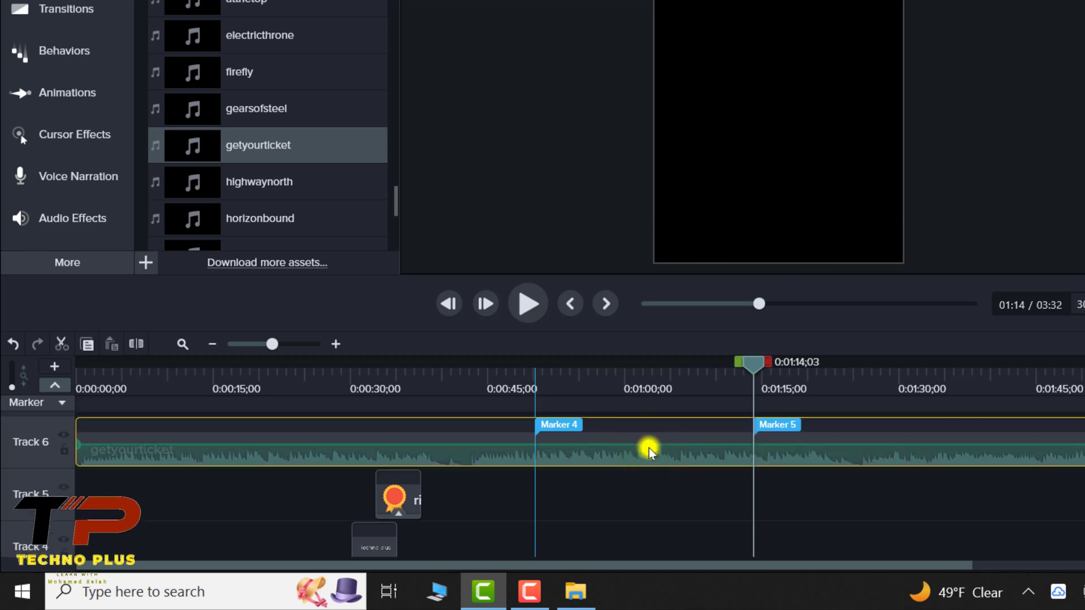
{"action": "right_click", "coordinate": [649, 448]}
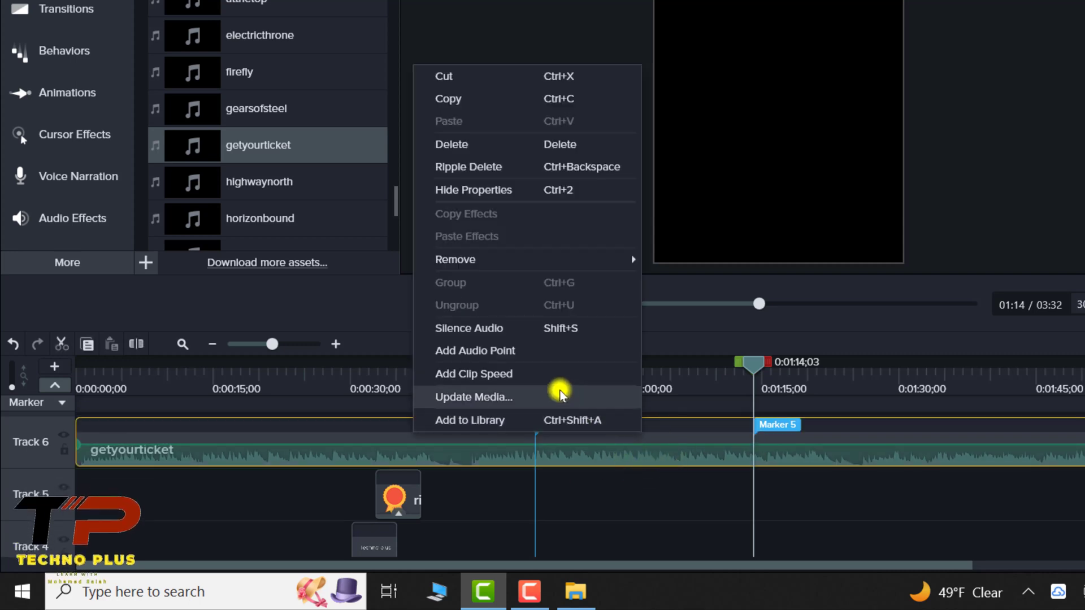
{"action": "left_click", "coordinate": [528, 352]}
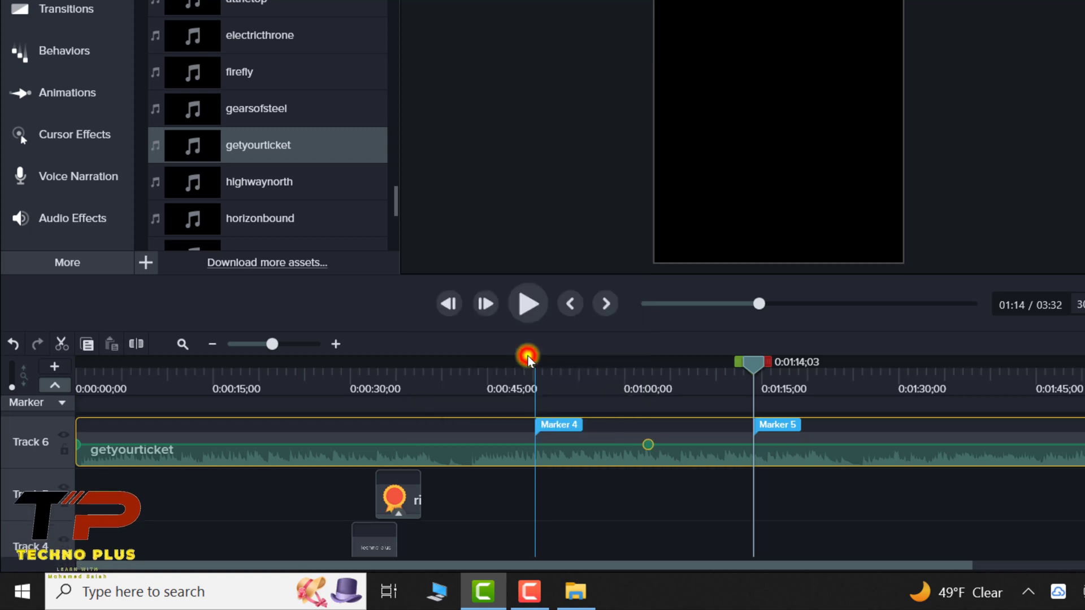
{"action": "left_click_drag", "start_coordinate": [650, 449], "coordinate": [752, 445]}
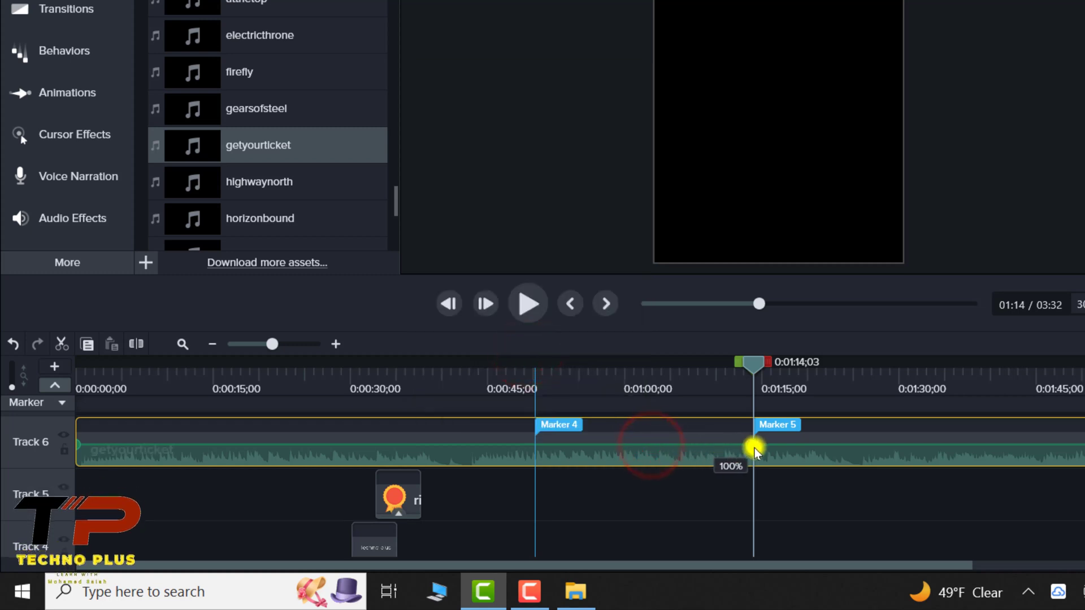
{"action": "right_click", "coordinate": [676, 452]}
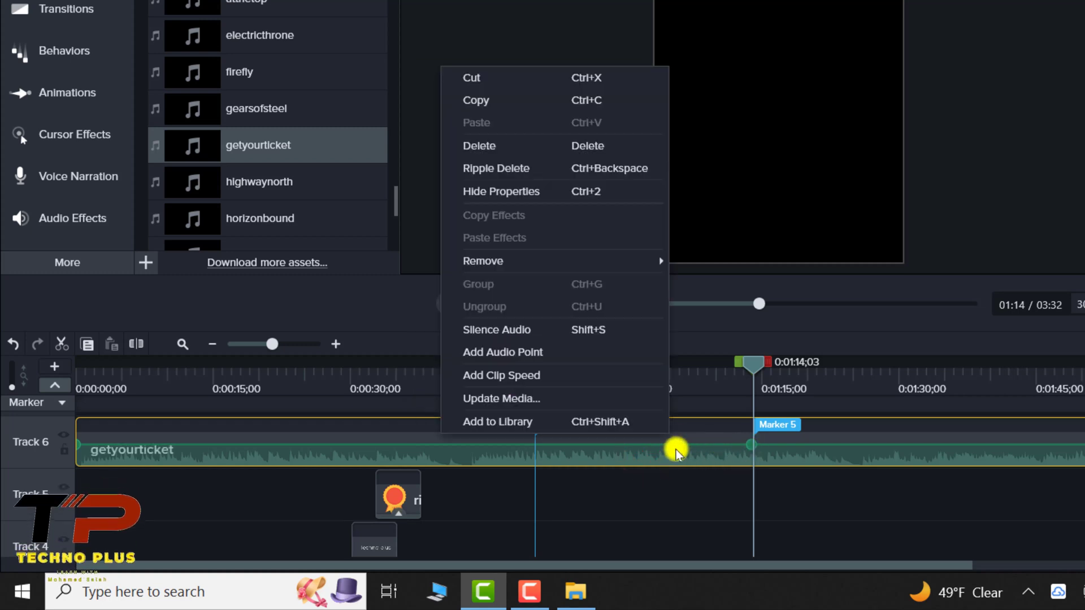
{"action": "left_click", "coordinate": [526, 351]}
{"action": "left_click_drag", "start_coordinate": [674, 445], "coordinate": [550, 446]}
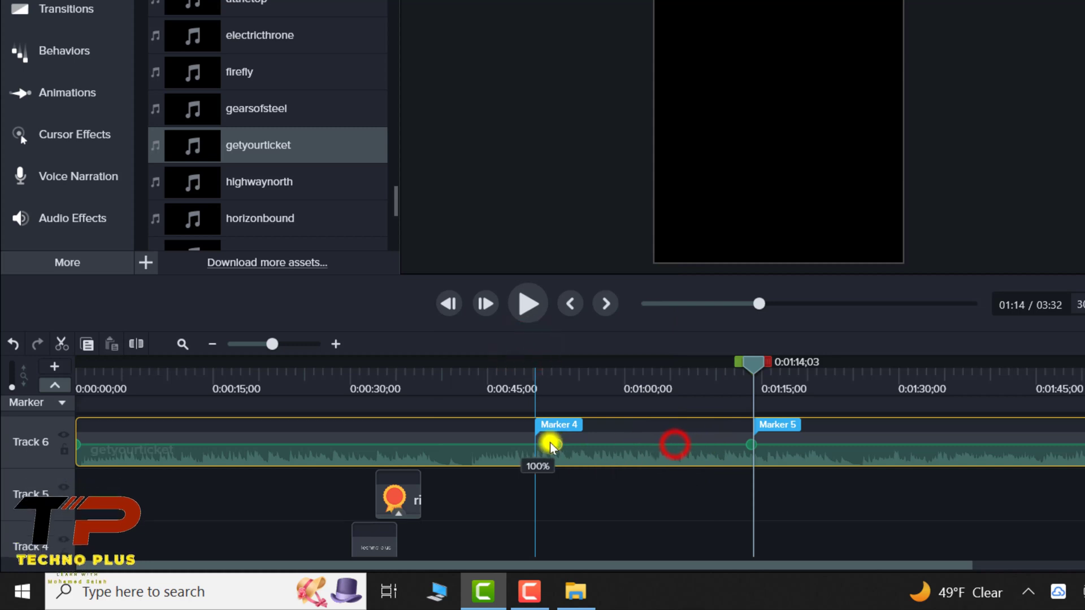
Add two more audio points lowered to silence so the music mutes between Marker 4 and Marker 5, and play the start of that section.
{"action": "right_click", "coordinate": [637, 450]}
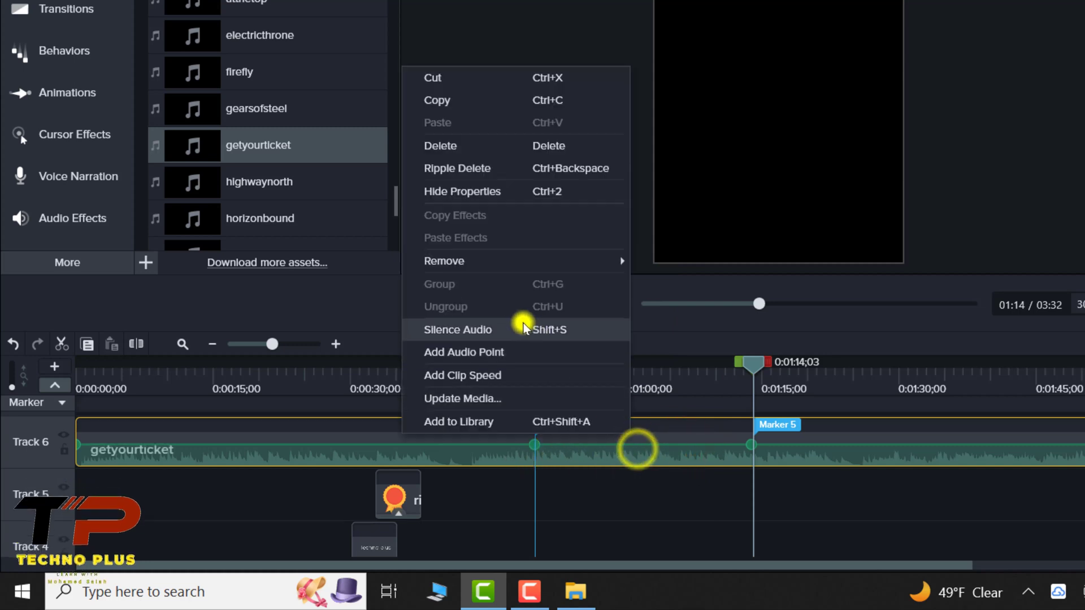
{"action": "left_click", "coordinate": [501, 351]}
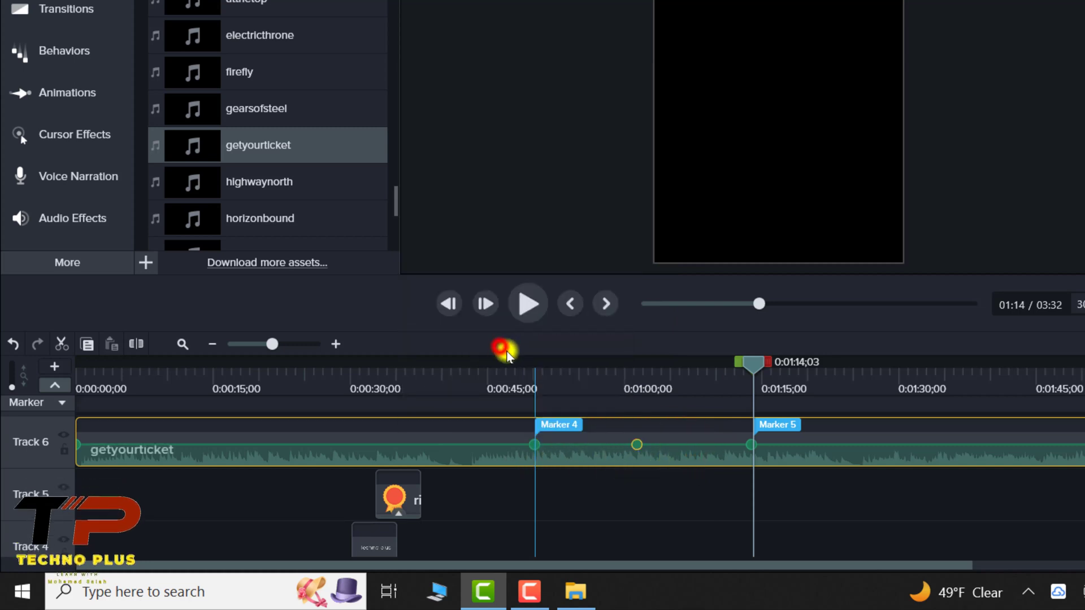
{"action": "mouse_move", "coordinate": [634, 444]}
{"action": "left_mouse_down"}
{"action": "mouse_move", "coordinate": [746, 452]}
{"action": "mouse_move", "coordinate": [752, 464]}
{"action": "left_mouse_up"}
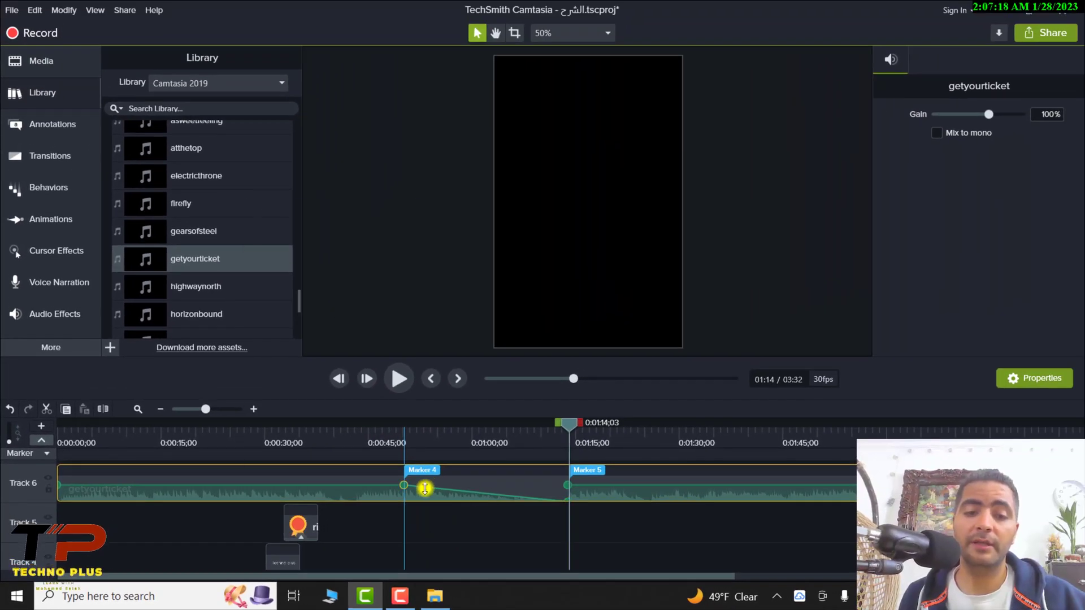
{"action": "right_click", "coordinate": [425, 489]}
{"action": "left_click", "coordinate": [315, 418]}
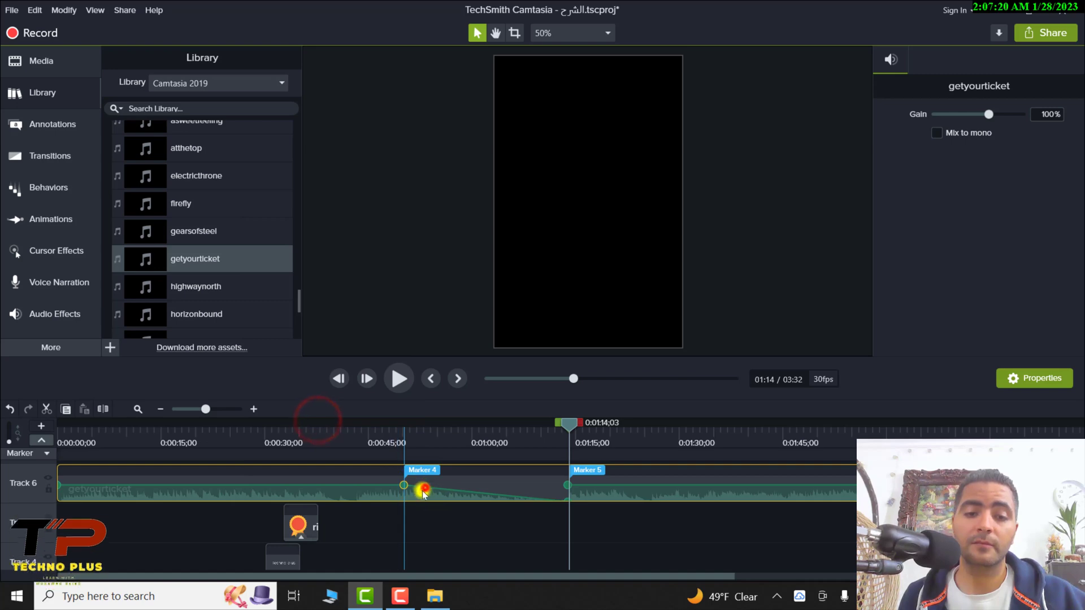
{"action": "left_click_drag", "start_coordinate": [424, 490], "coordinate": [405, 503]}
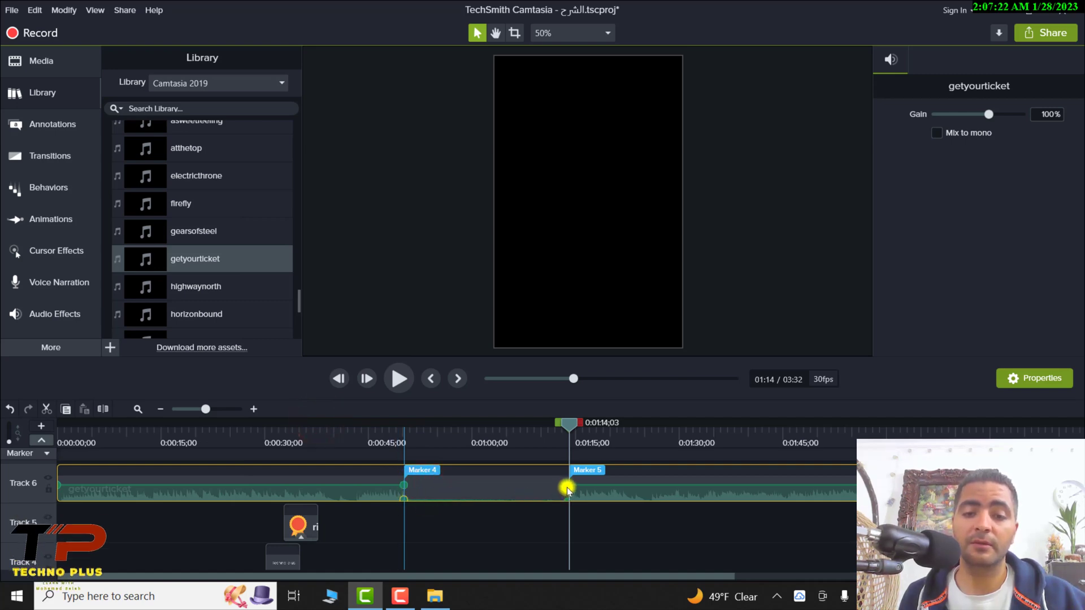
{"action": "left_click_drag", "start_coordinate": [568, 423], "coordinate": [389, 425]}
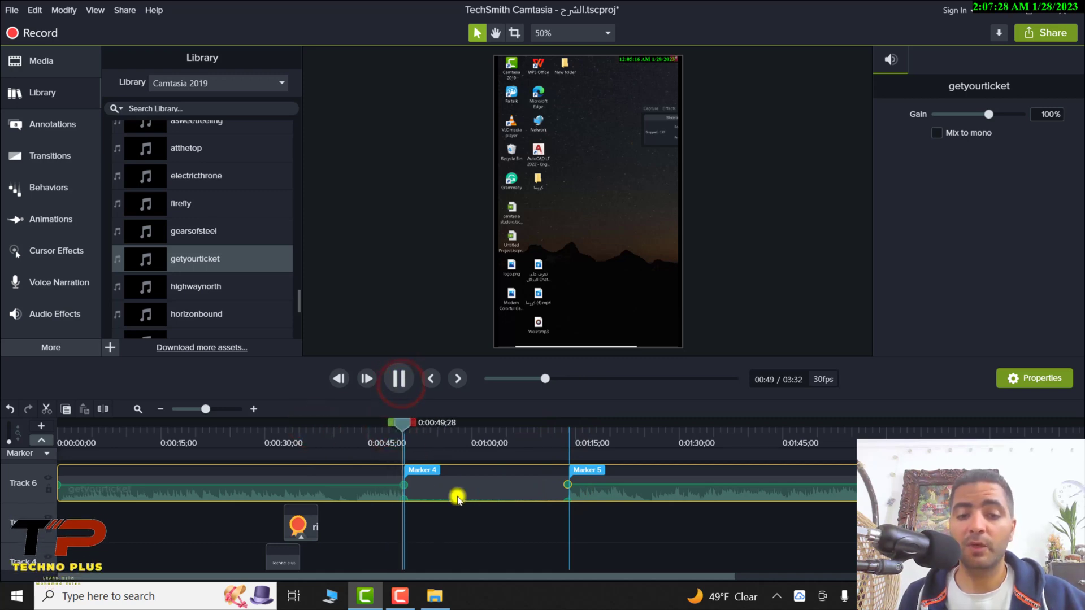
{"action": "left_click", "coordinate": [404, 500]}
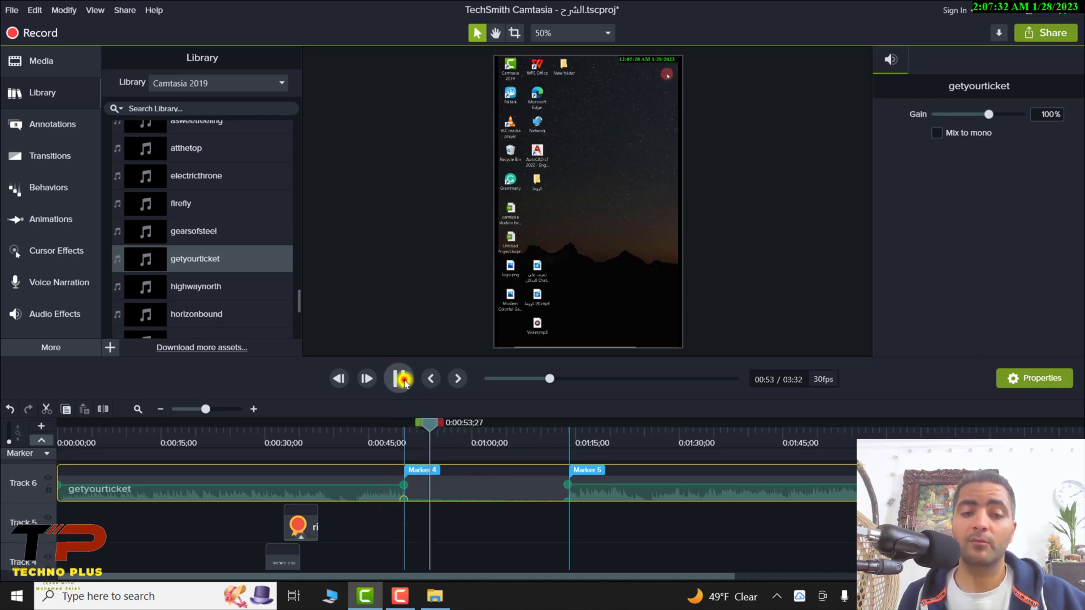
Separate the audio from the second recording clip on Track 1 and delete the separated audio from Track 2.
{"action": "scroll", "coordinate": [565, 488], "scroll_direction": "down", "scroll_amount": 3}
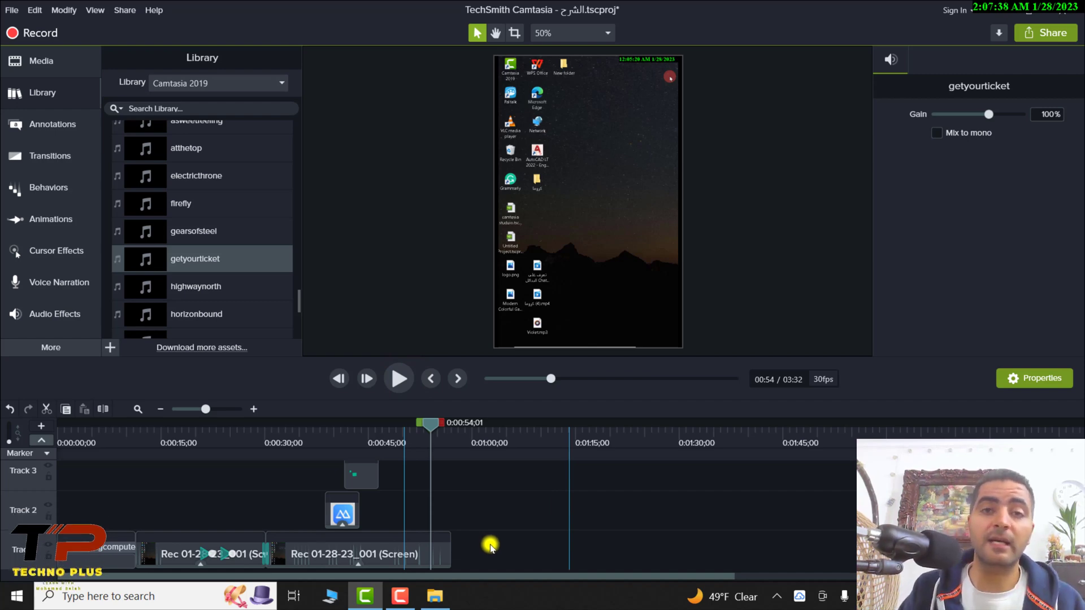
{"action": "left_click", "coordinate": [363, 549]}
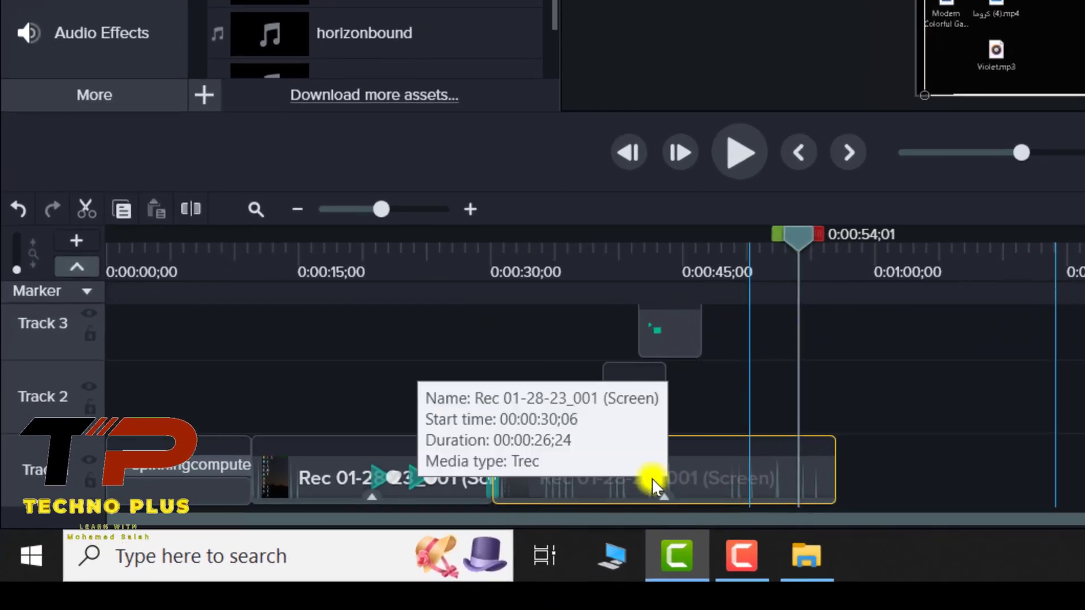
{"action": "right_click", "coordinate": [652, 478]}
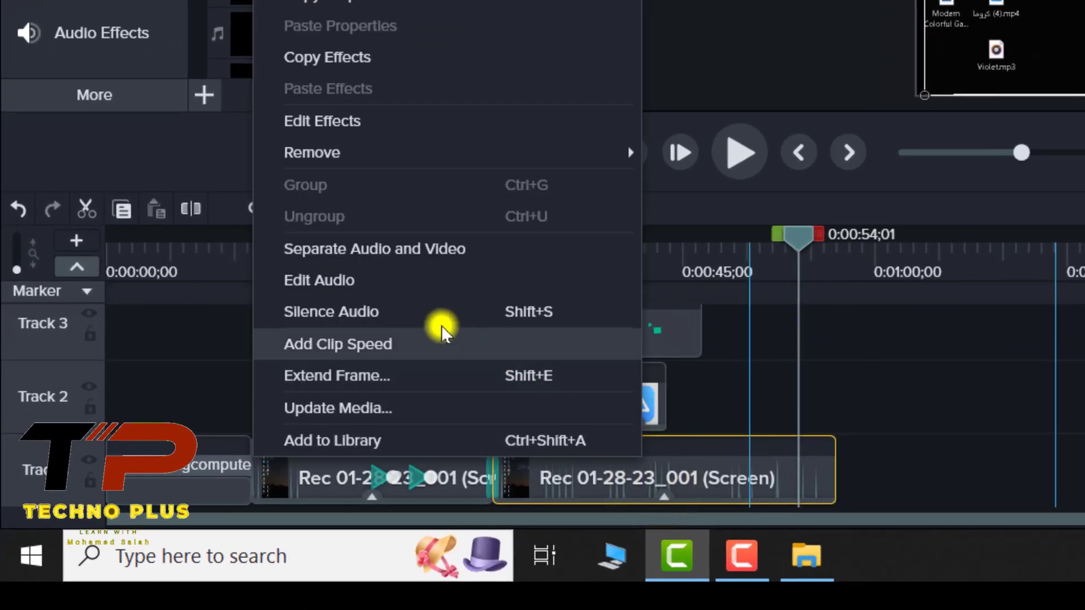
{"action": "left_click", "coordinate": [422, 250]}
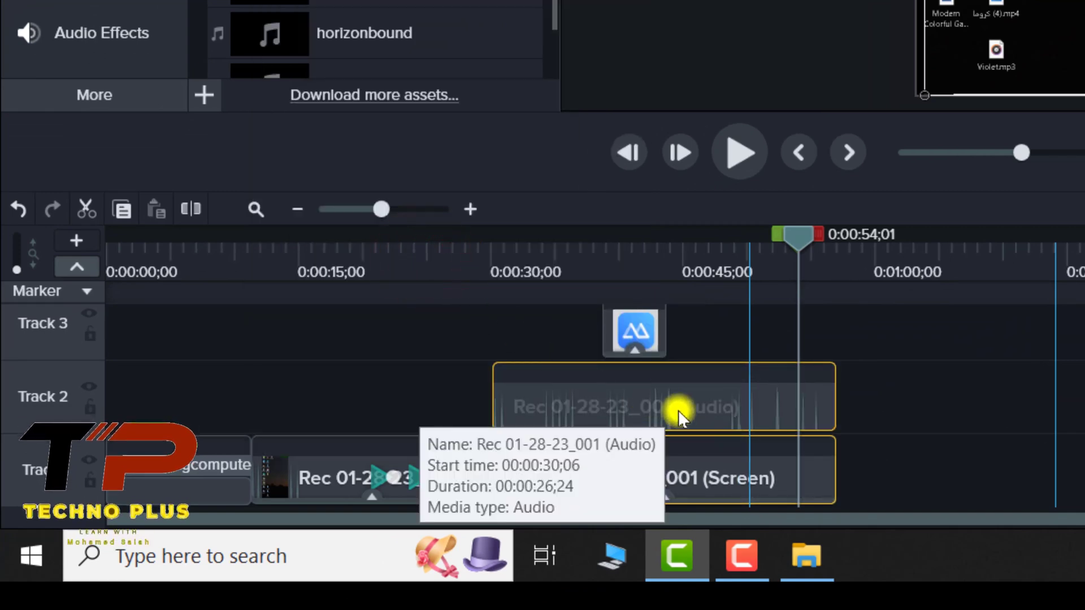
{"action": "left_click", "coordinate": [668, 394]}
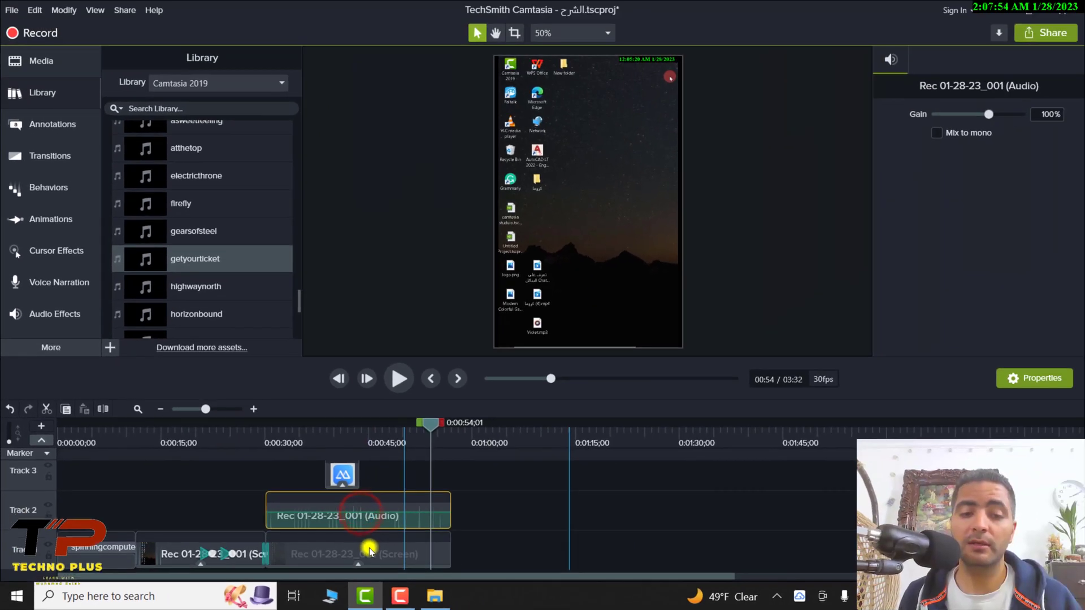
{"action": "left_click", "coordinate": [369, 551]}
{"action": "left_click", "coordinate": [364, 516]}
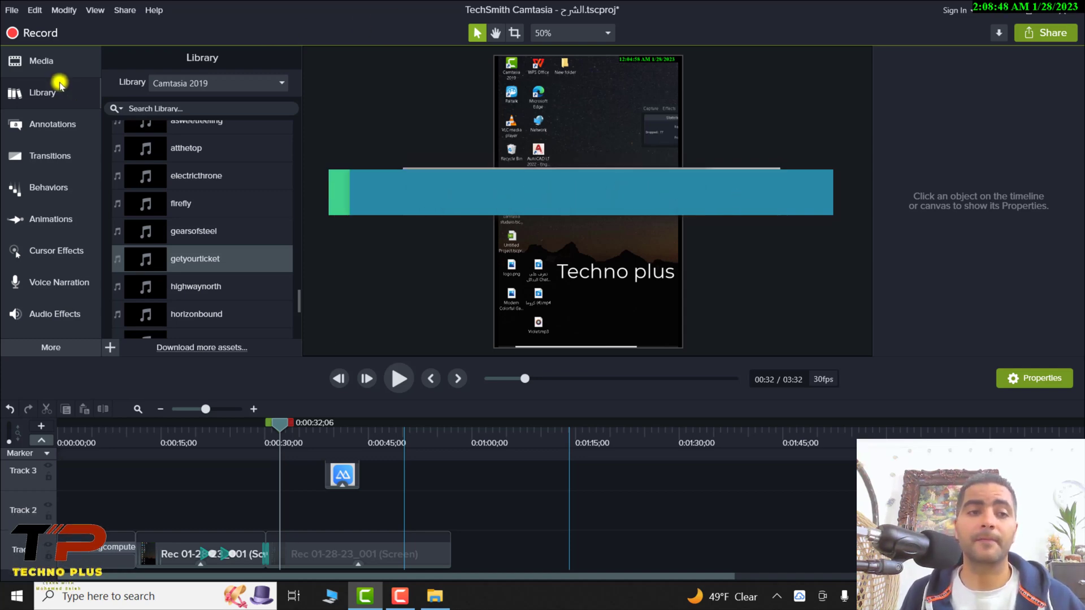
Add the green-screen video كروما (4).mp4 to Track 2, ending with the second recording clip, and position it at X 0.0, Y -186.8.
{"action": "left_click", "coordinate": [48, 63]}
{"action": "scroll", "coordinate": [170, 209], "scroll_direction": "up", "scroll_amount": 3}
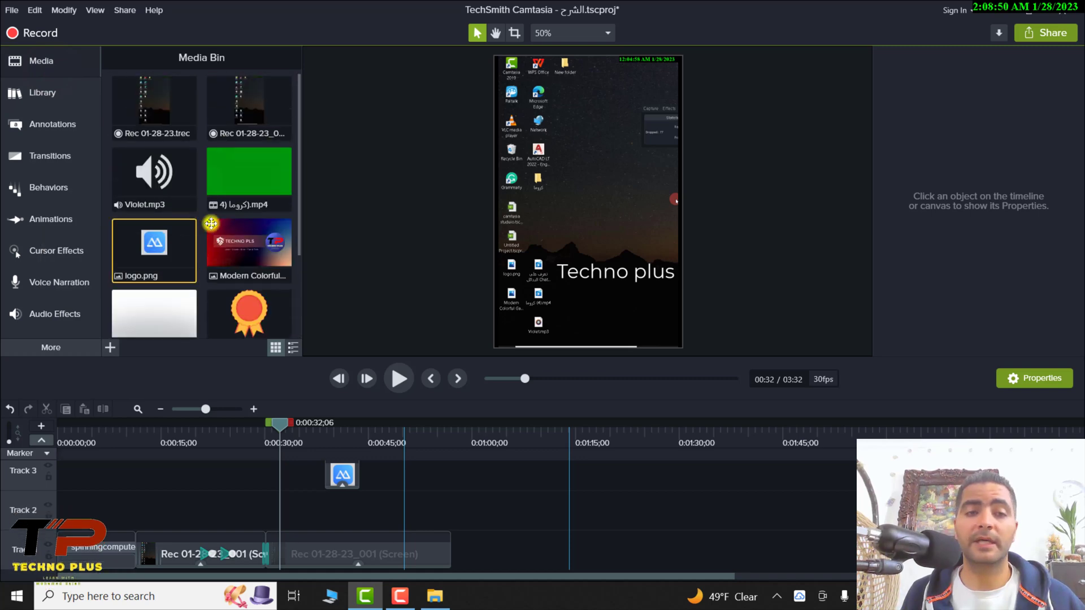
{"action": "left_click_drag", "start_coordinate": [249, 184], "coordinate": [436, 379]}
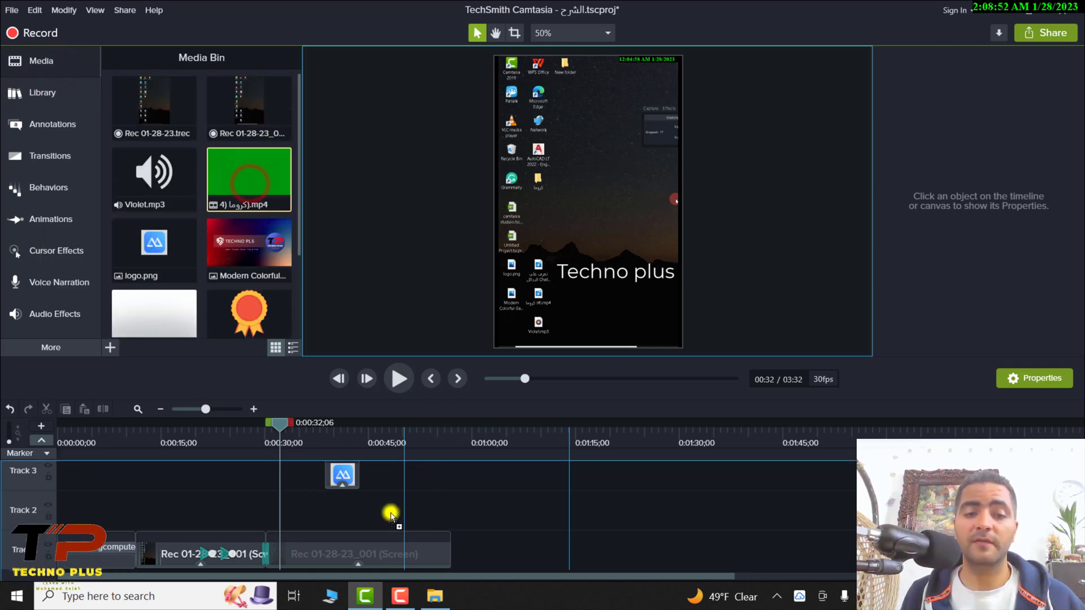
{"action": "left_click_drag", "start_coordinate": [390, 515], "coordinate": [428, 511]}
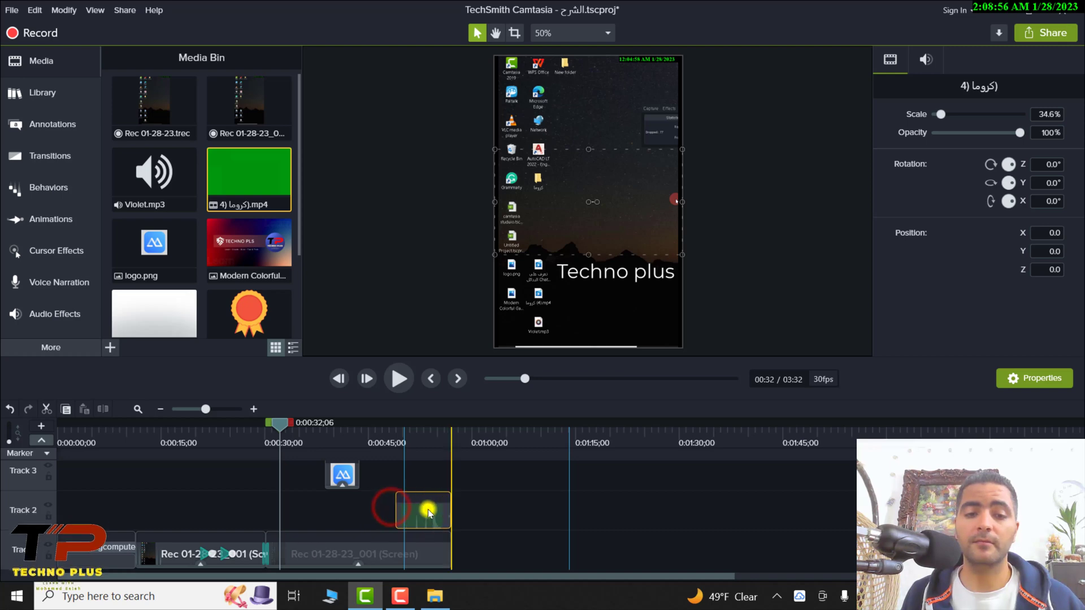
{"action": "left_click_drag", "start_coordinate": [281, 424], "coordinate": [404, 441]}
{"action": "left_click_drag", "start_coordinate": [592, 242], "coordinate": [584, 292]}
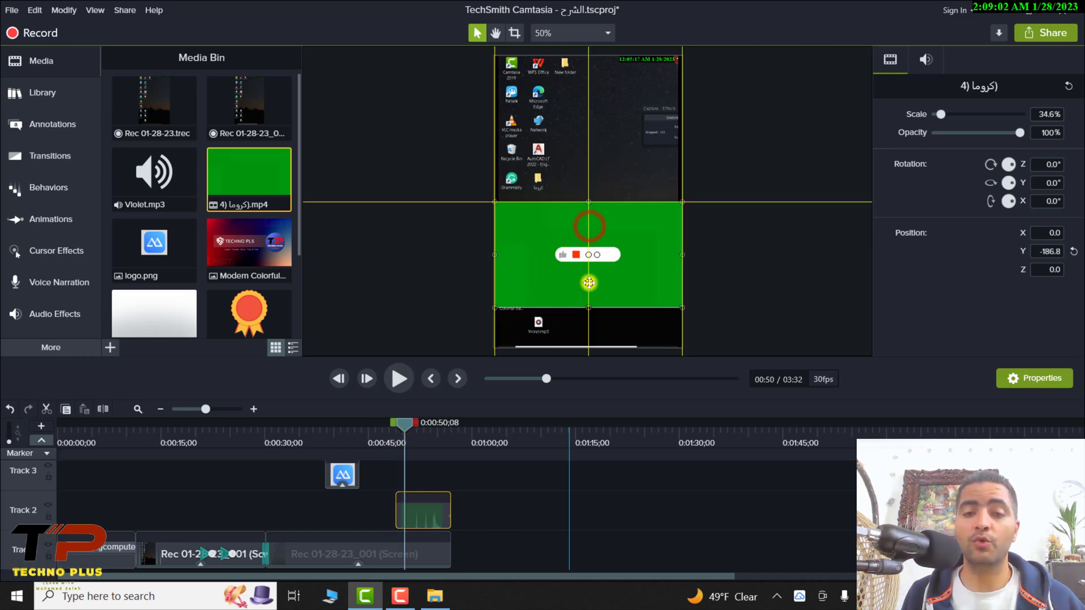
Apply the Remove a Color effect to the green-screen clip and sample its green background #00980E with the eyedropper.
{"action": "left_click", "coordinate": [56, 314]}
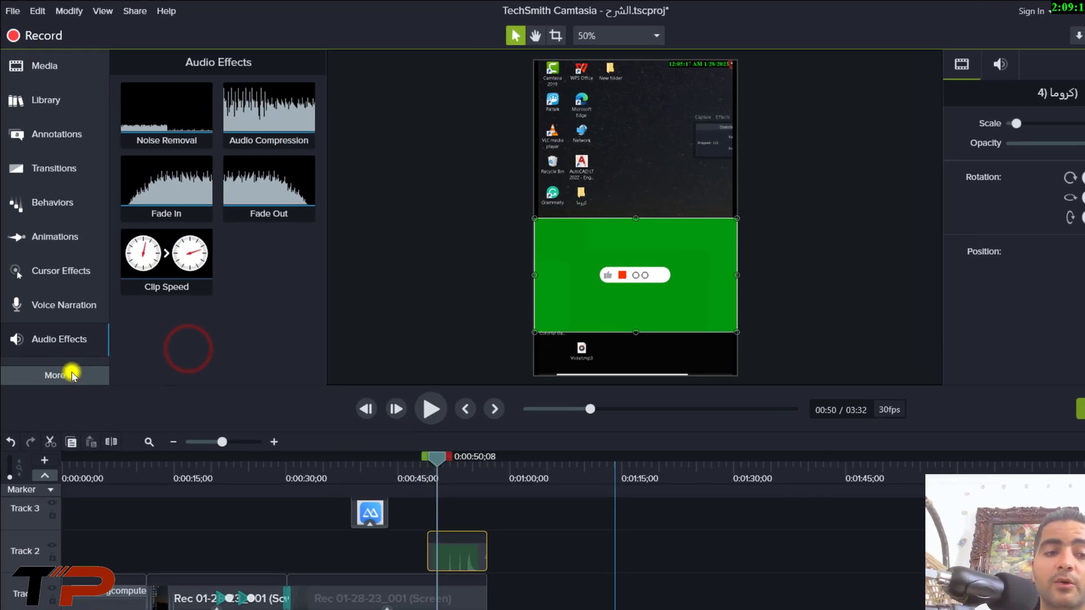
{"action": "left_click", "coordinate": [56, 348]}
{"action": "left_click", "coordinate": [180, 475]}
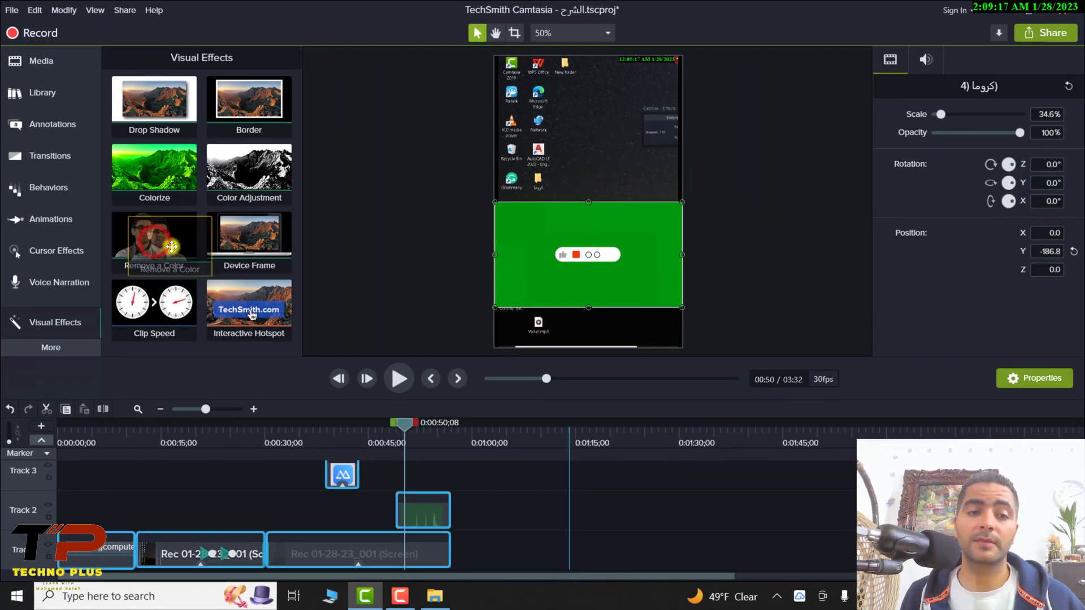
{"action": "left_click_drag", "start_coordinate": [143, 256], "coordinate": [442, 521]}
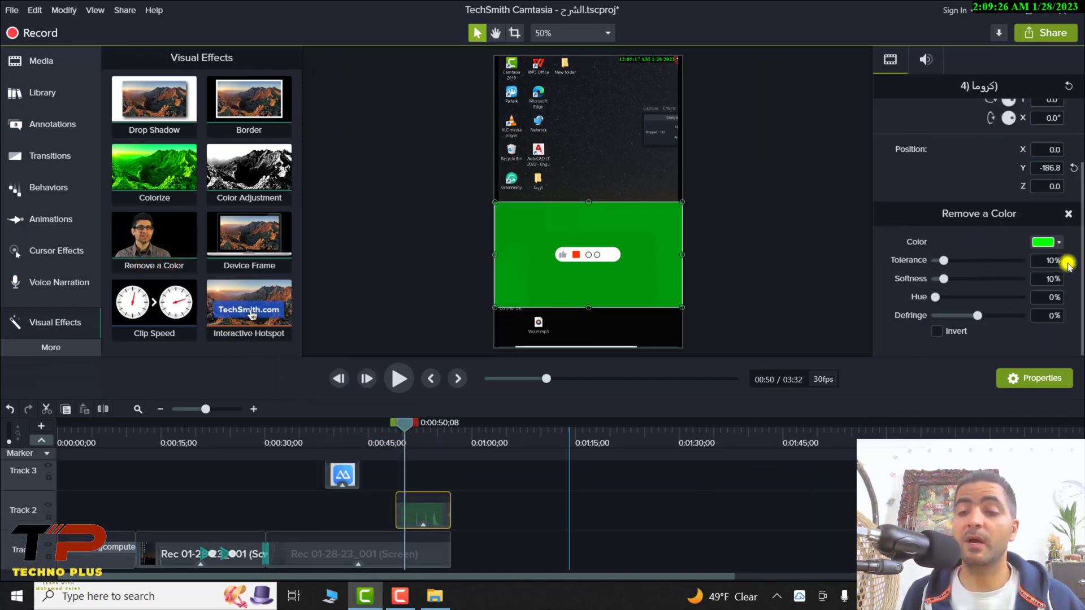
{"action": "left_click", "coordinate": [1061, 243]}
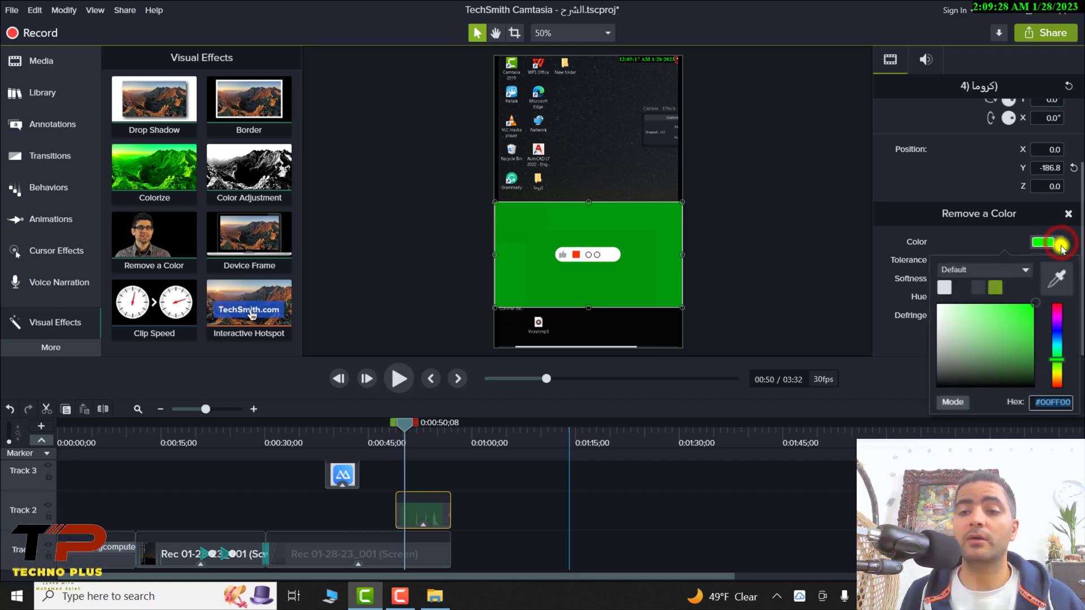
{"action": "left_click", "coordinate": [1060, 277]}
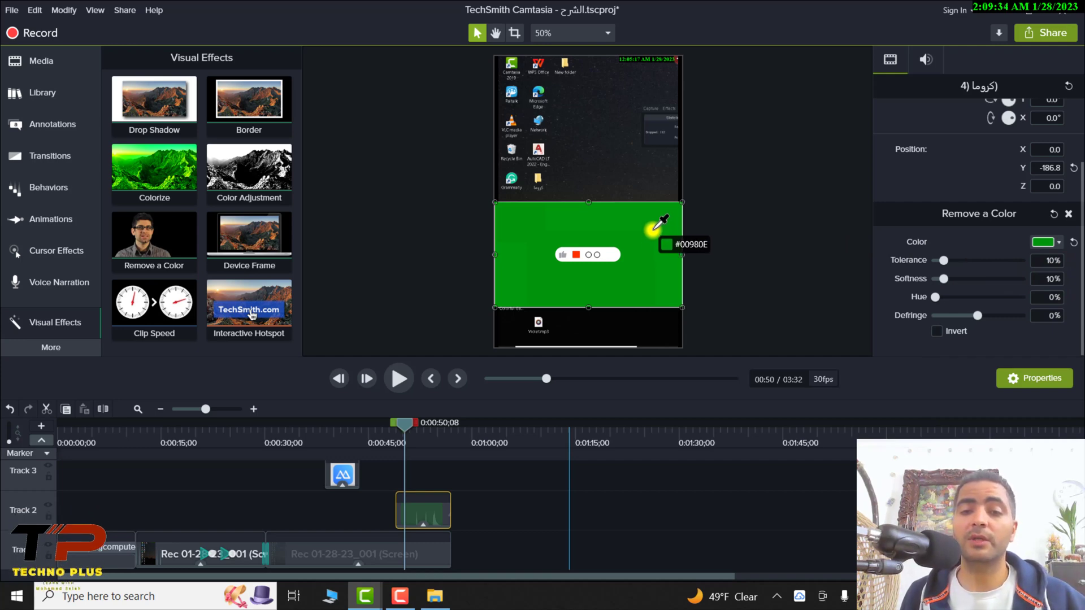
{"action": "left_click", "coordinate": [655, 227]}
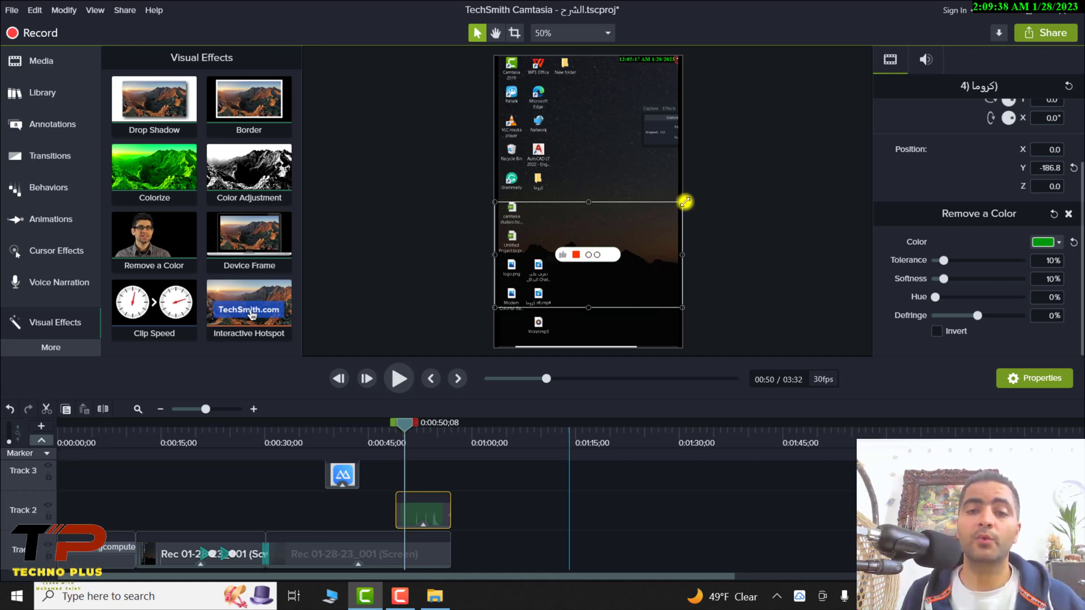
Enlarge the keyed clip, position it at X 123.6, Y -317.2, preview it, and return the playhead to 0:00:40;20.
{"action": "left_click_drag", "start_coordinate": [683, 202], "coordinate": [767, 139]}
{"action": "left_click_drag", "start_coordinate": [629, 241], "coordinate": [669, 279]}
{"action": "left_click", "coordinate": [760, 216]}
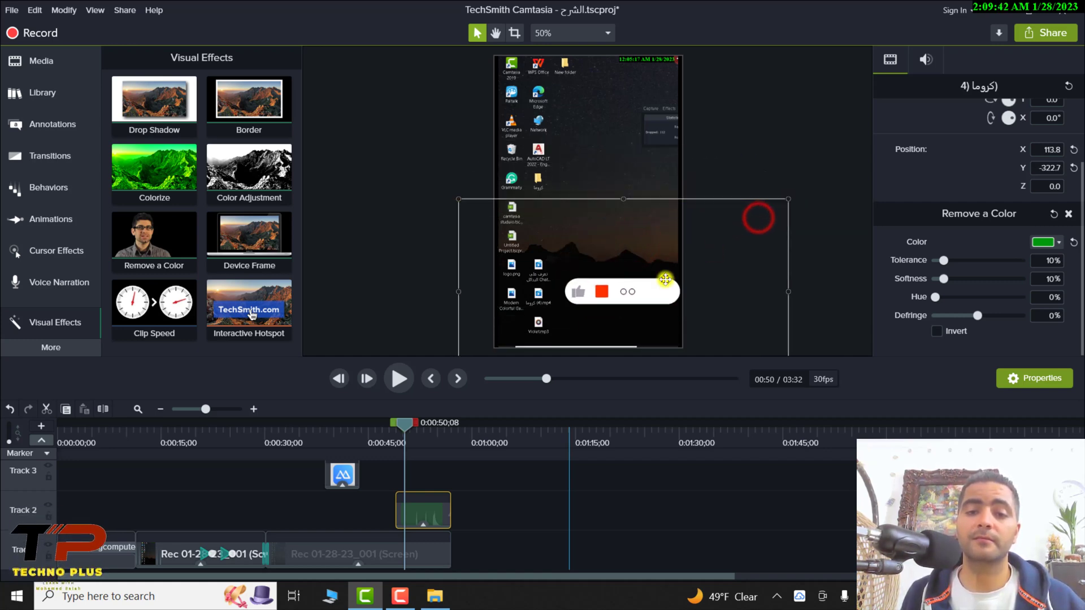
{"action": "left_click_drag", "start_coordinate": [403, 424], "coordinate": [386, 424]}
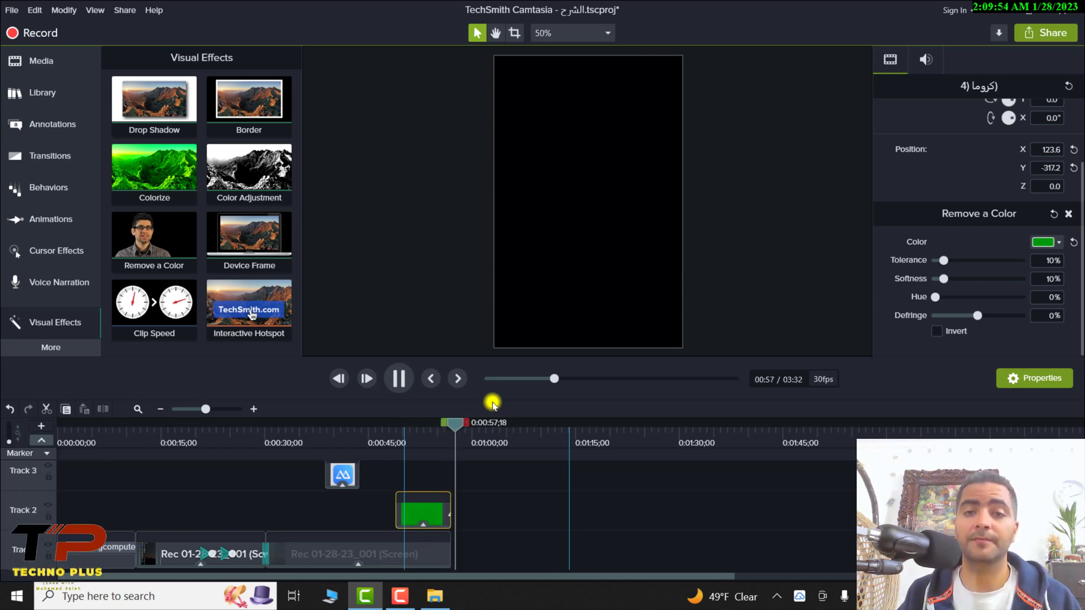
{"action": "left_click_drag", "start_coordinate": [465, 427], "coordinate": [339, 431]}
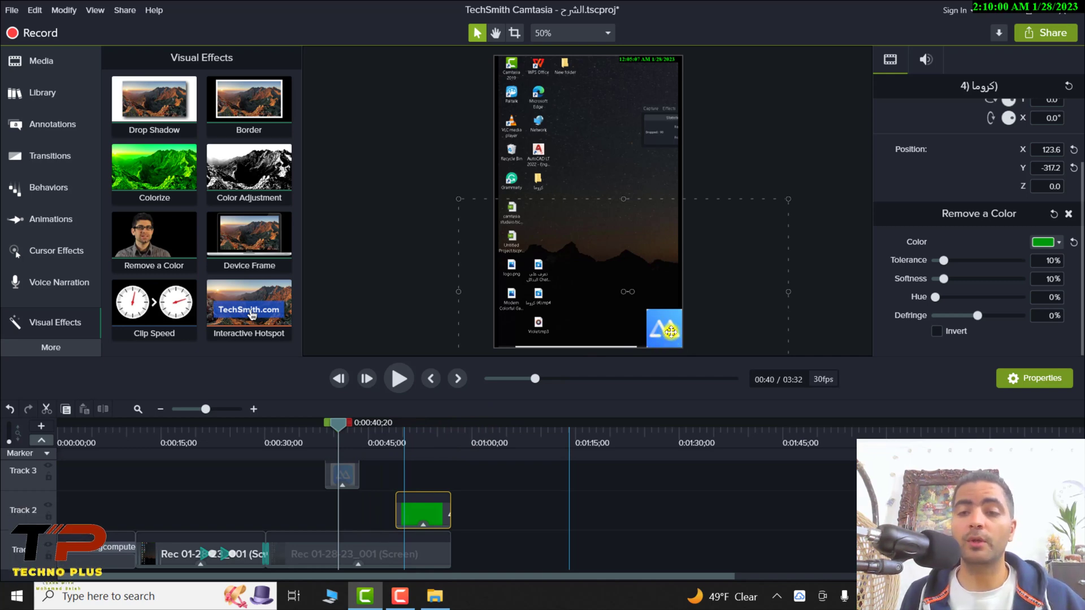
{"action": "left_click", "coordinate": [51, 325]}
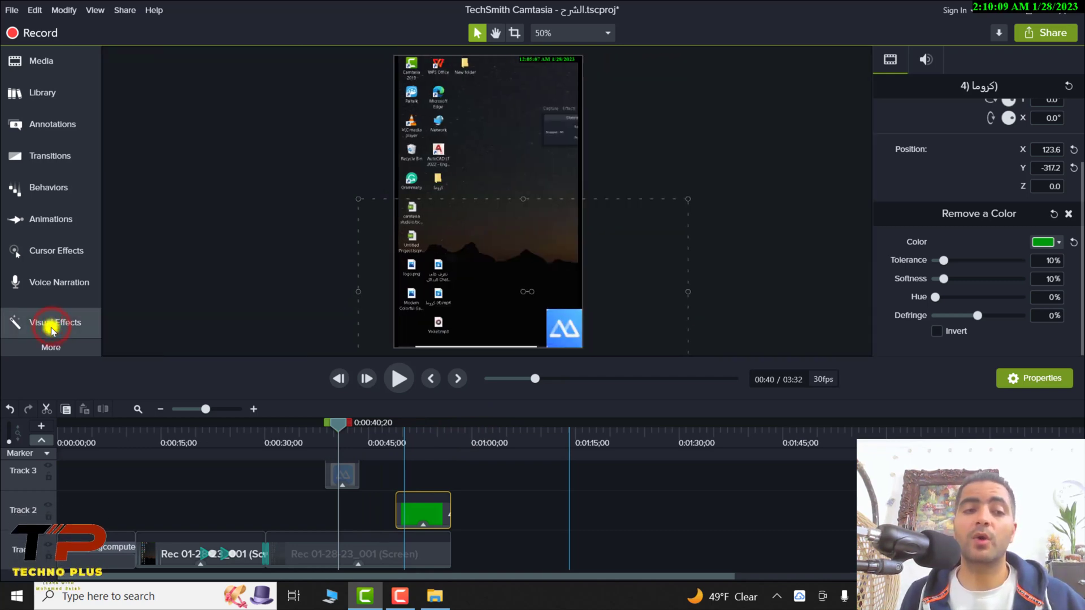
Apply Remove a Color to the Track 3 logo with its blue background sampled, and enlarge the logo to position X 162.5, Y -342.1.
{"action": "left_click", "coordinate": [51, 326]}
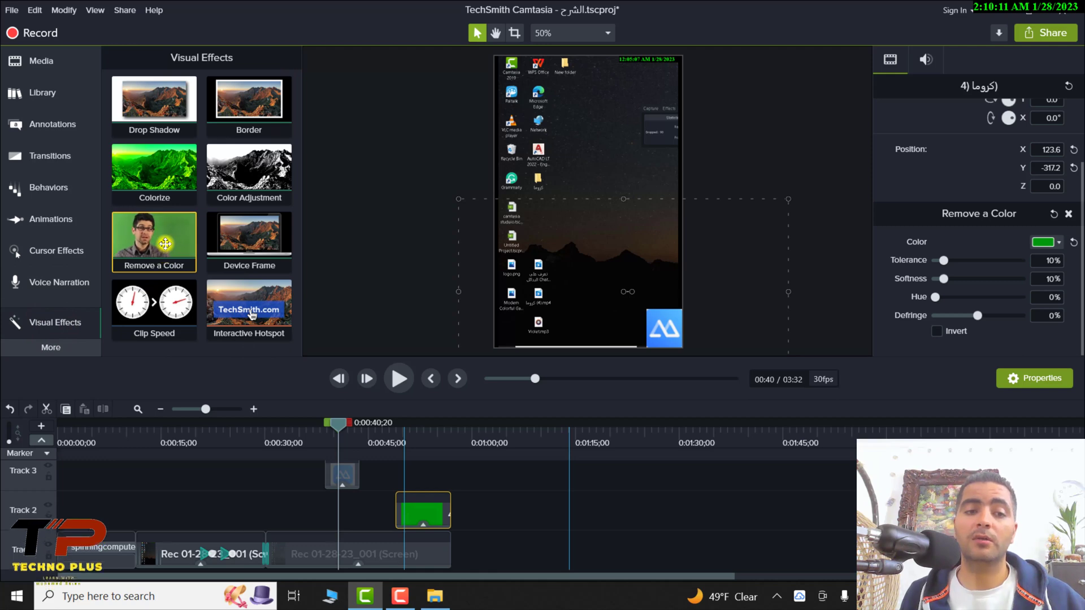
{"action": "left_click_drag", "start_coordinate": [165, 239], "coordinate": [352, 473]}
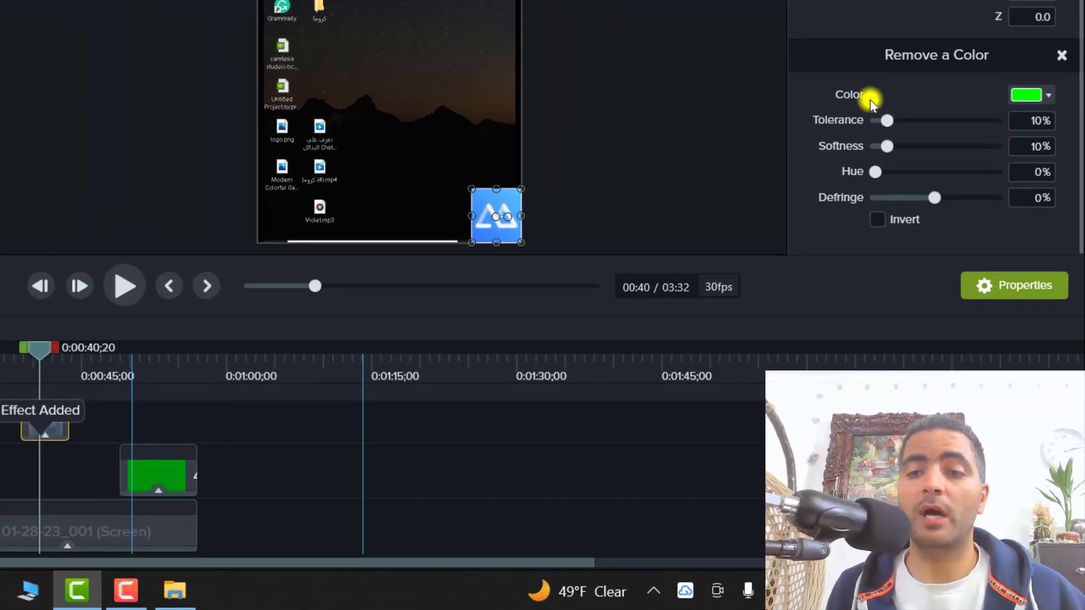
{"action": "left_click", "coordinate": [1030, 95]}
{"action": "left_click", "coordinate": [1052, 157]}
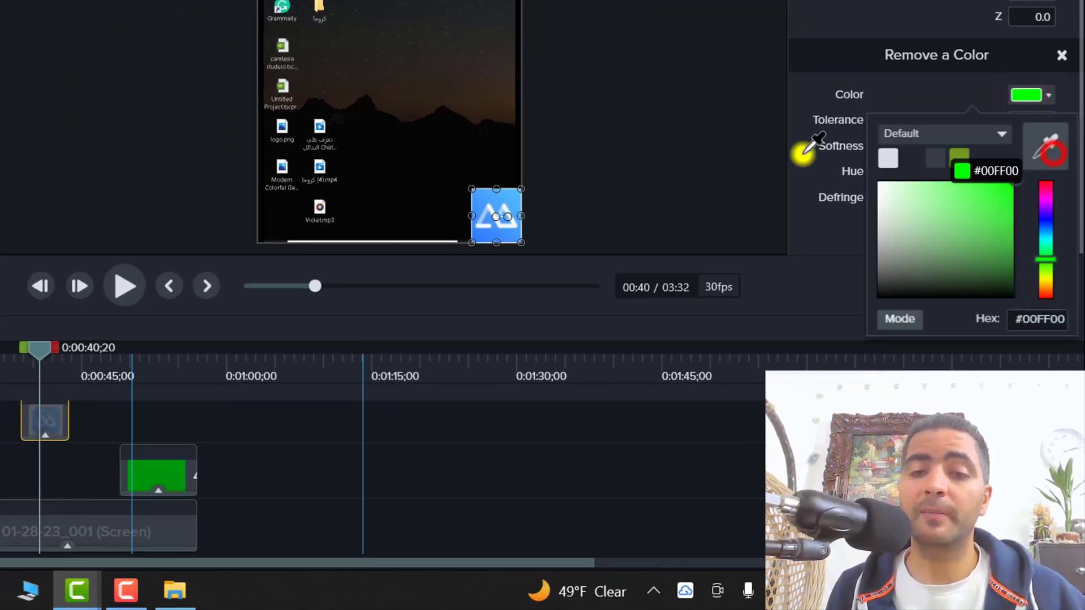
{"action": "left_click", "coordinate": [483, 198]}
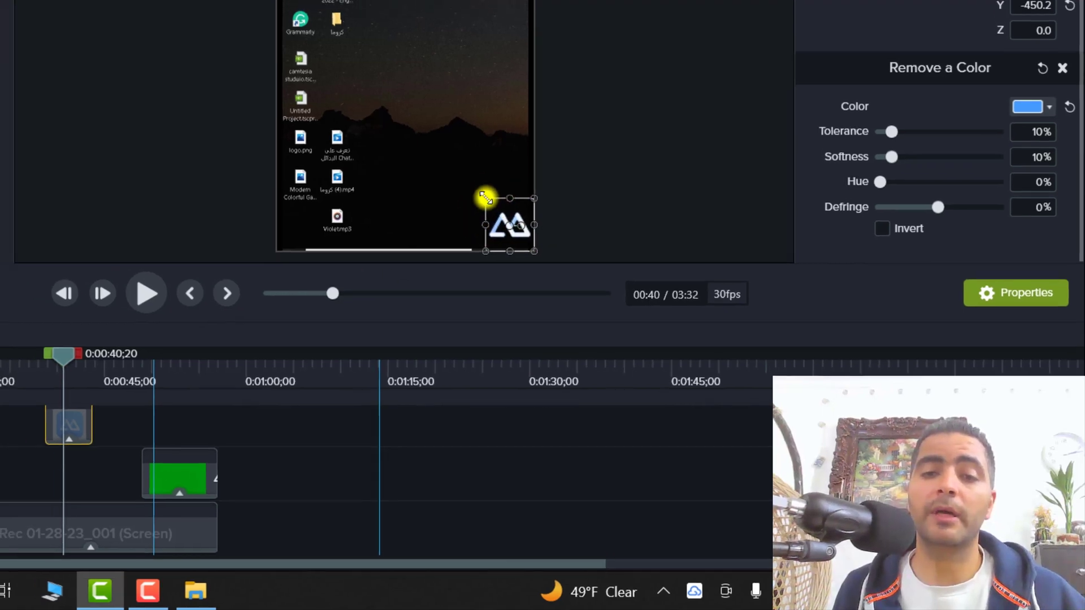
{"action": "left_click_drag", "start_coordinate": [480, 198], "coordinate": [389, 152]}
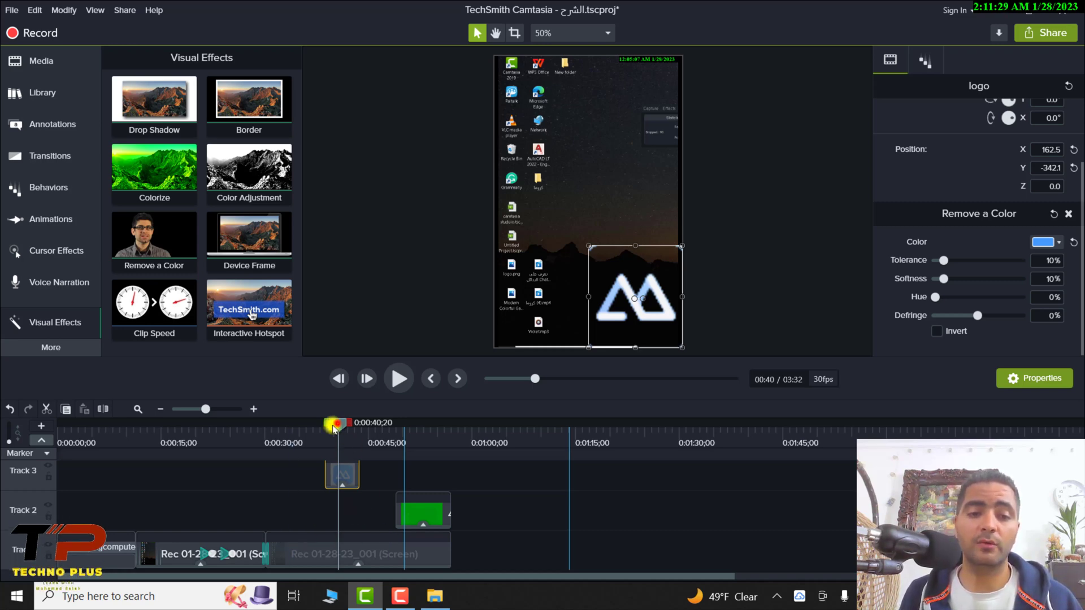
Apply the Noise Removal audio effect to the first recording clip on Track 1.
{"action": "left_click_drag", "start_coordinate": [333, 424], "coordinate": [130, 425]}
{"action": "left_click", "coordinate": [180, 559]}
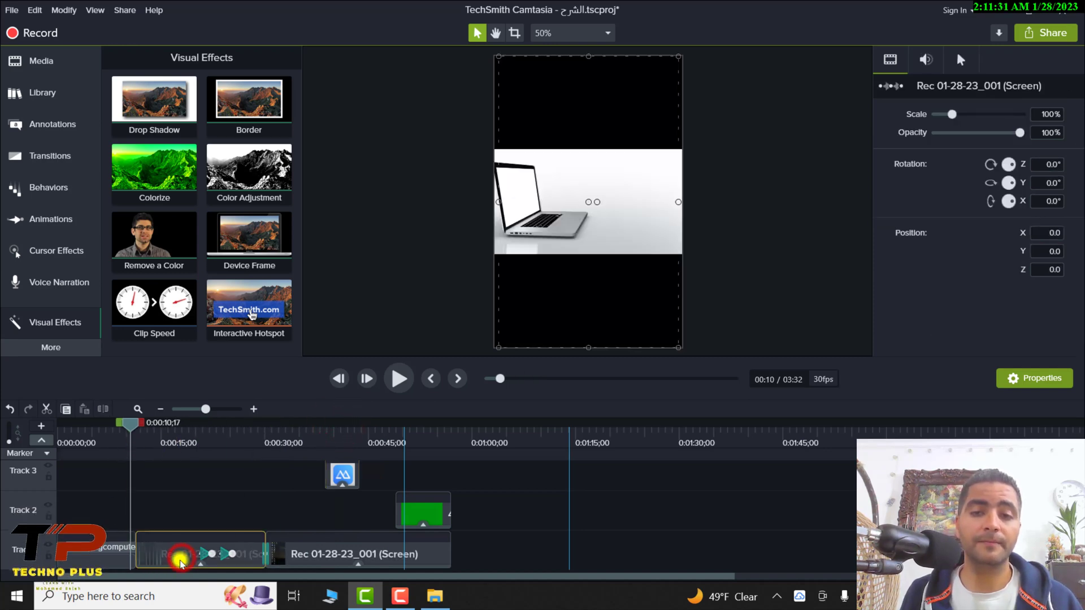
{"action": "left_click_drag", "start_coordinate": [130, 423], "coordinate": [158, 431]}
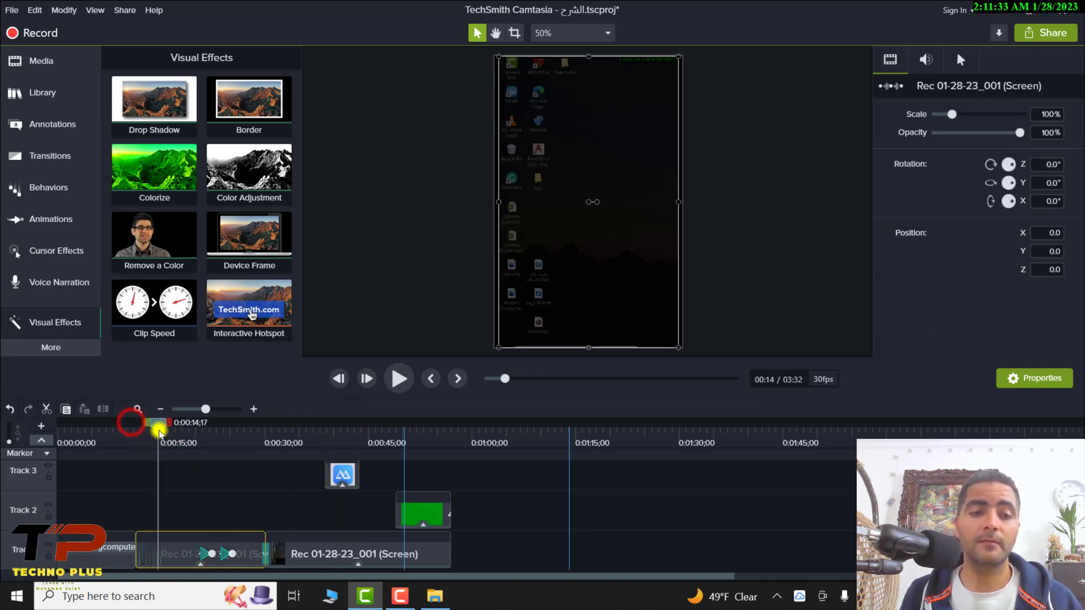
{"action": "left_click", "coordinate": [78, 334]}
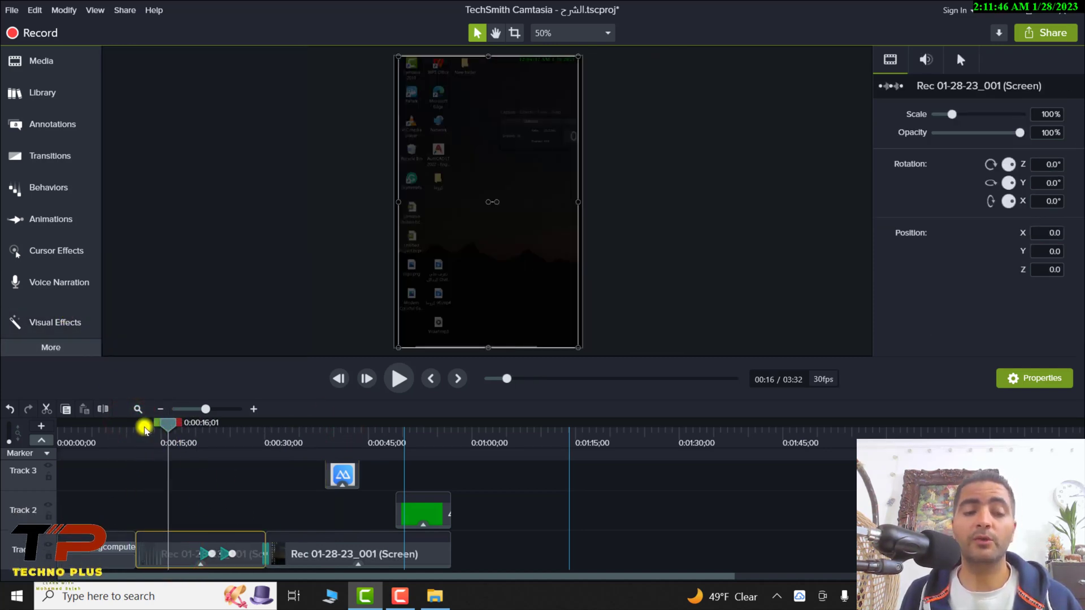
{"action": "left_click", "coordinate": [52, 348]}
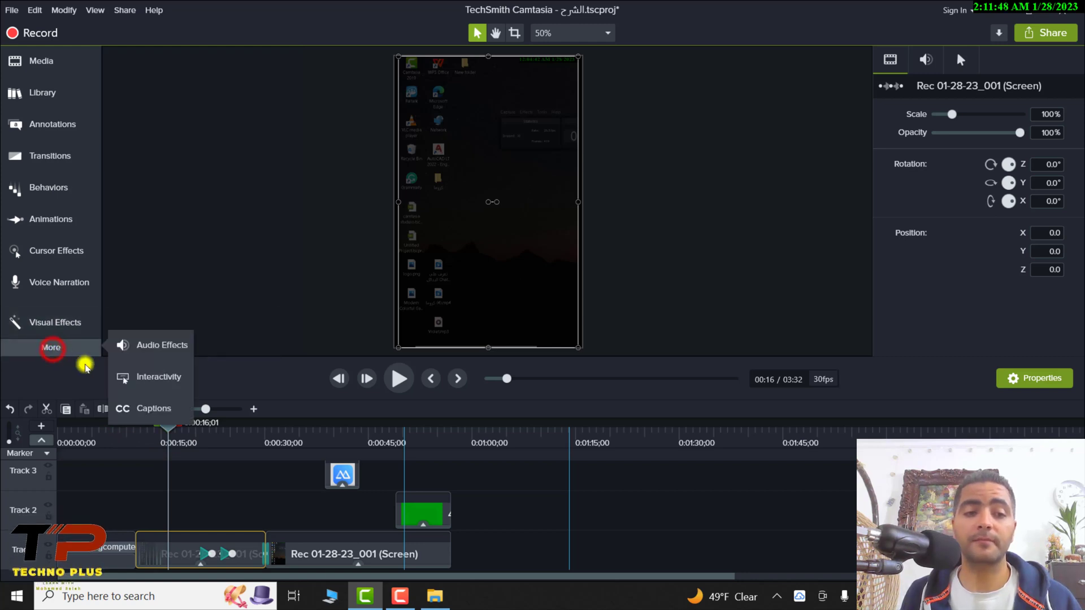
{"action": "left_click", "coordinate": [138, 348]}
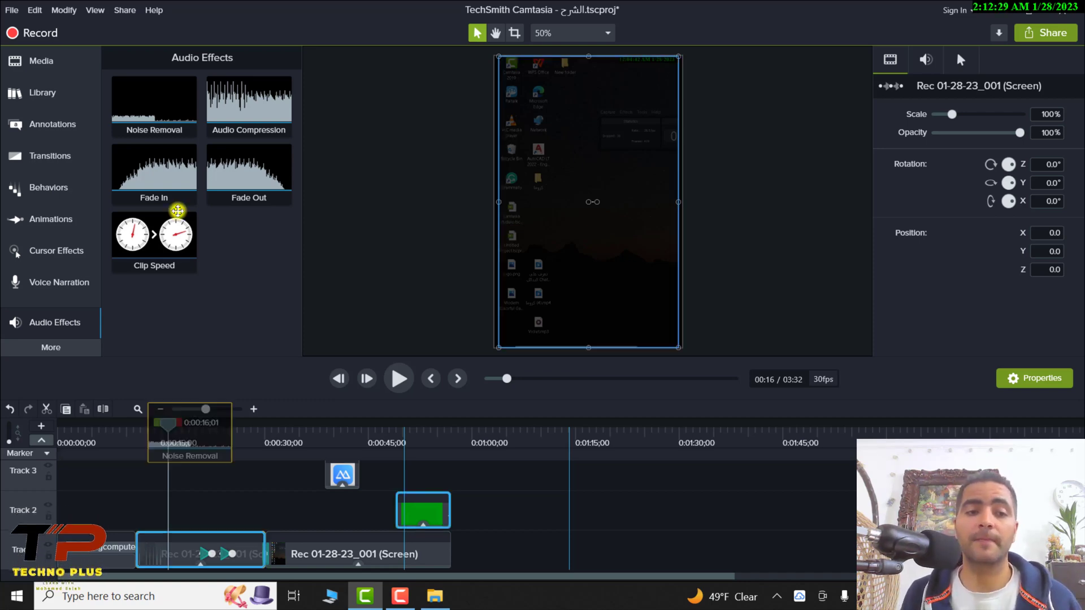
{"action": "left_click_drag", "start_coordinate": [180, 148], "coordinate": [188, 573]}
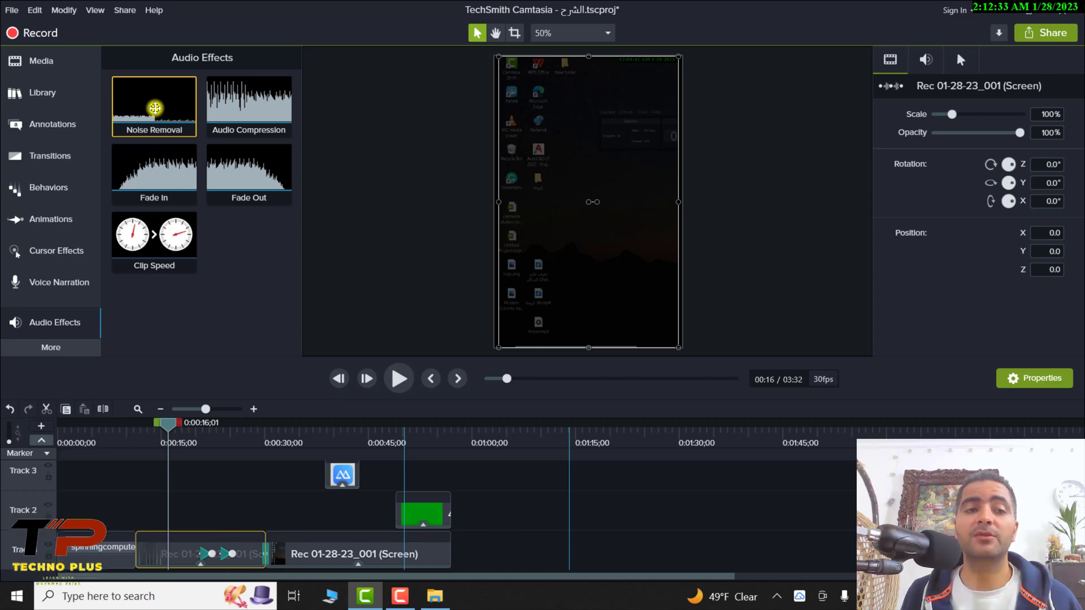
{"action": "left_click_drag", "start_coordinate": [157, 102], "coordinate": [202, 542]}
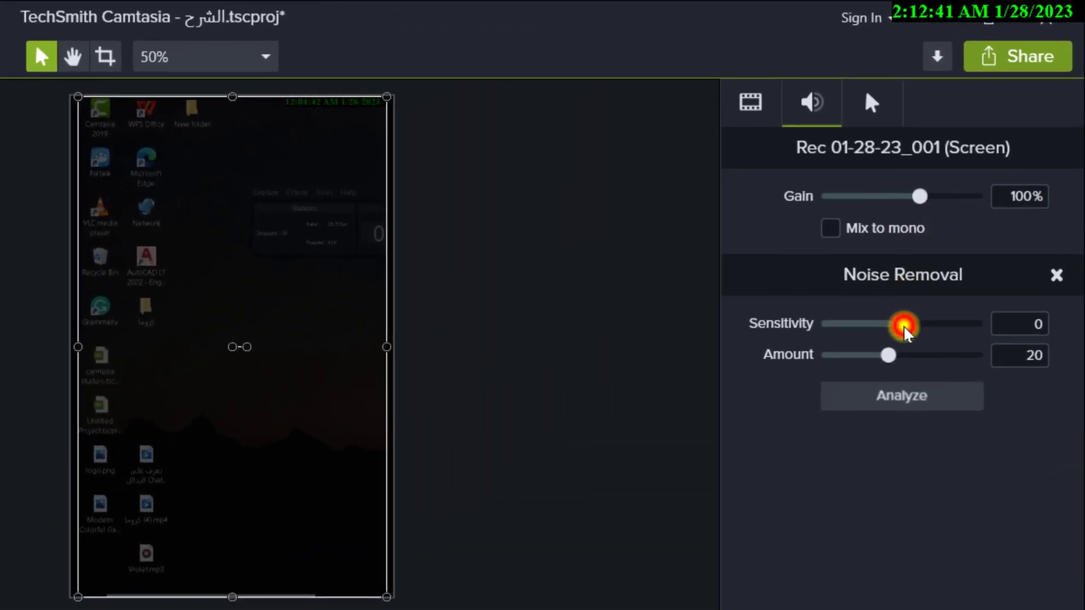
Set the first recording clip's Noise Removal sensitivity to 3 and amount to 16, and its audio gain to 132%.
{"action": "left_click_drag", "start_coordinate": [904, 328], "coordinate": [877, 354]}
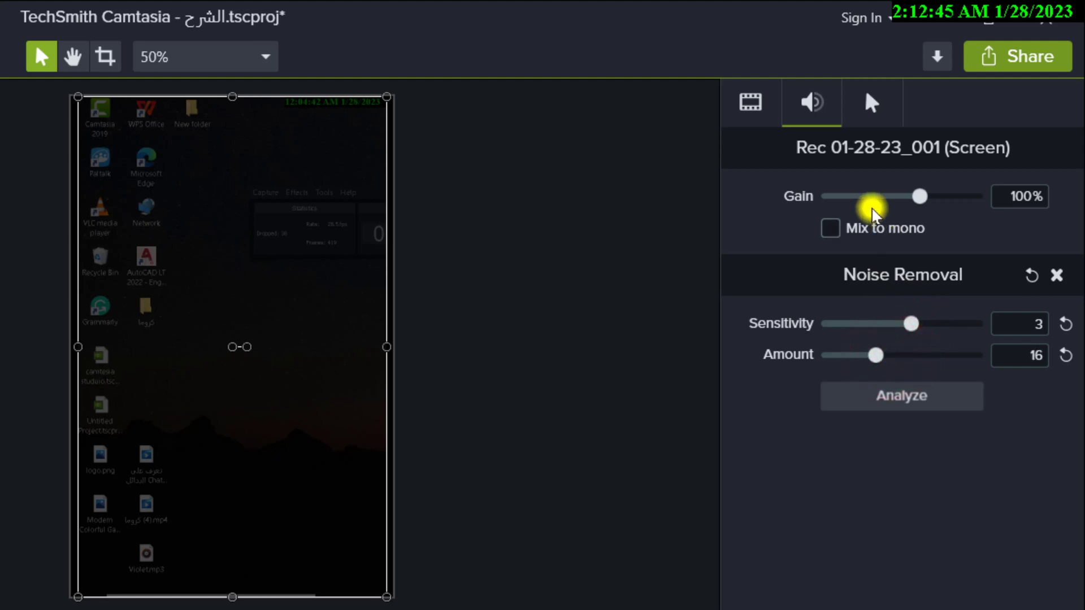
{"action": "left_click_drag", "start_coordinate": [921, 196], "coordinate": [996, 209]}
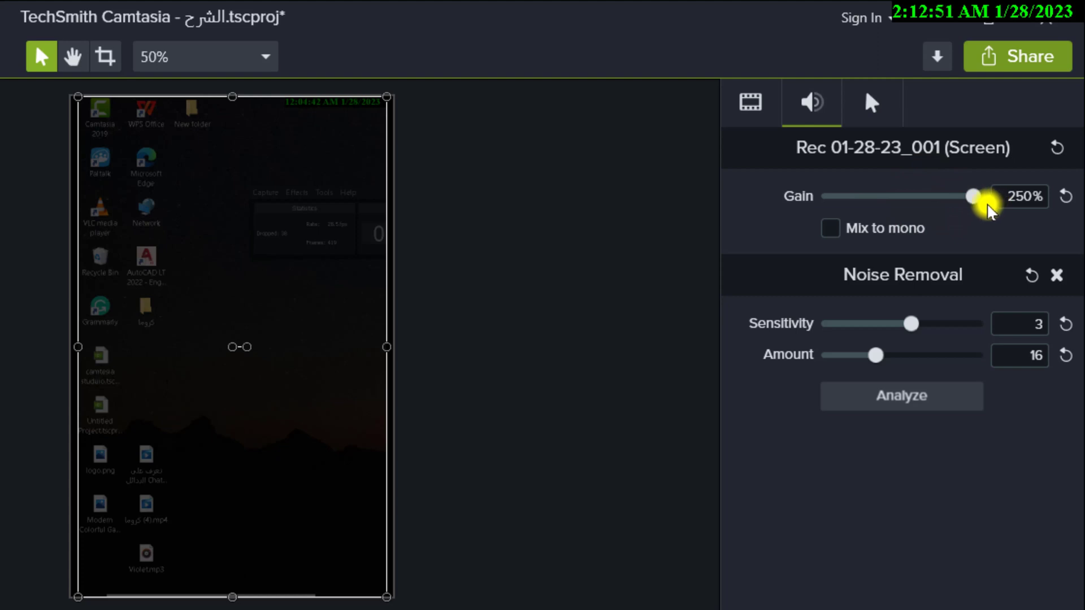
{"action": "left_click_drag", "start_coordinate": [978, 201], "coordinate": [932, 194]}
{"action": "left_click", "coordinate": [885, 103]}
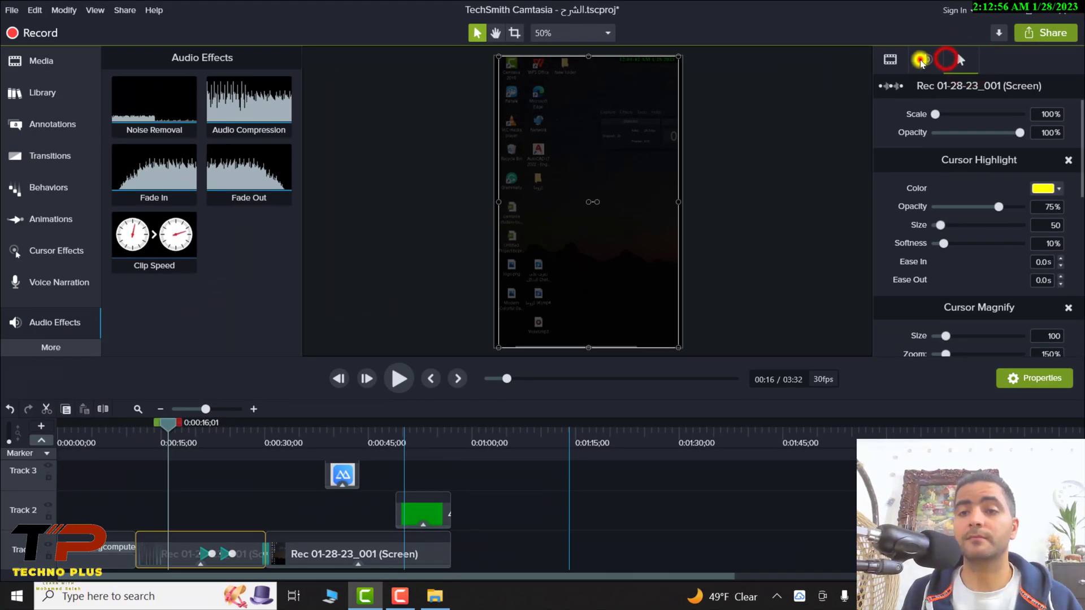
{"action": "left_click", "coordinate": [883, 75]}
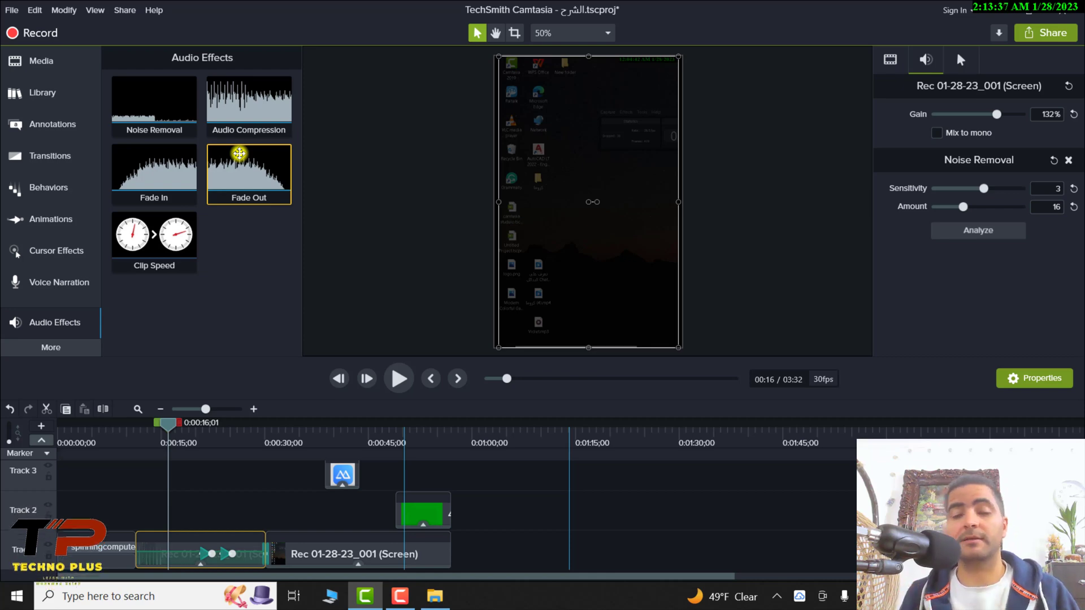
Add an audio Fade In and Fade Out to the first recording clip and scrub through both fades.
{"action": "left_click_drag", "start_coordinate": [152, 178], "coordinate": [149, 550]}
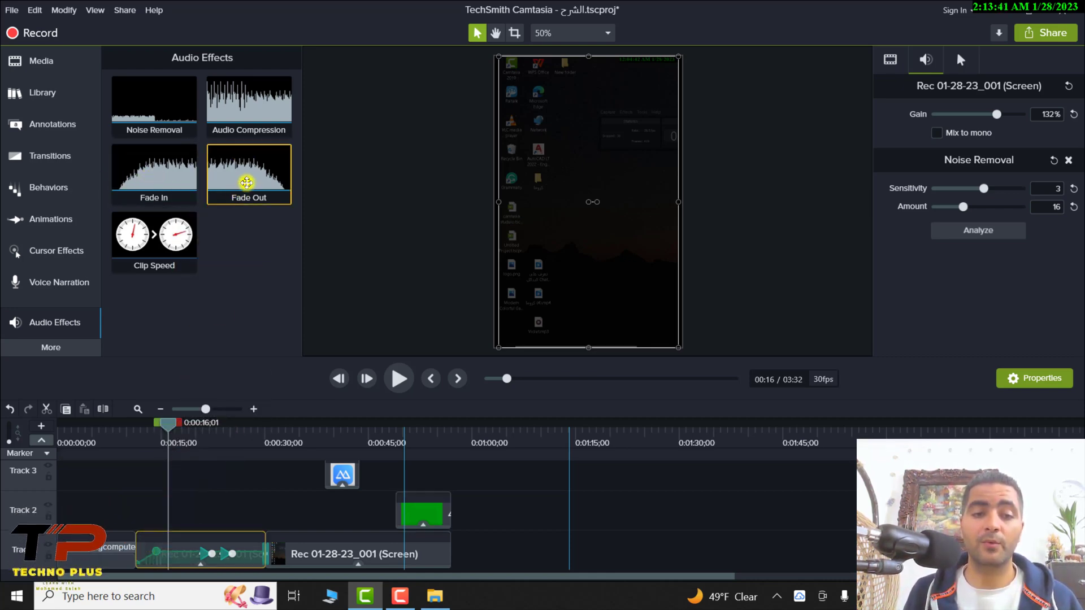
{"action": "left_click_drag", "start_coordinate": [245, 179], "coordinate": [266, 555]}
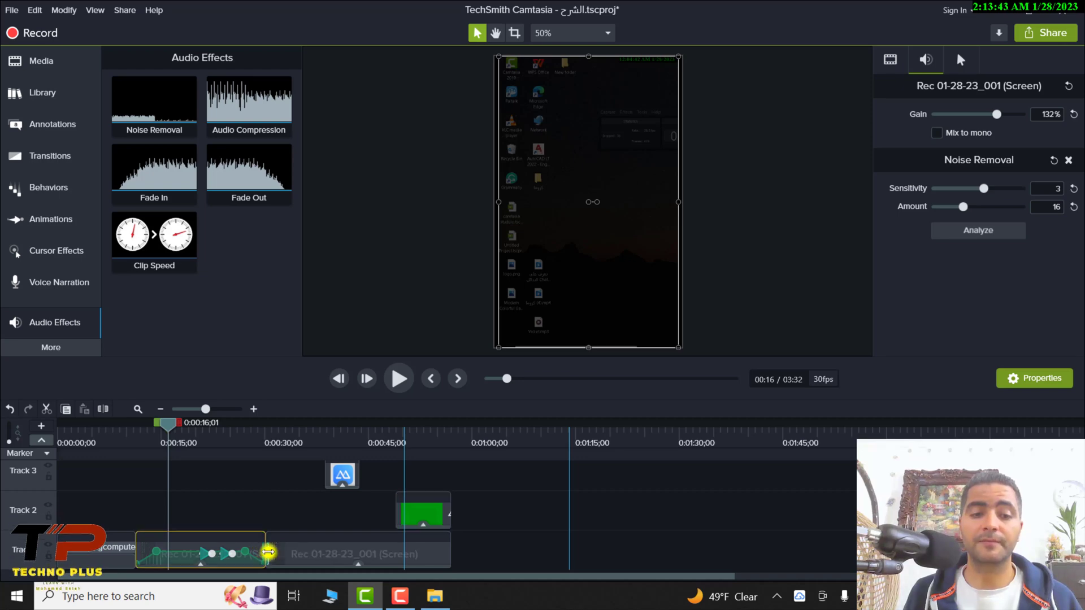
{"action": "left_click_drag", "start_coordinate": [164, 421], "coordinate": [129, 447]}
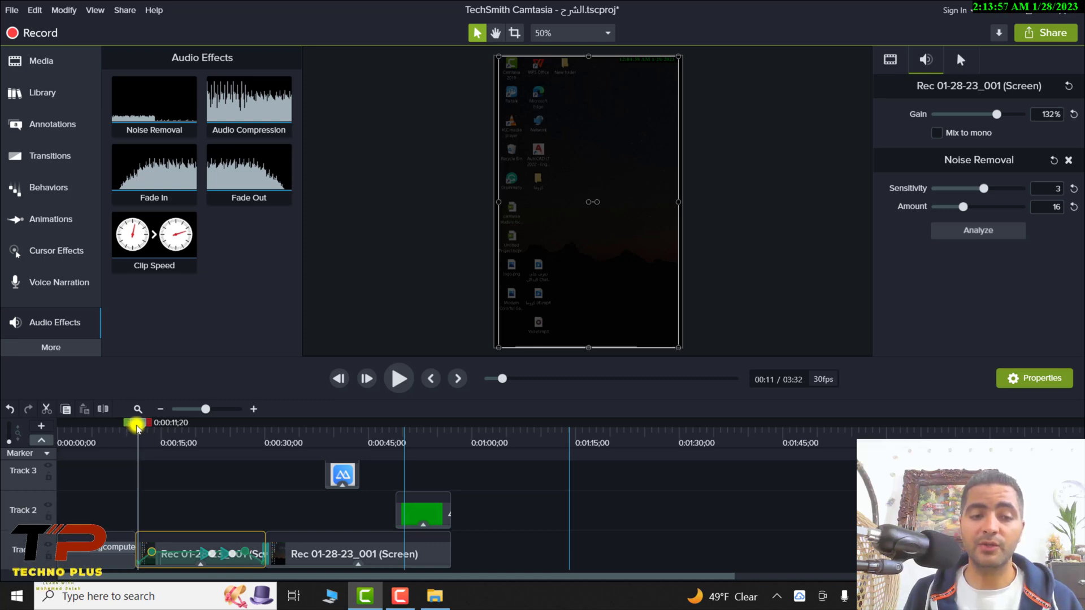
{"action": "mouse_move", "coordinate": [136, 428]}
{"action": "left_mouse_down"}
{"action": "mouse_move", "coordinate": [145, 431]}
{"action": "mouse_move", "coordinate": [131, 430]}
{"action": "left_mouse_up"}
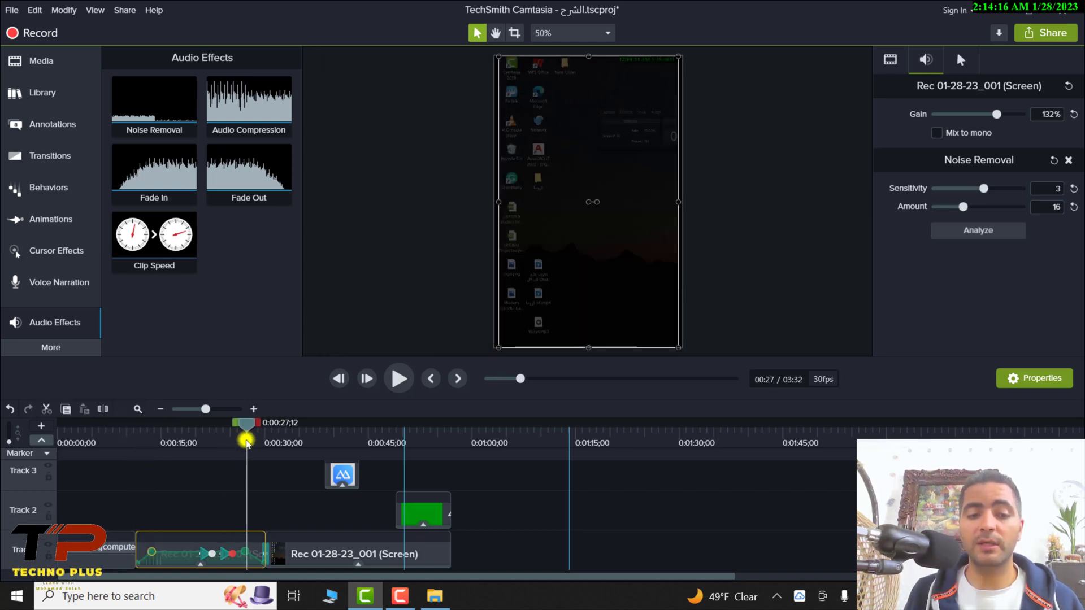
{"action": "left_click_drag", "start_coordinate": [262, 423], "coordinate": [270, 462]}
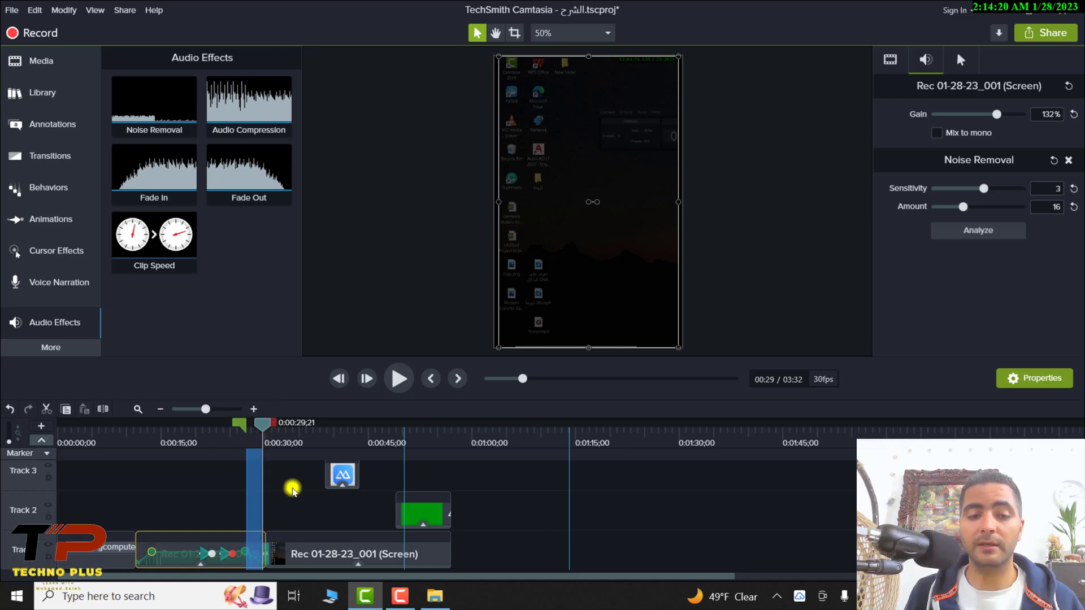
{"action": "left_click", "coordinate": [290, 490]}
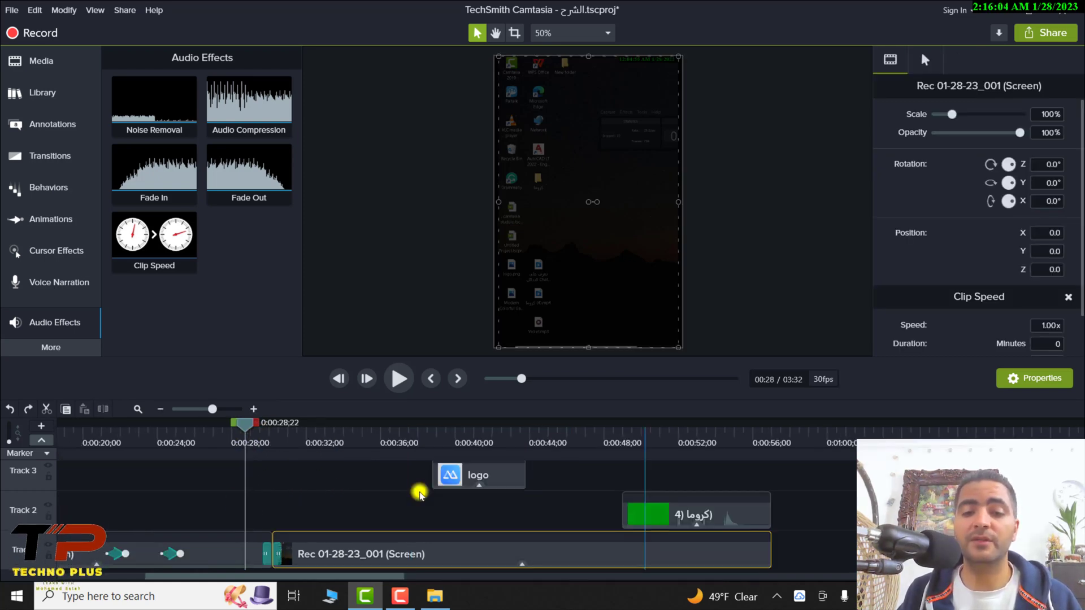
Apply Clip Speed to the second recording clip on Track 1 at 6.00x and preview it from near its start.
{"action": "left_click_drag", "start_coordinate": [245, 423], "coordinate": [263, 422]}
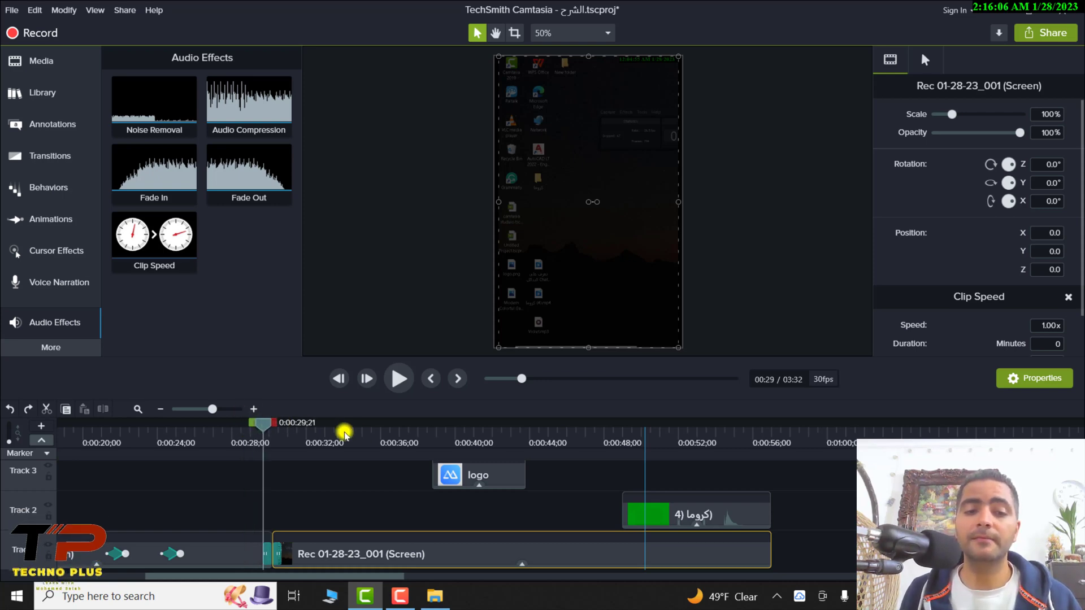
{"action": "left_click", "coordinate": [400, 432]}
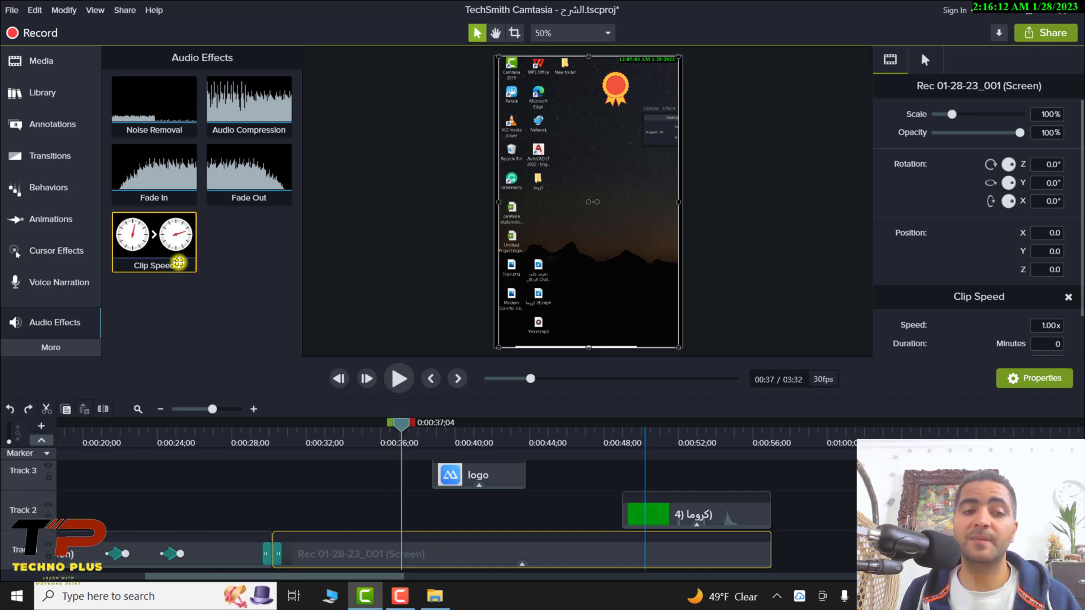
{"action": "left_click_drag", "start_coordinate": [179, 262], "coordinate": [478, 555]}
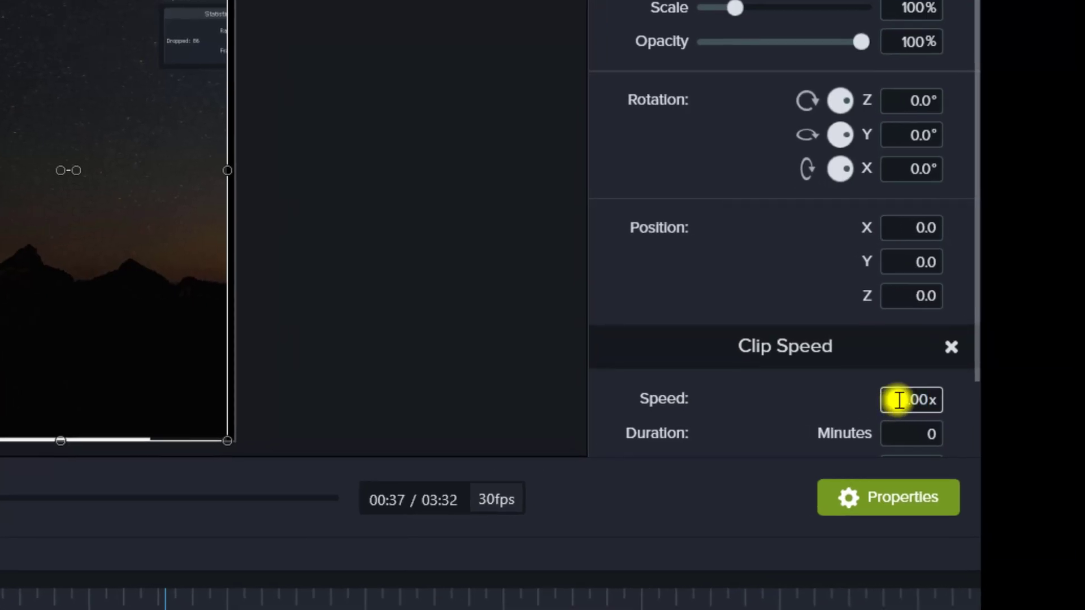
{"action": "double_click", "coordinate": [922, 401]}
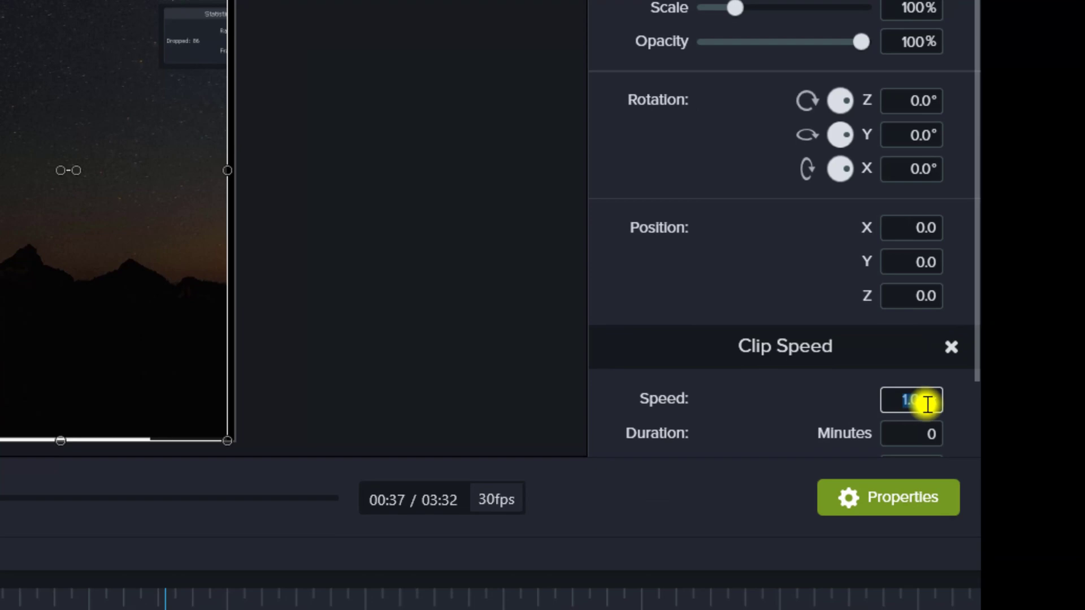
{"action": "type", "text": "6x"}
{"action": "key", "text": "Return"}
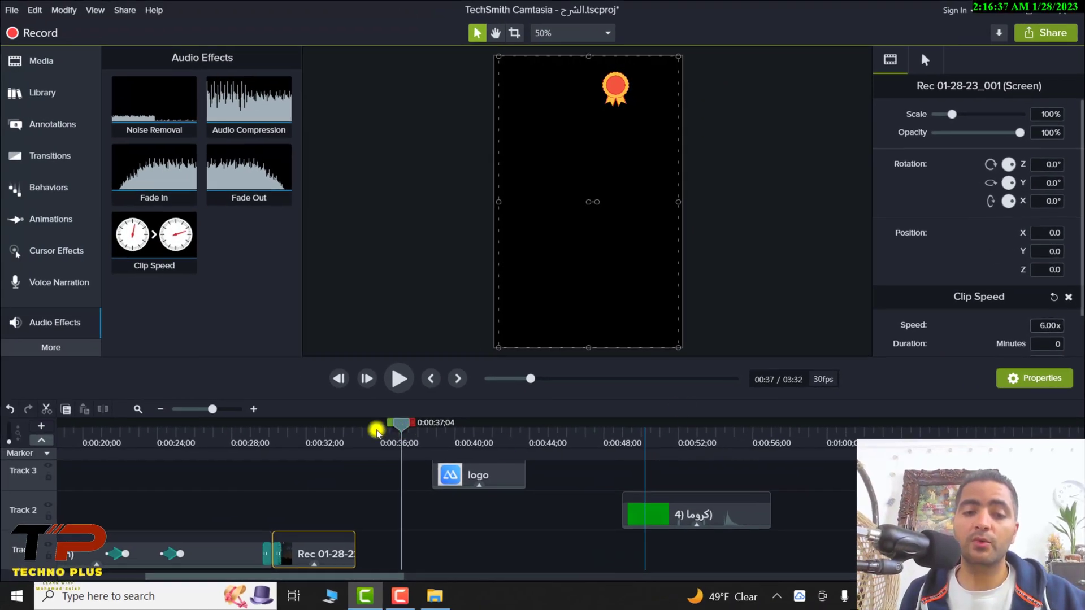
{"action": "left_click_drag", "start_coordinate": [377, 431], "coordinate": [286, 450]}
{"action": "left_click", "coordinate": [398, 377]}
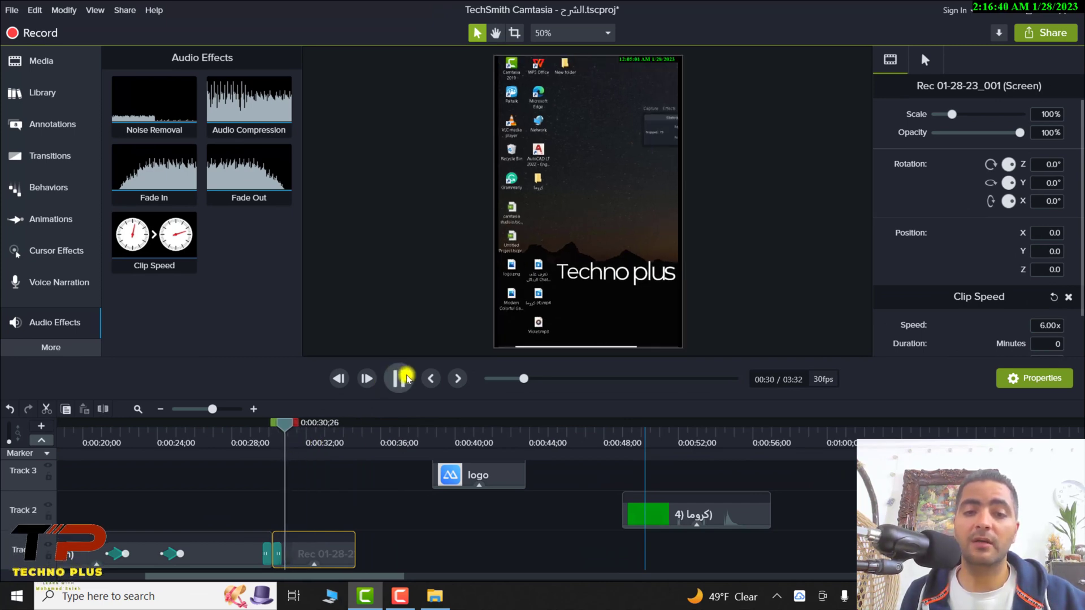